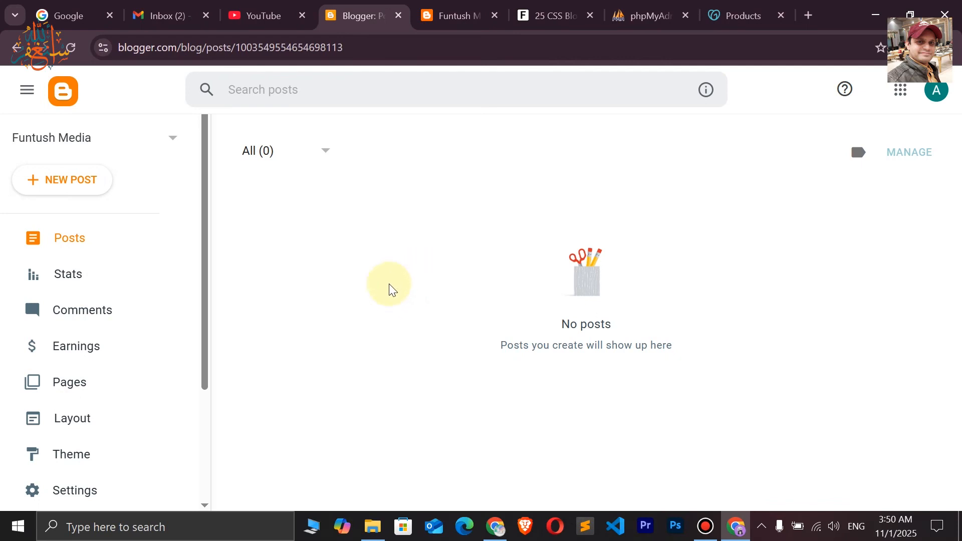
Switch to the GoDaddy account page and review its products and services, including the Domains section
click(736, 14)
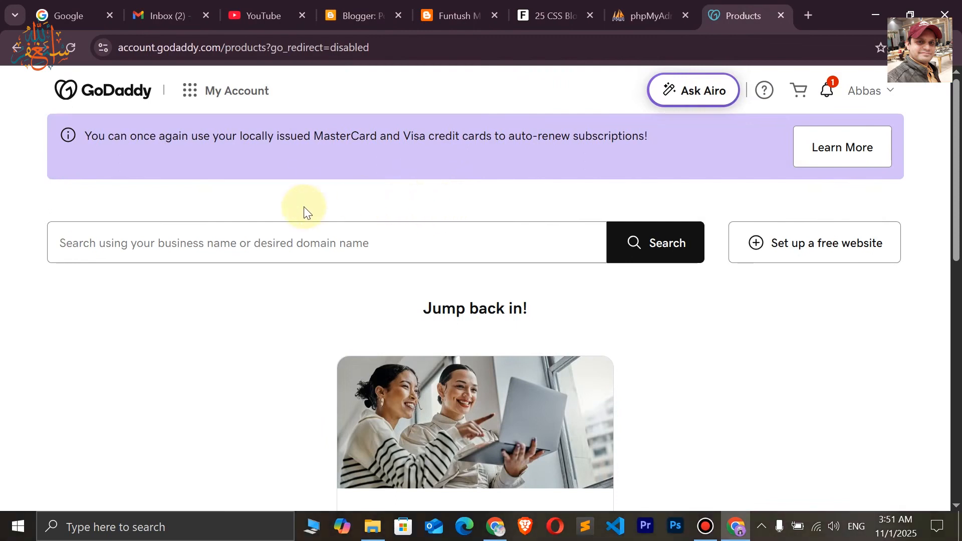
scroll(276, 301, down, 3)
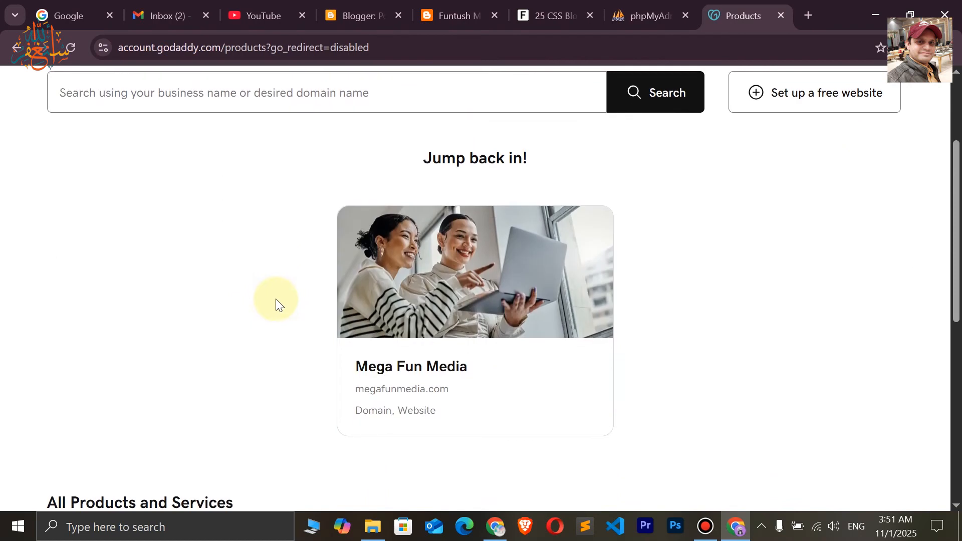
scroll(276, 299, down, 3)
scroll(276, 296, down, 2)
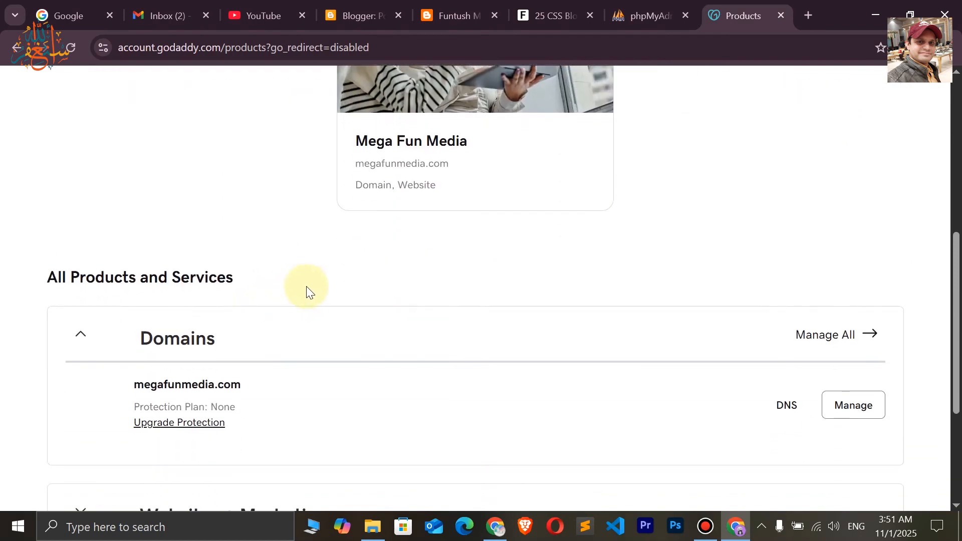
scroll(284, 266, up, 6)
scroll(284, 266, down, 9)
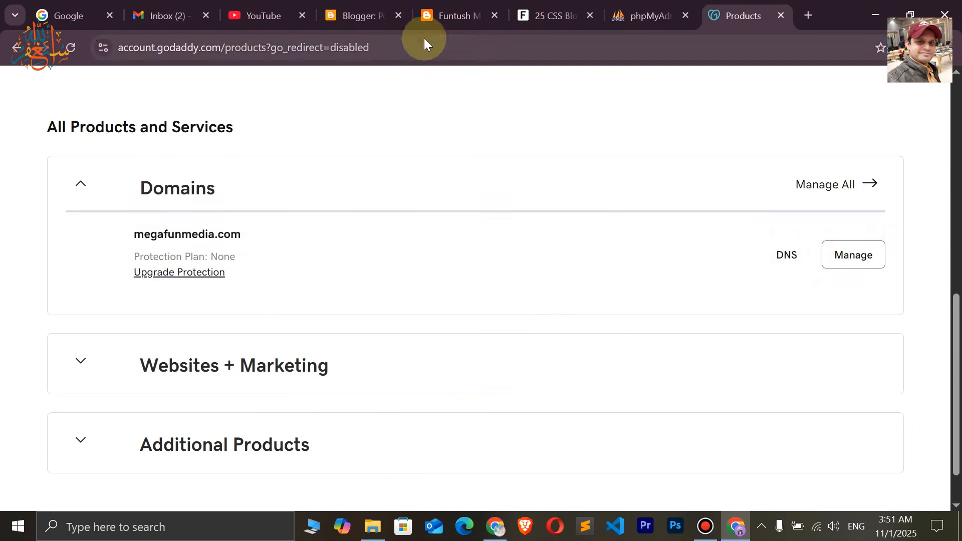
View the live Funtush Media blog and return to the GoDaddy products page to examine the listed domain
click(447, 15)
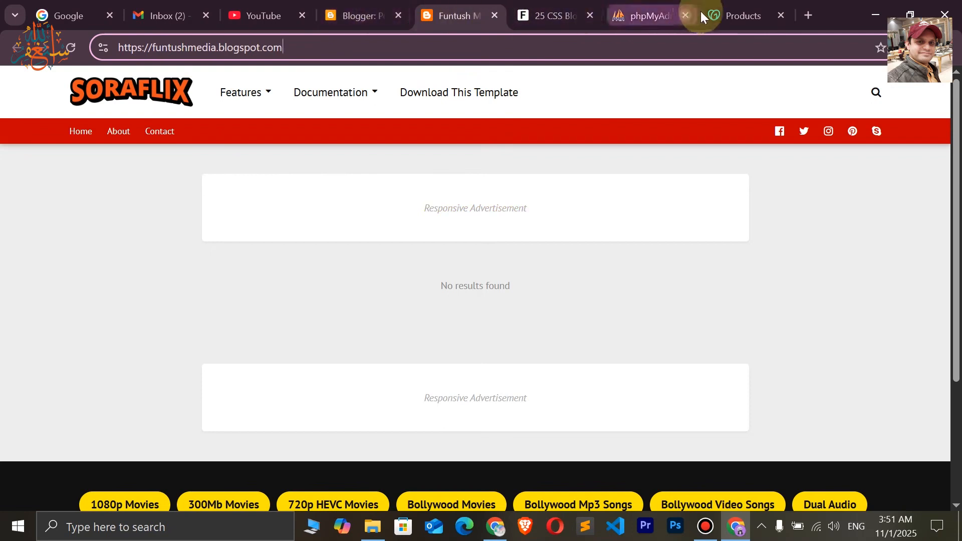
click(735, 16)
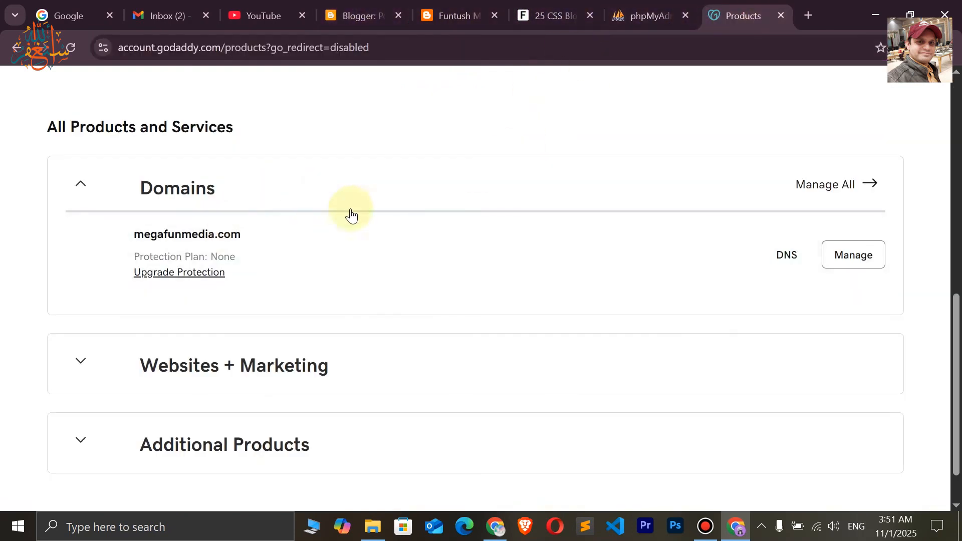
scroll(506, 235, up, 10)
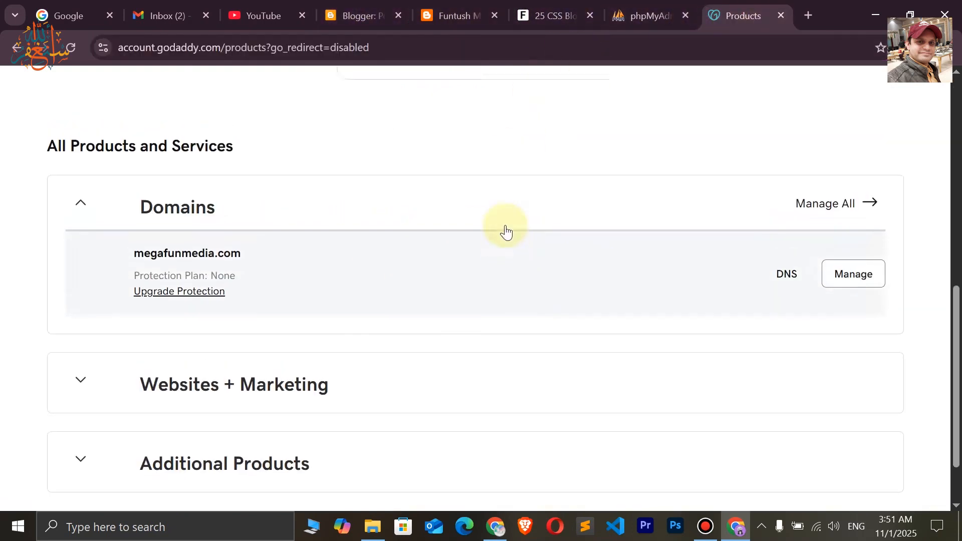
scroll(269, 308, down, 6)
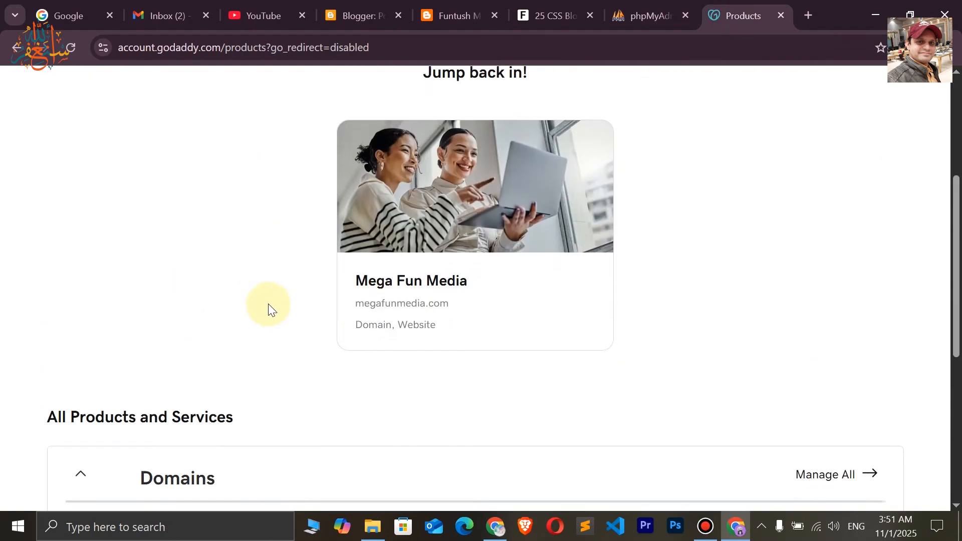
scroll(271, 302, up, 4)
scroll(272, 302, up, 3)
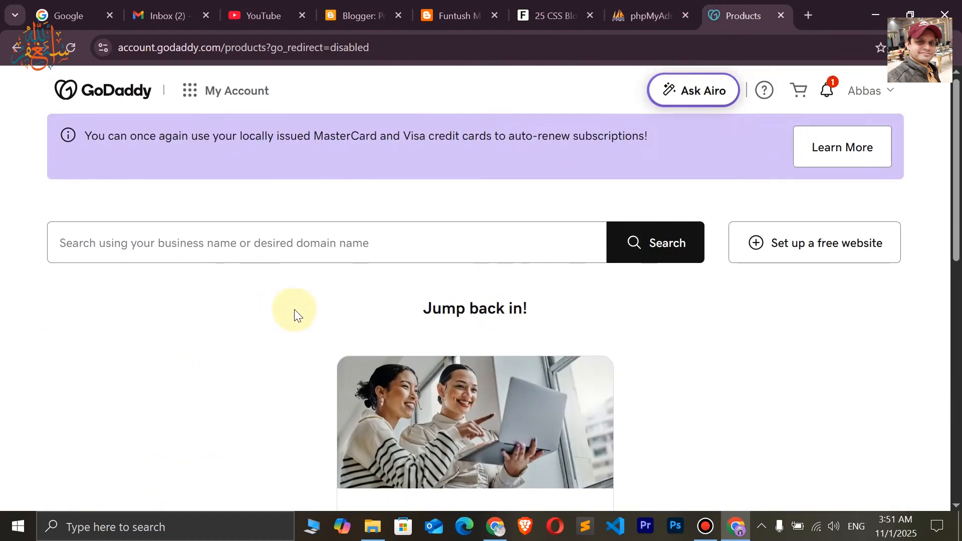
scroll(301, 370, down, 5)
scroll(412, 398, down, 4)
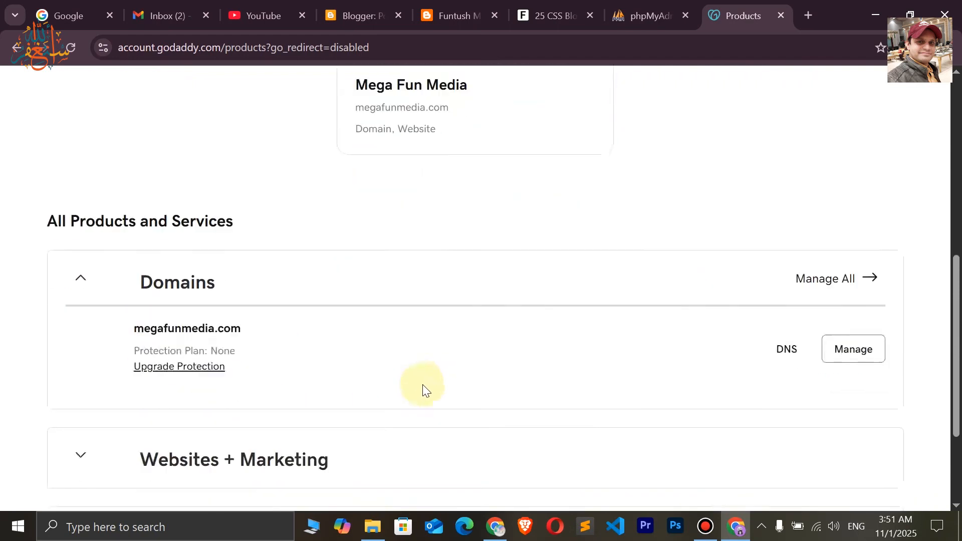
scroll(293, 251, up, 7)
scroll(293, 231, up, 1)
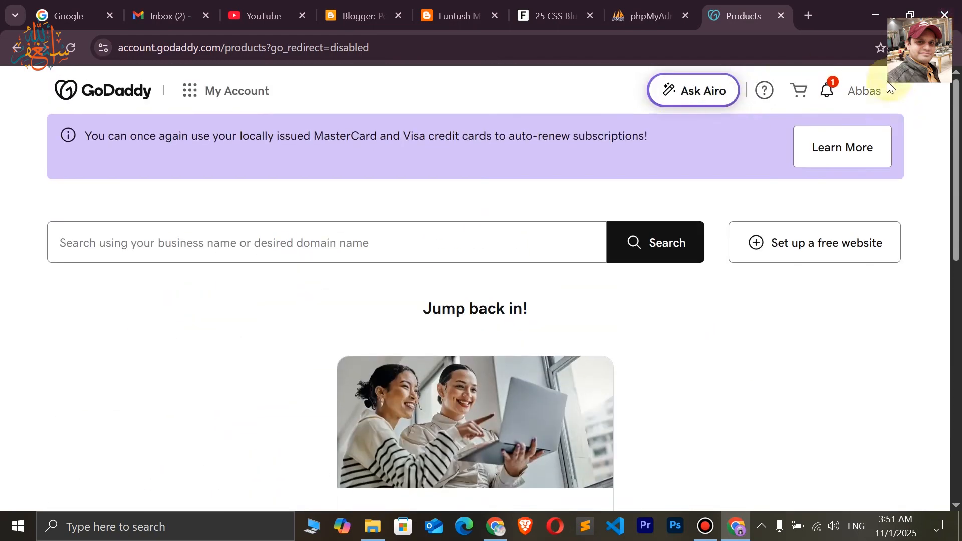
Open the GoDaddy dashboard for Mega Fun Media and go back to the account's My Products page
click(139, 90)
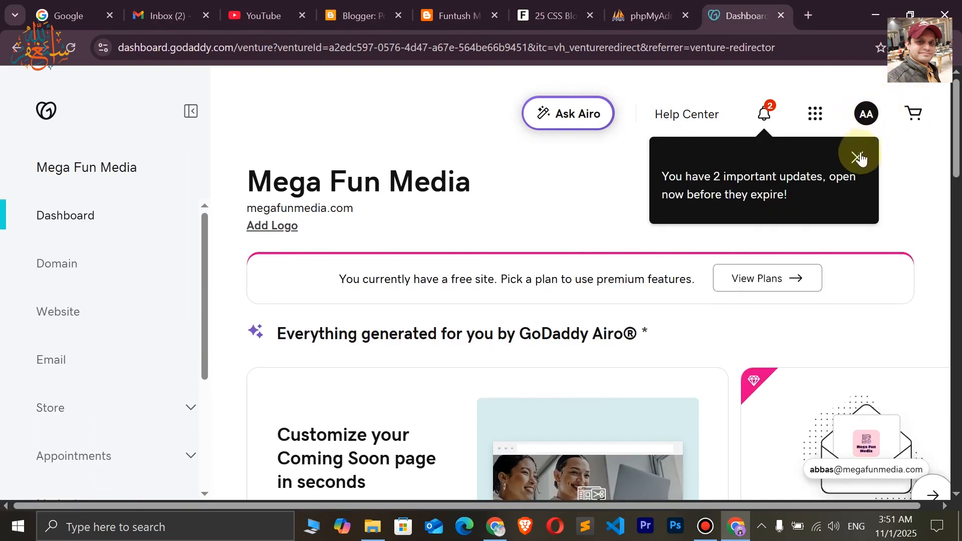
click(864, 115)
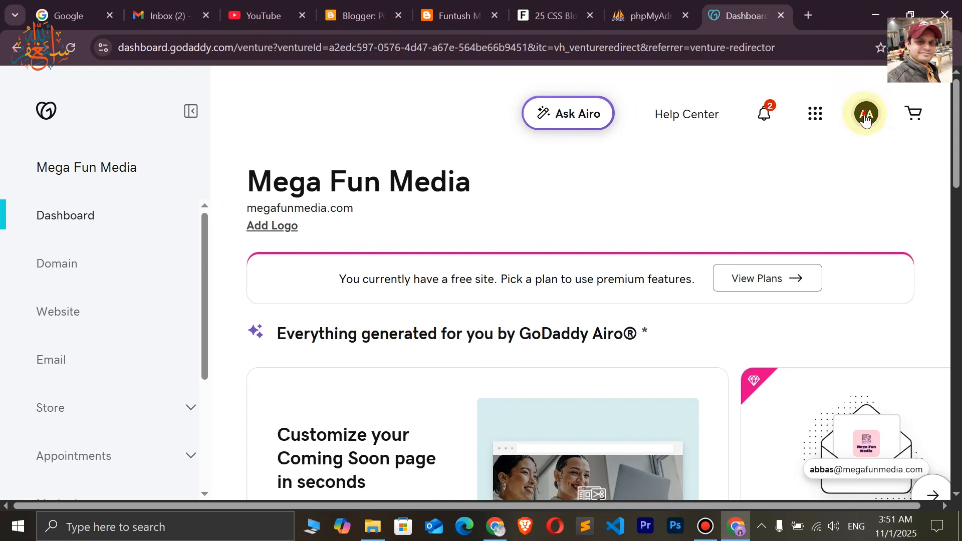
click(866, 116)
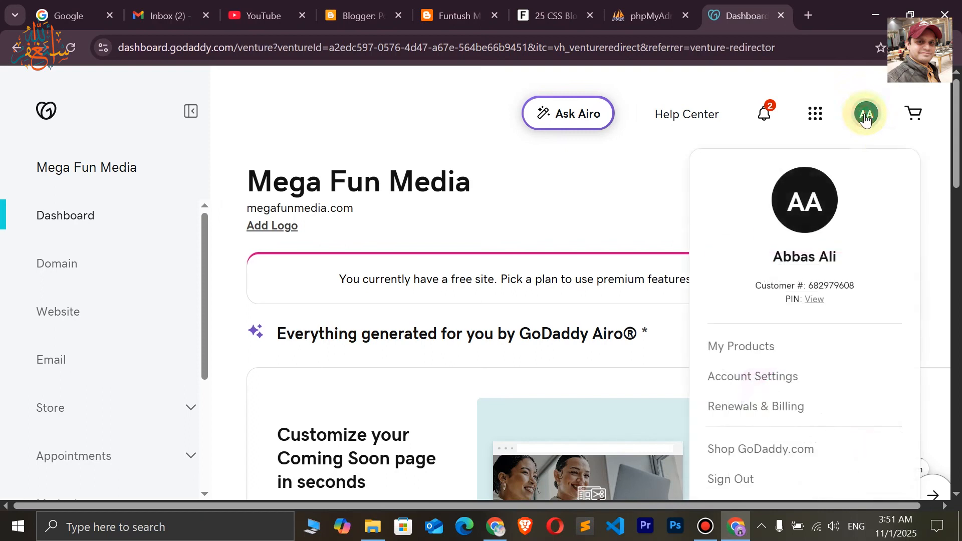
click(748, 347)
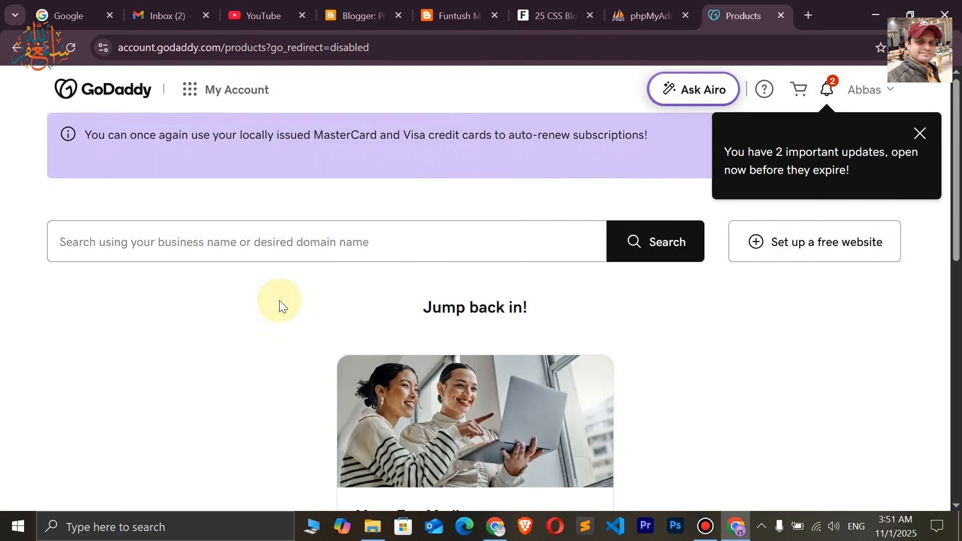
Open the management page for megafunmedia.com from the Domains list
scroll(279, 300, down, 1)
scroll(601, 406, up, 1)
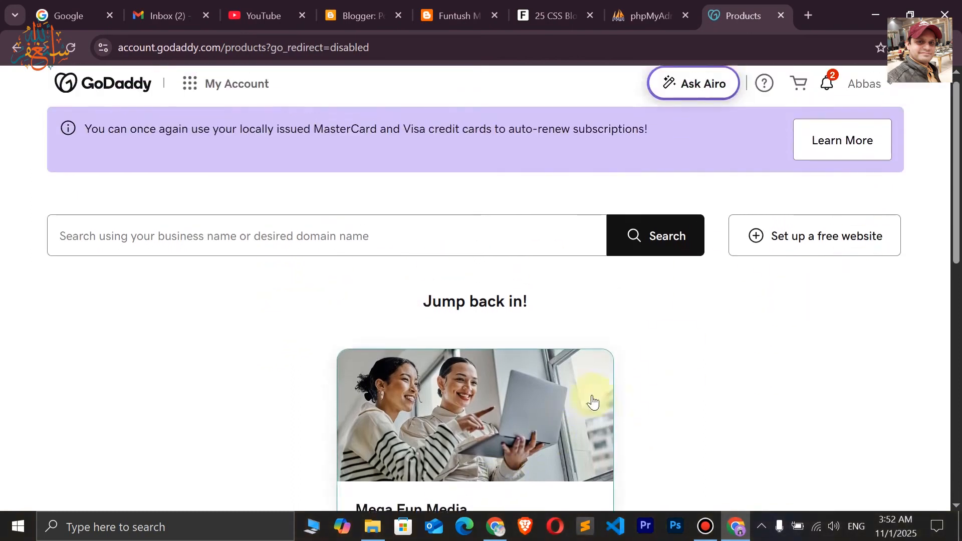
scroll(406, 367, down, 6)
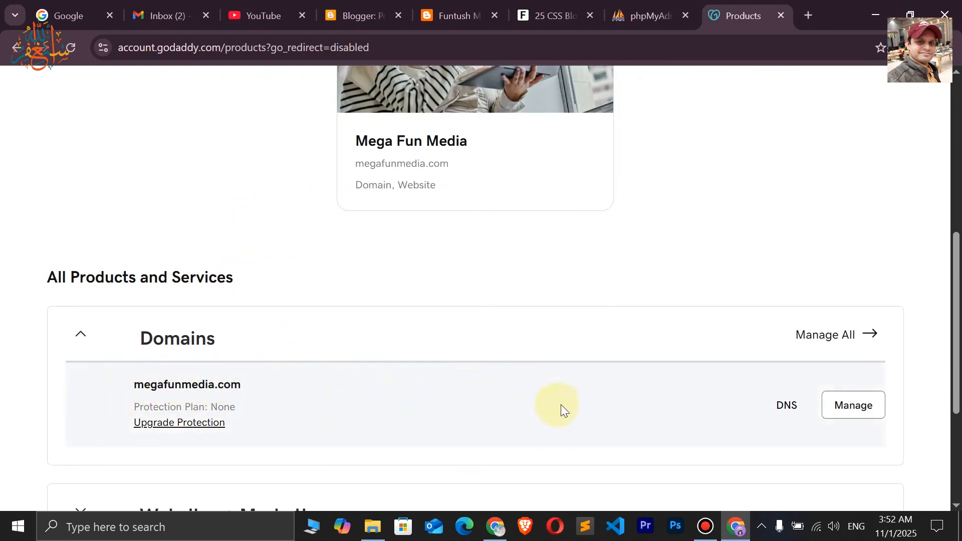
click(856, 406)
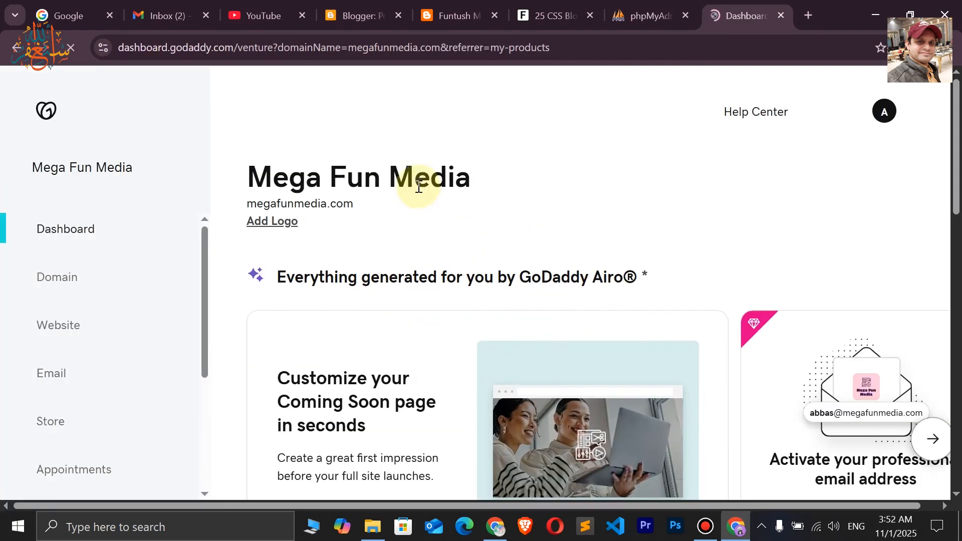
Dismiss the plan upgrade banner on the Mega Fun Media dashboard and open its Domain page
scroll(417, 186, down, 5)
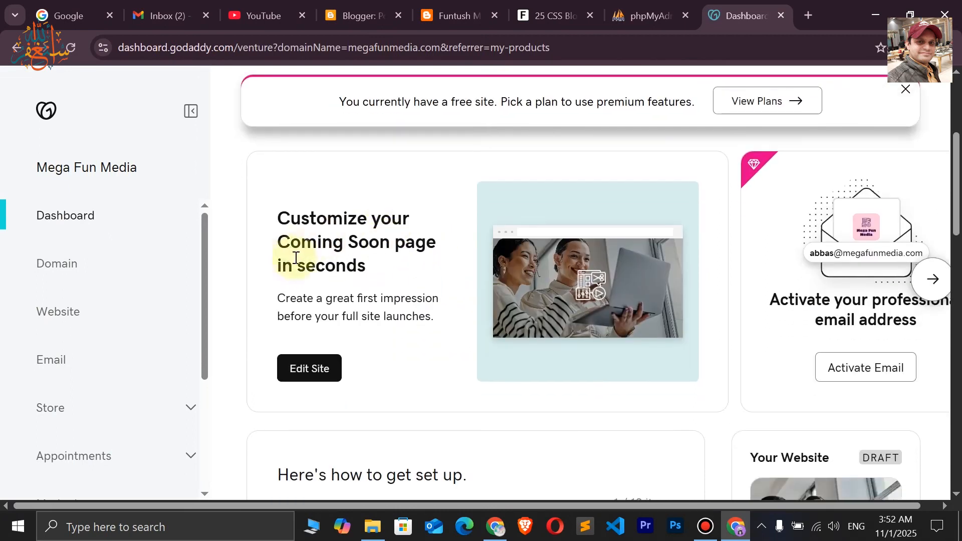
click(906, 90)
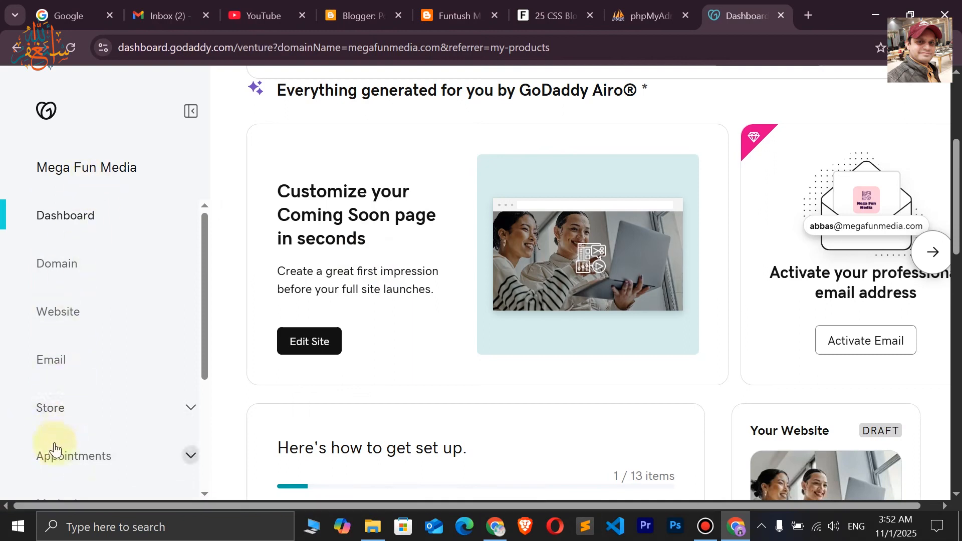
click(52, 268)
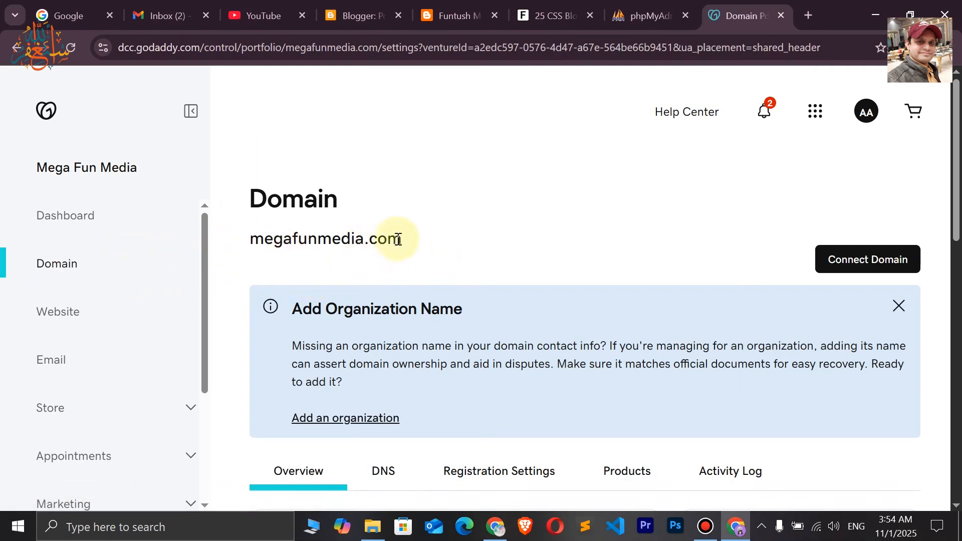
Copy the domain name megafunmedia.com from the Domain page heading
drag(401, 239, 252, 239)
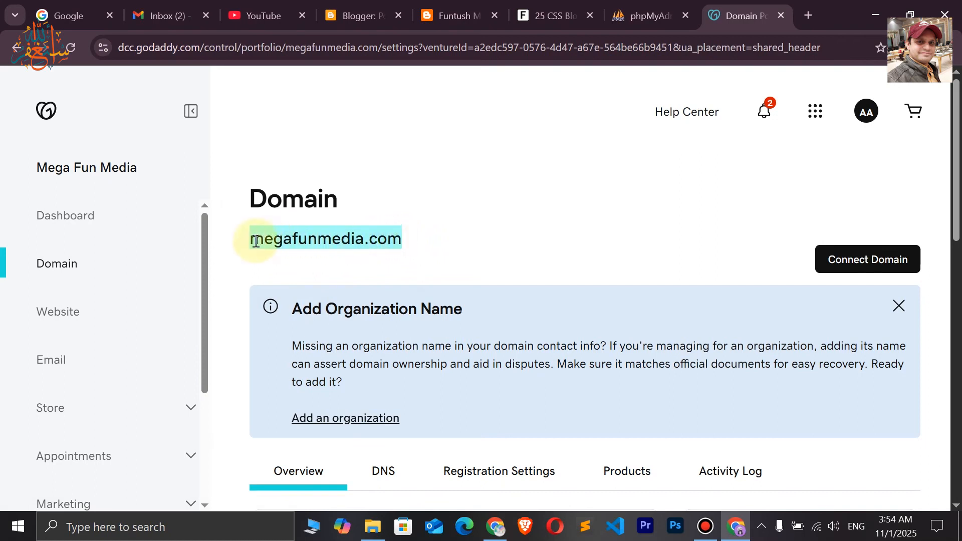
right_click(319, 239)
click(341, 260)
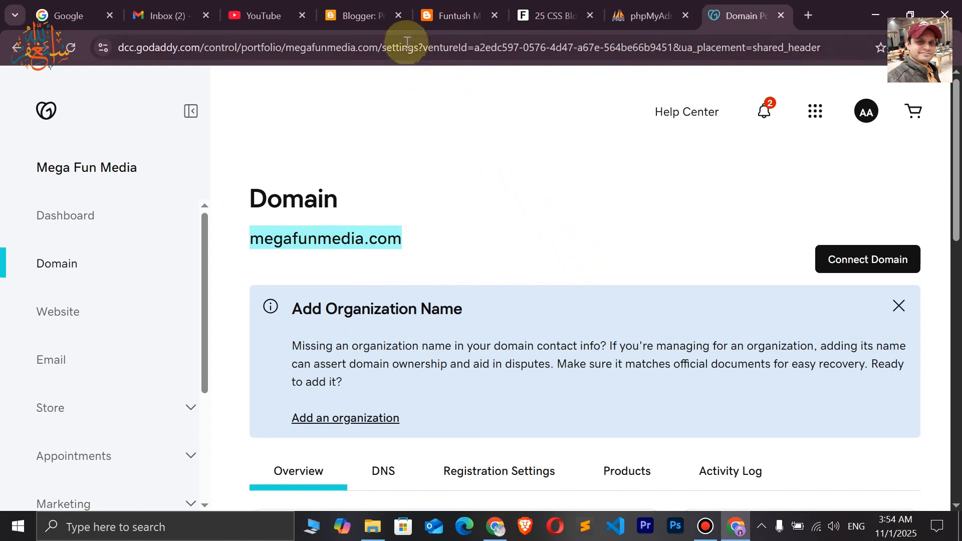
Switch to Blogger and open the settings of the Funtush Media blog
click(351, 14)
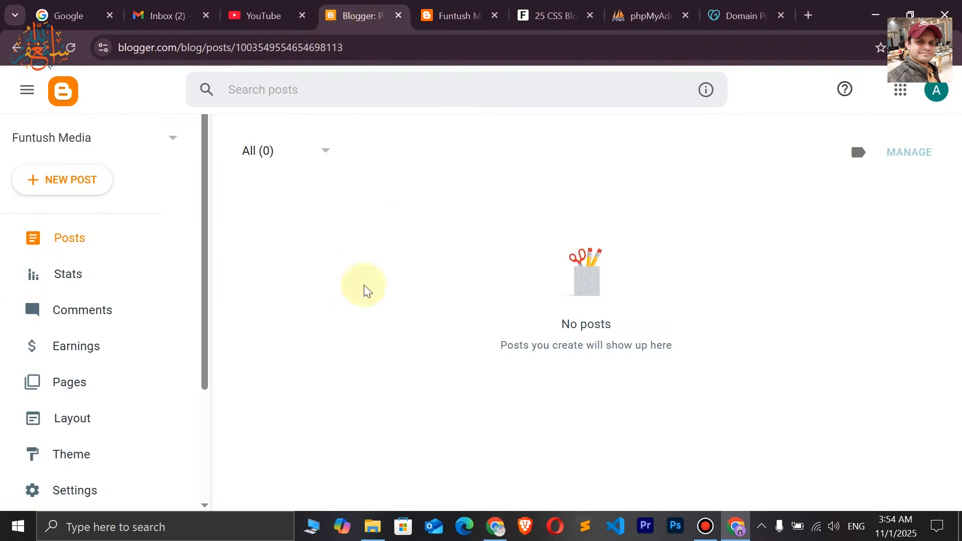
scroll(142, 282, down, 2)
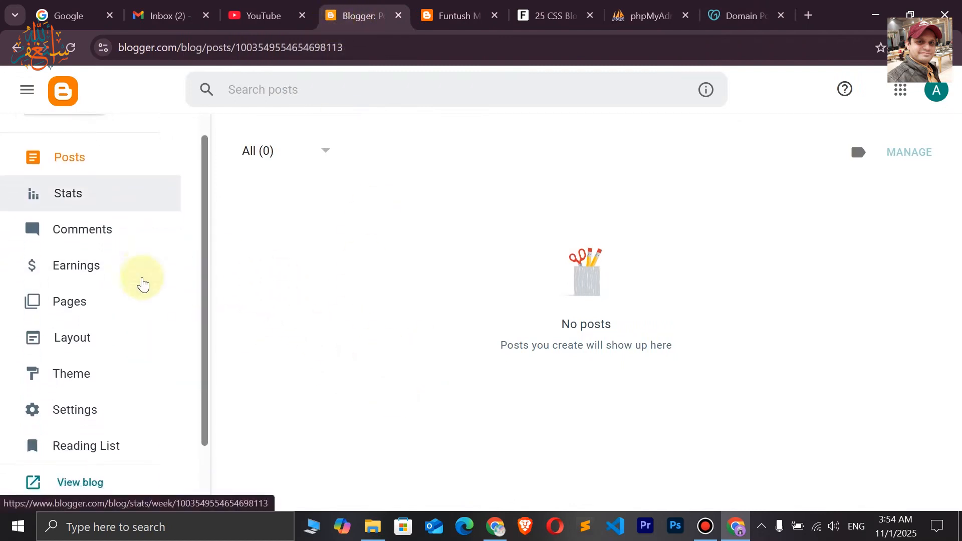
scroll(143, 283, down, 2)
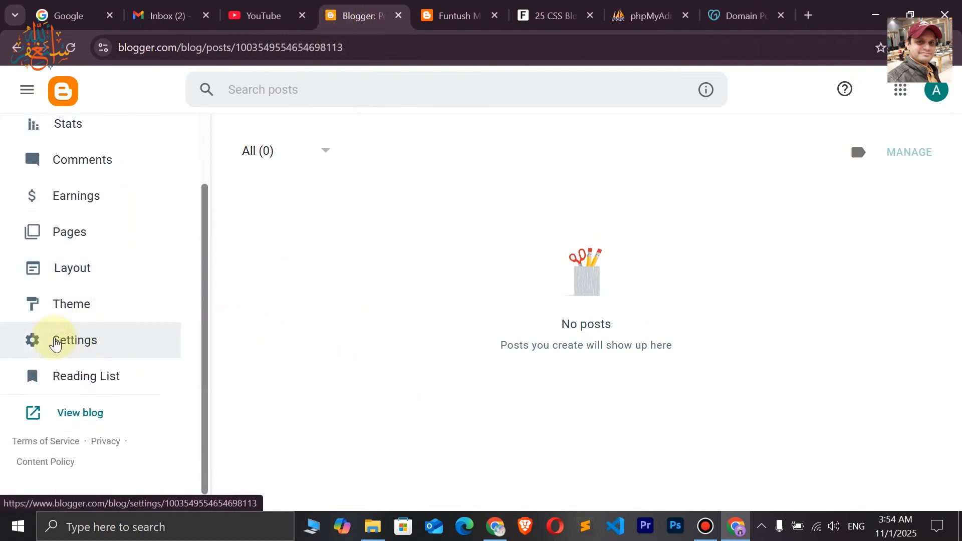
click(88, 342)
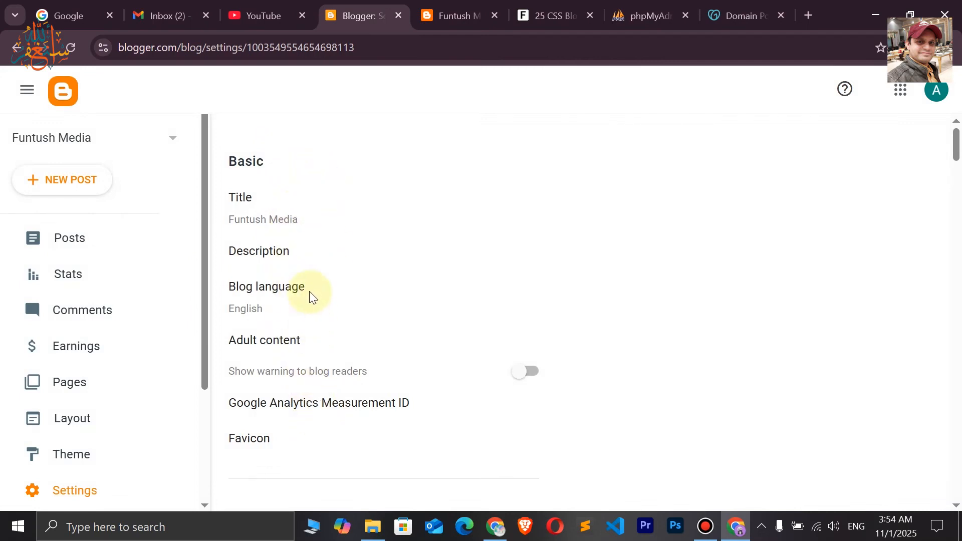
Examine the blog's Basic and Privacy settings and locate the blog address and custom domain options under Publishing
scroll(317, 279, down, 1)
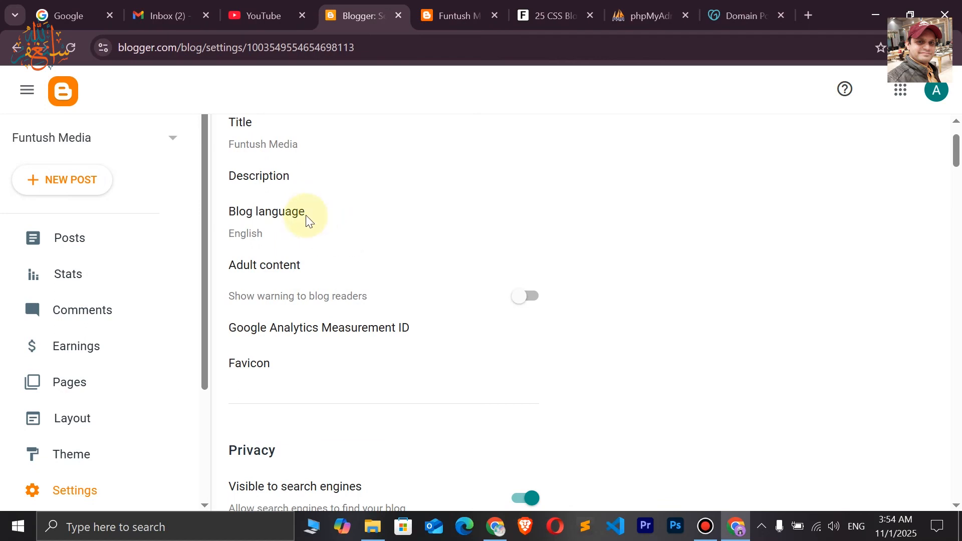
scroll(306, 218, down, 1)
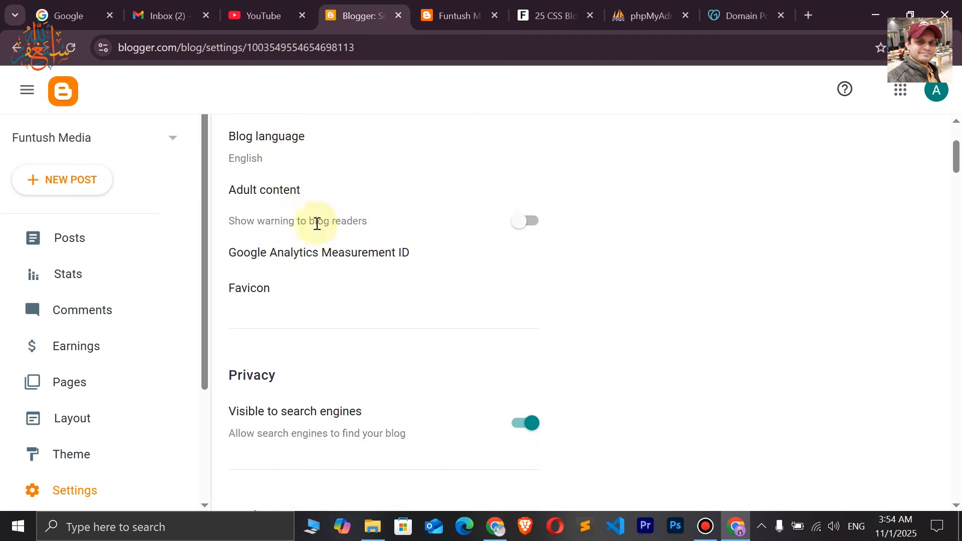
scroll(331, 315, down, 2)
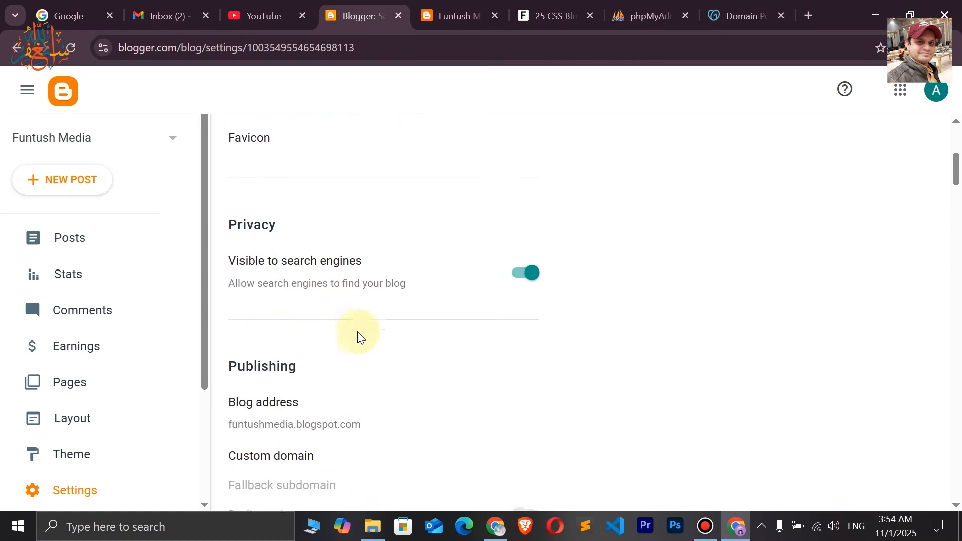
scroll(326, 265, down, 1)
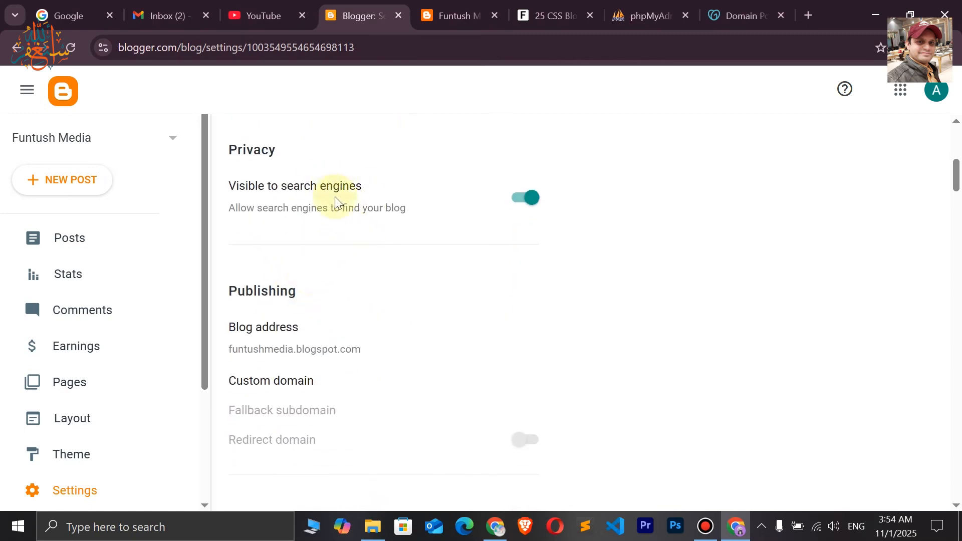
scroll(334, 197, up, 4)
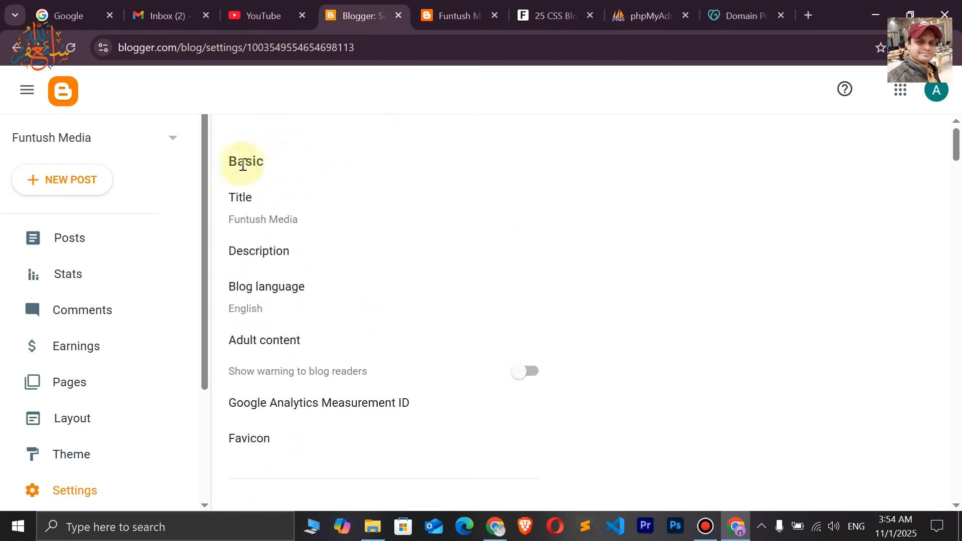
scroll(332, 299, down, 3)
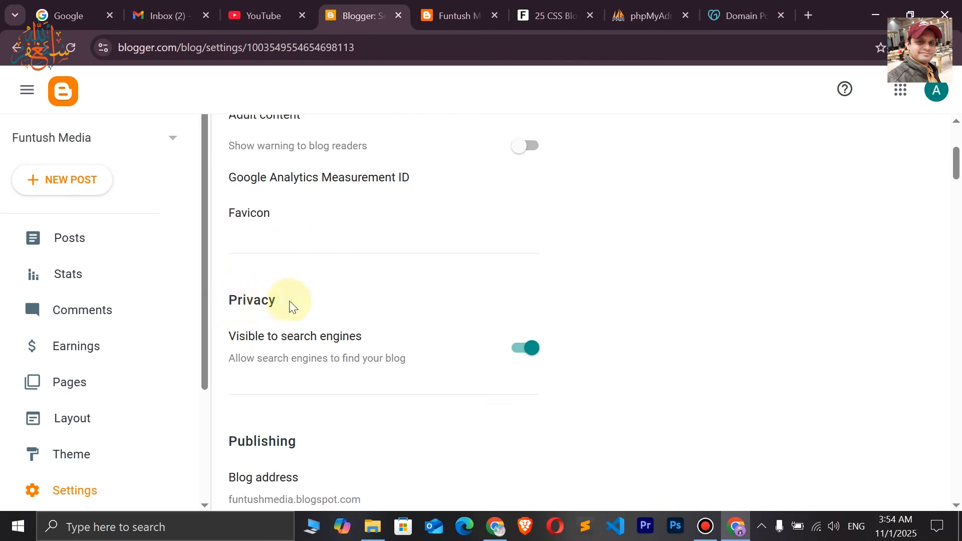
scroll(287, 300, down, 2)
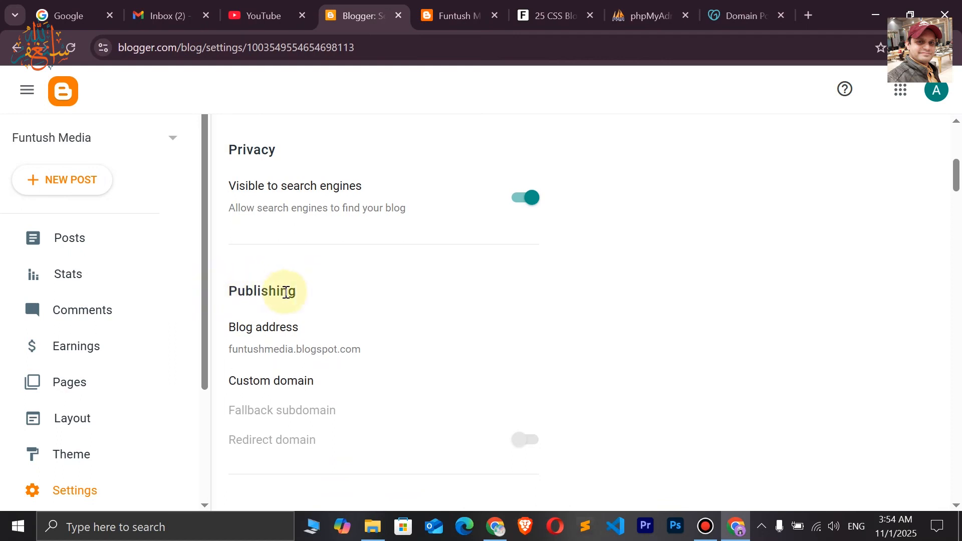
scroll(286, 292, down, 1)
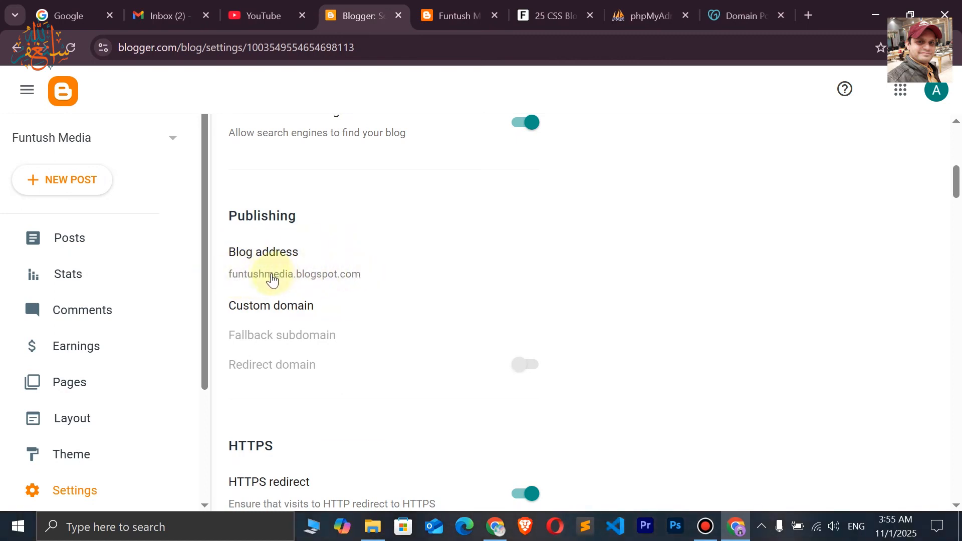
drag(230, 256, 298, 254)
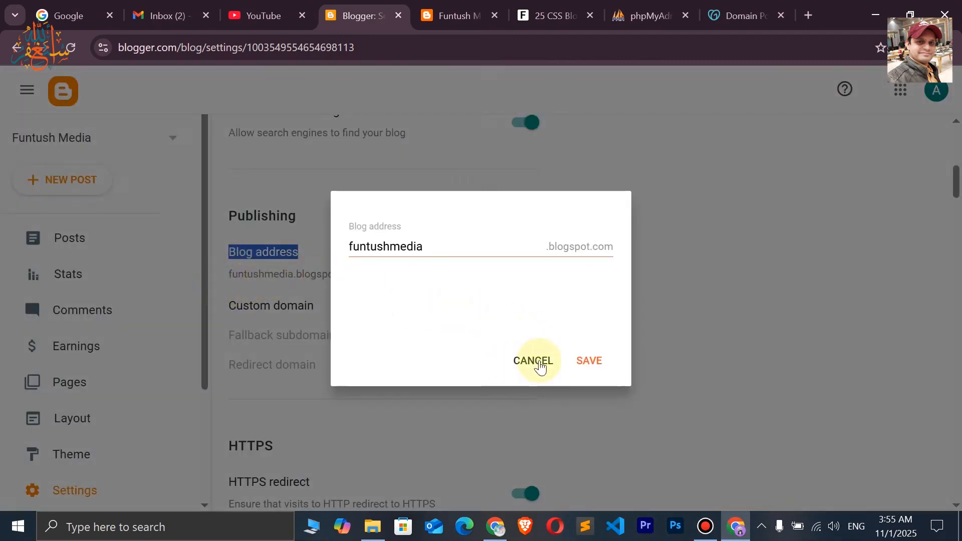
click(540, 366)
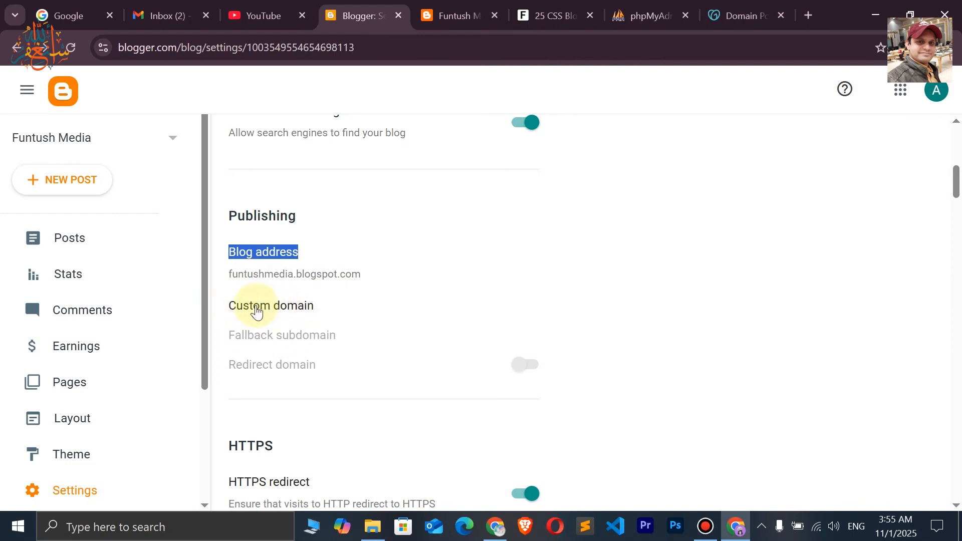
click(257, 308)
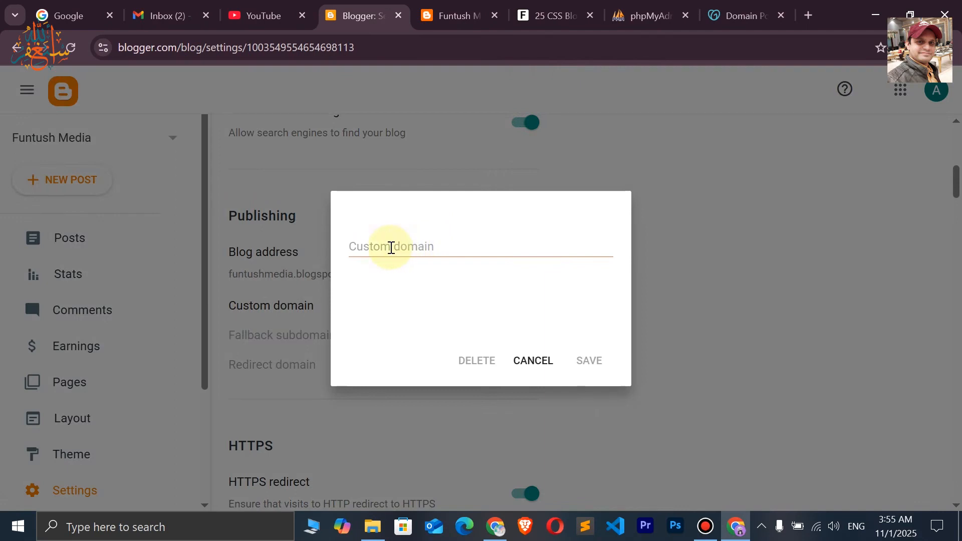
click(391, 247)
right_click(390, 247)
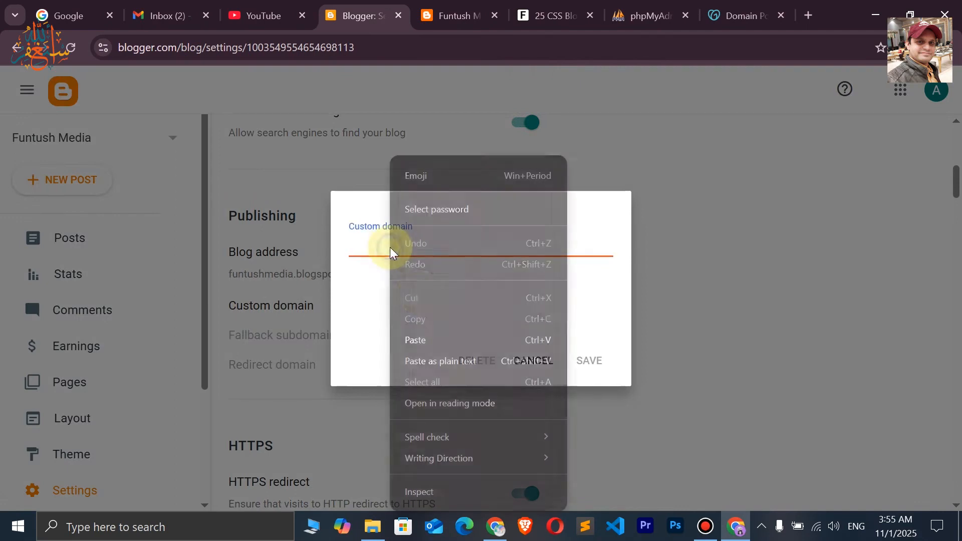
click(425, 341)
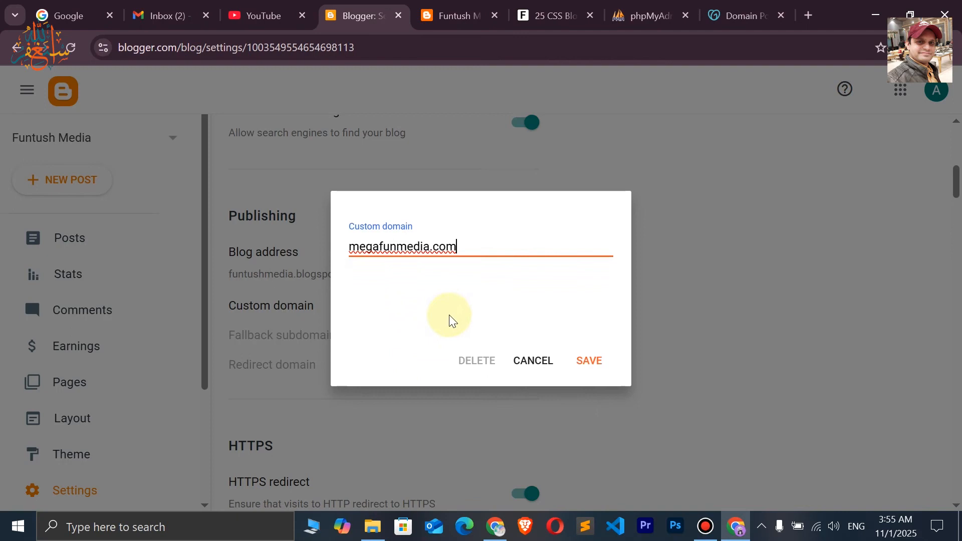
key(Home)
text(www)
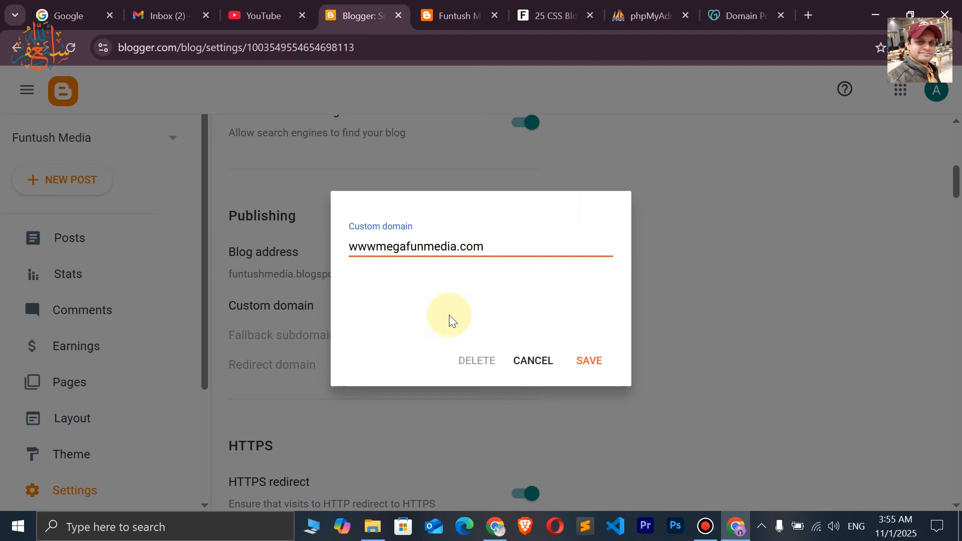
text(.)
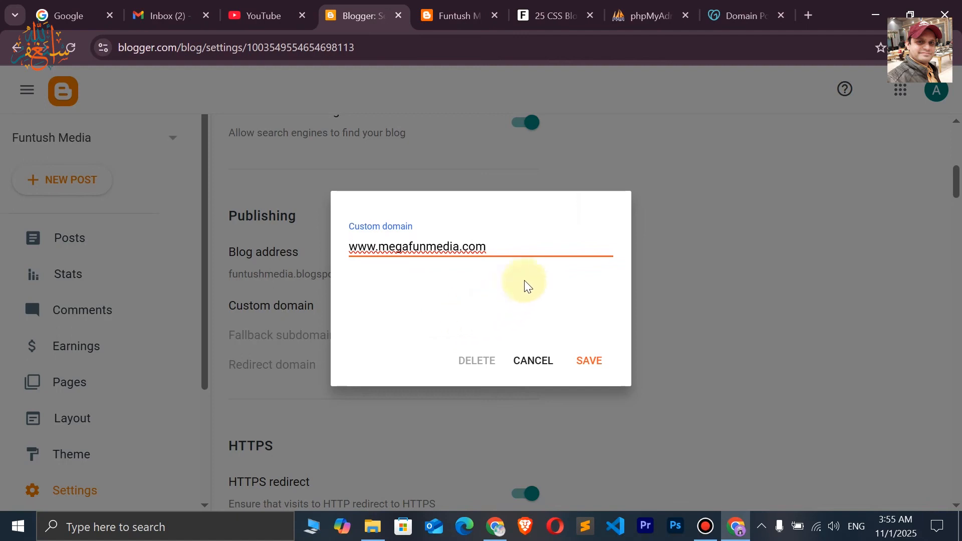
click(595, 362)
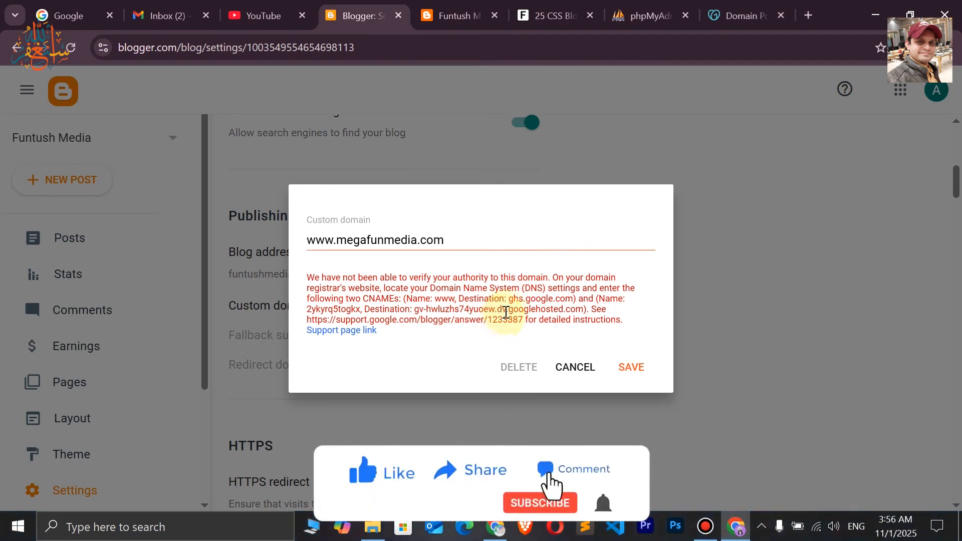
Switch to GoDaddy, open the DNS records of megafunmedia.com and look through the existing entries
click(738, 20)
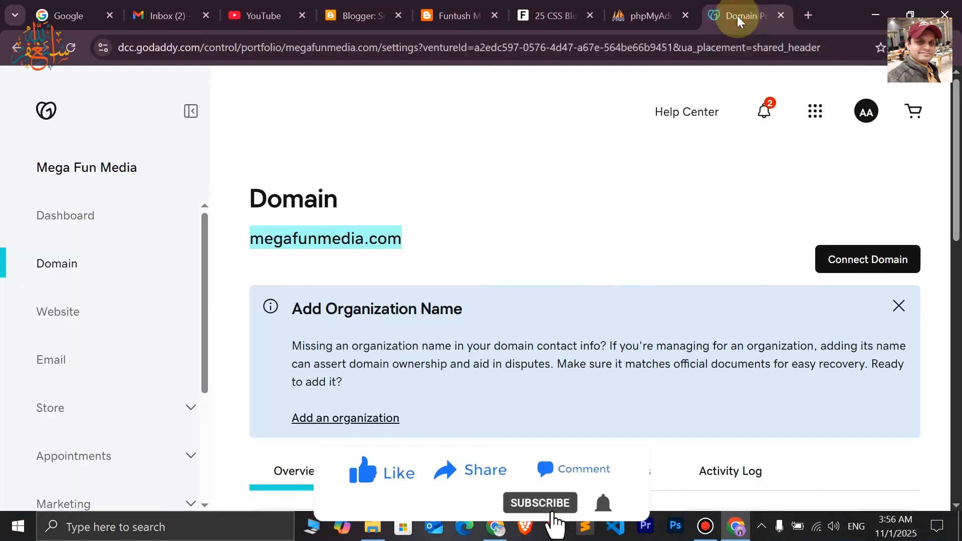
scroll(408, 221, down, 3)
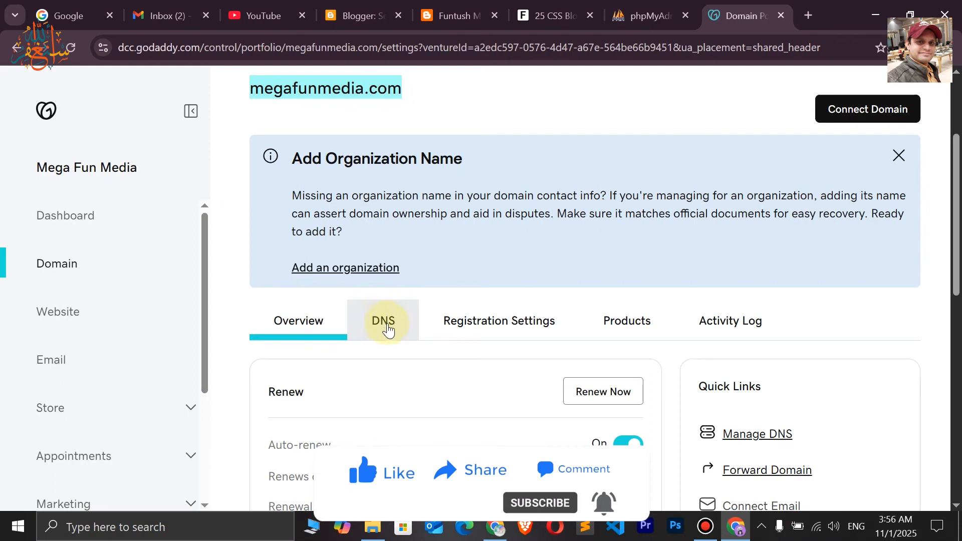
click(387, 329)
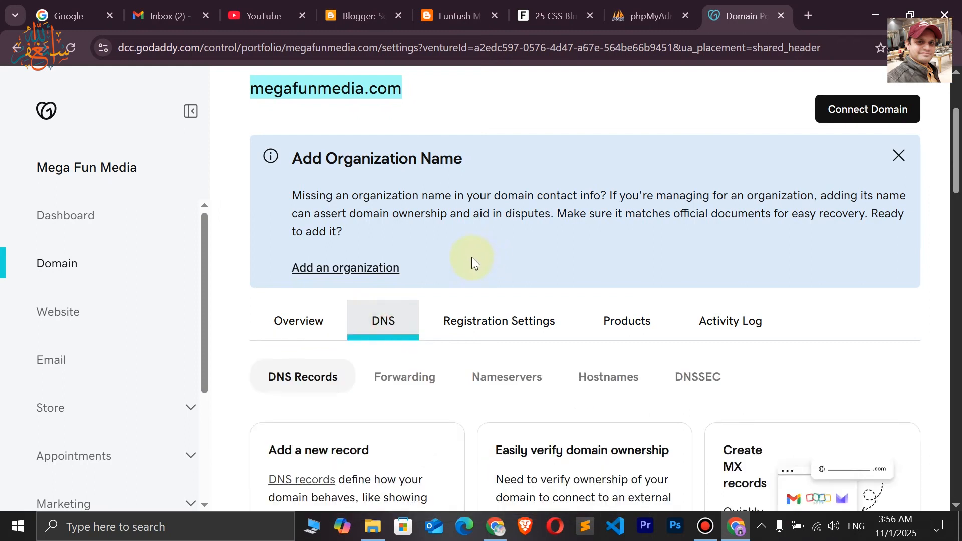
scroll(471, 256, down, 10)
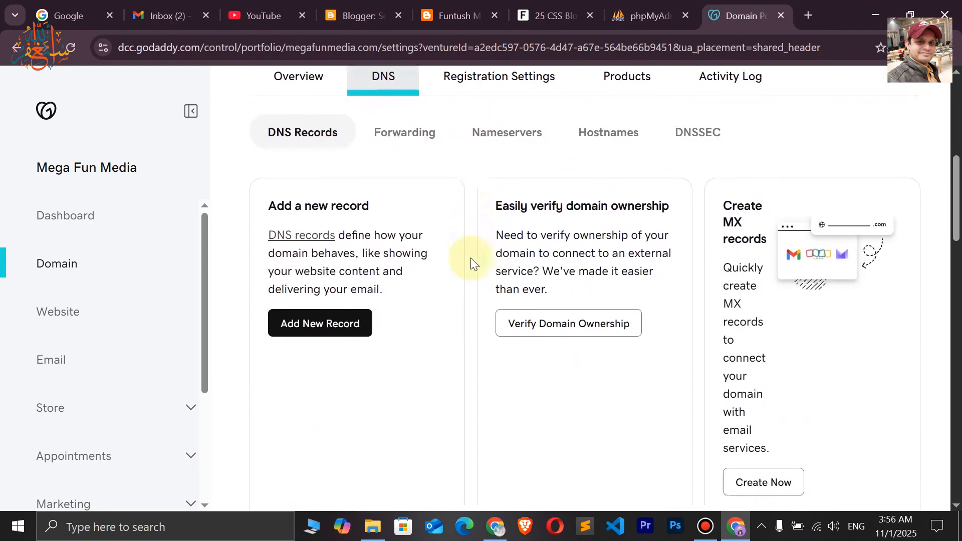
scroll(471, 258, down, 4)
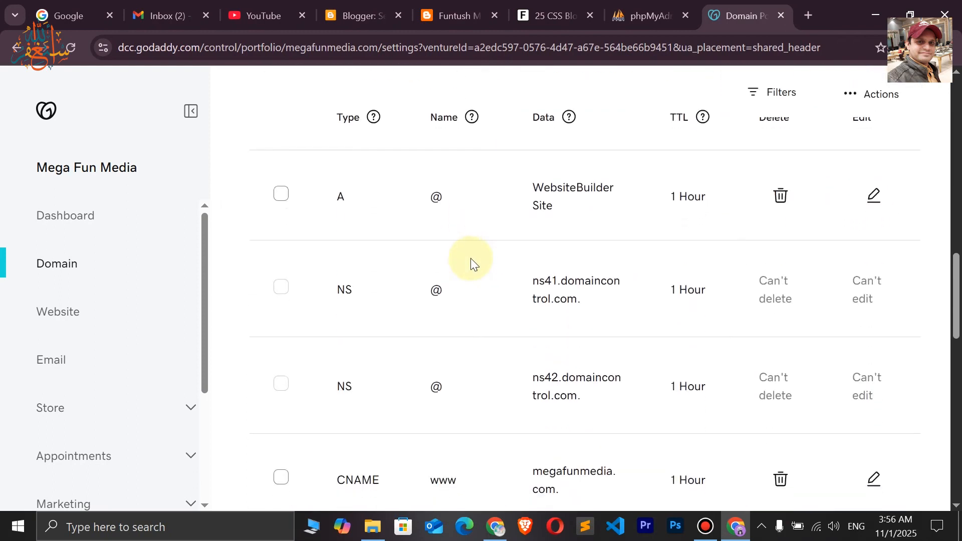
scroll(471, 258, down, 5)
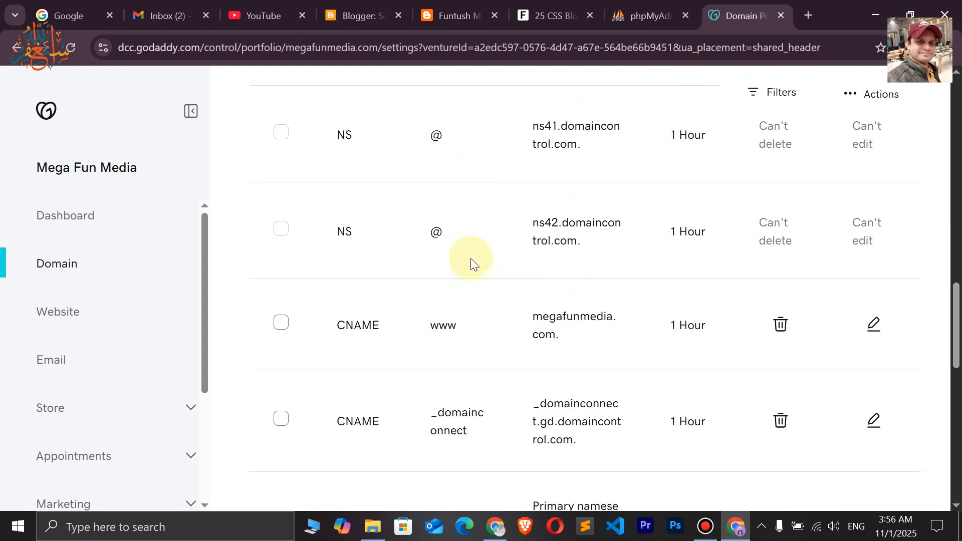
scroll(472, 259, up, 12)
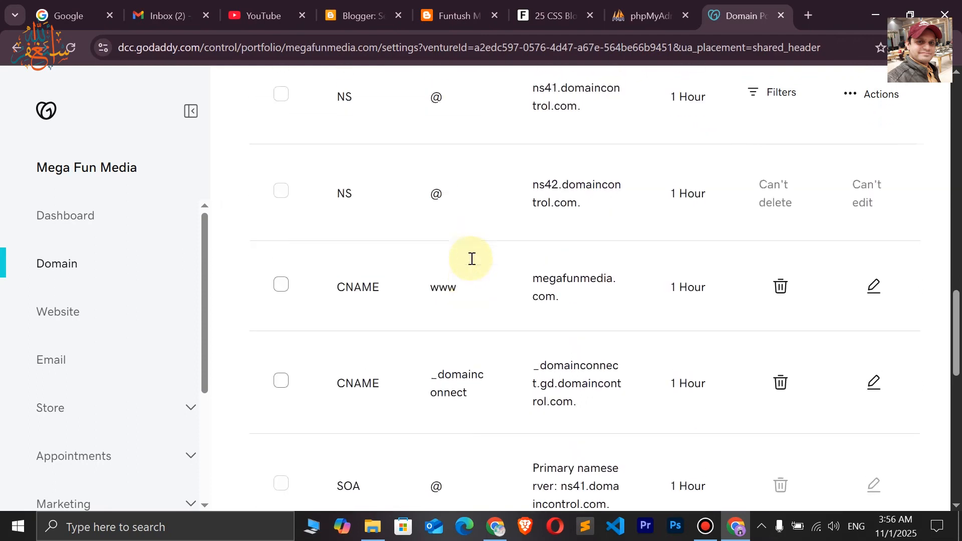
scroll(471, 257, down, 6)
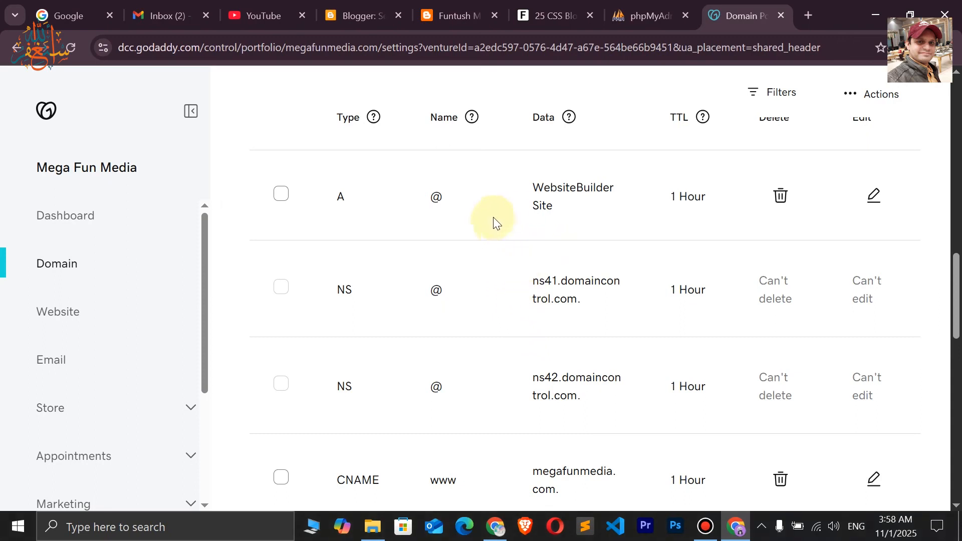
Switch to Blogger and copy the www CNAME destination ghs.google.com from the custom domain verification message
click(346, 16)
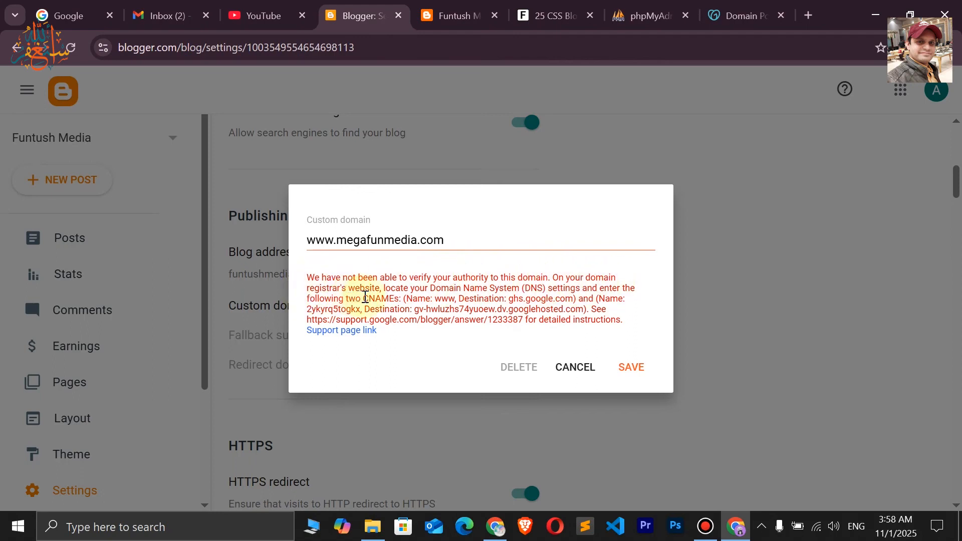
drag(364, 298, 504, 299)
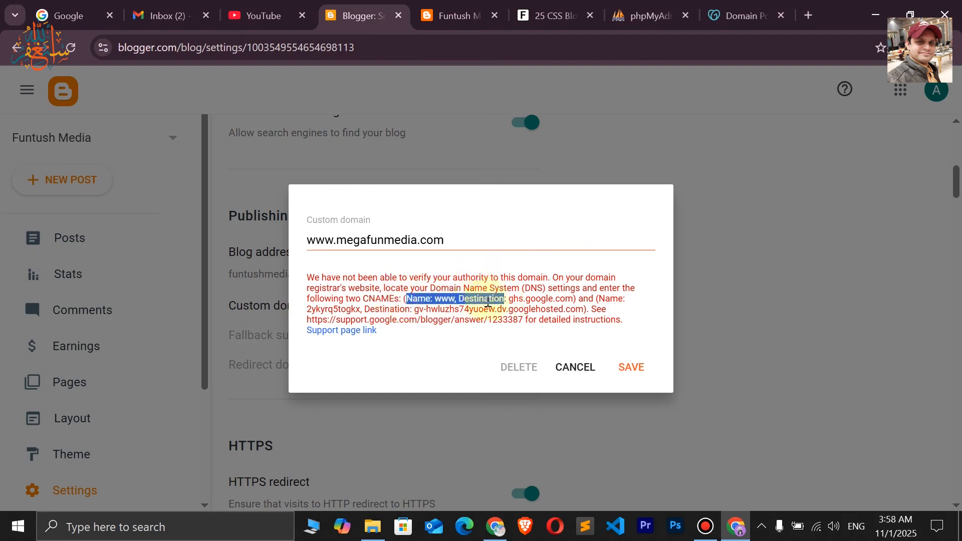
click(459, 299)
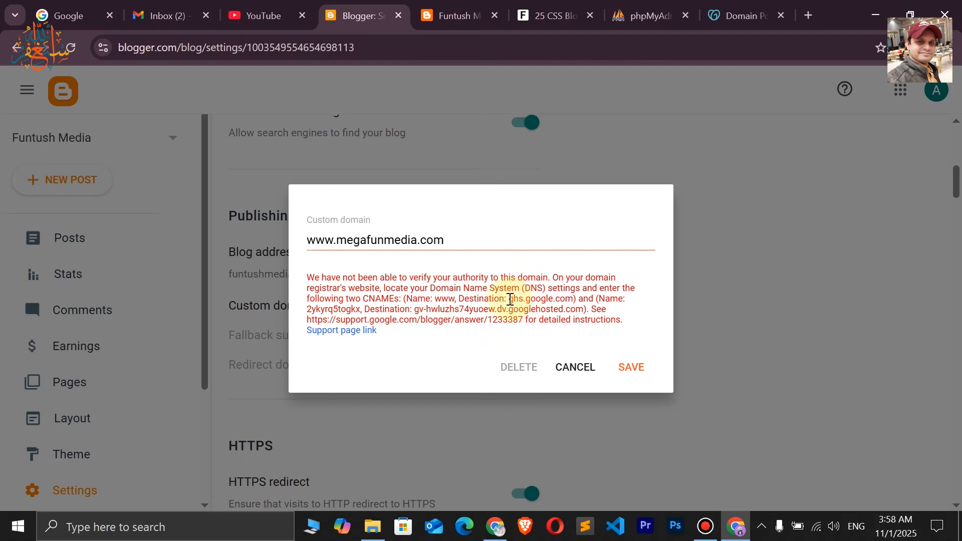
drag(510, 300, 575, 301)
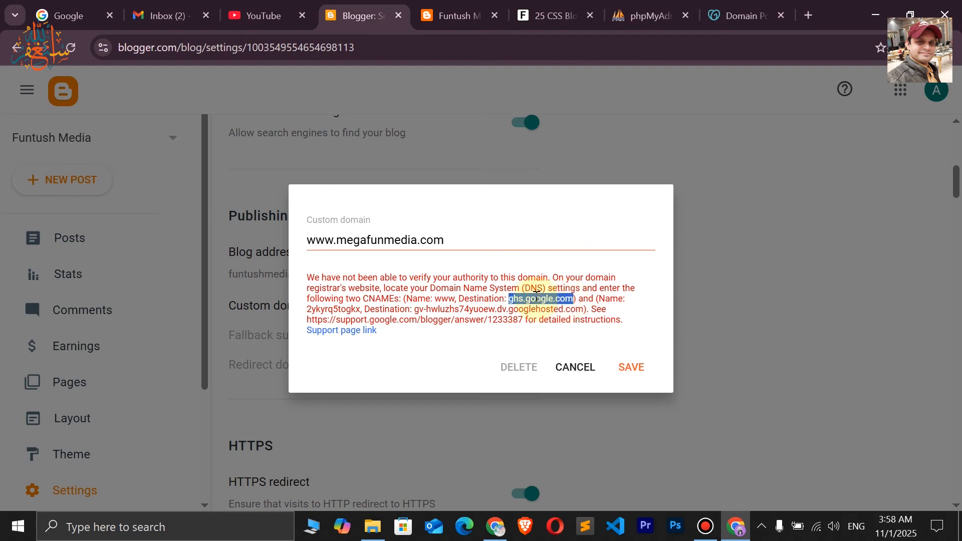
right_click(536, 300)
click(557, 317)
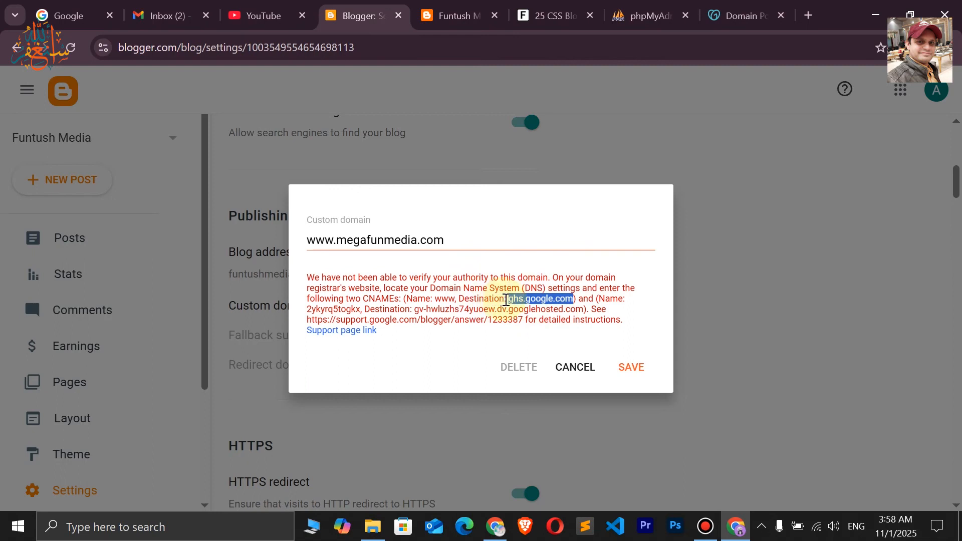
drag(507, 300, 570, 299)
click(541, 298)
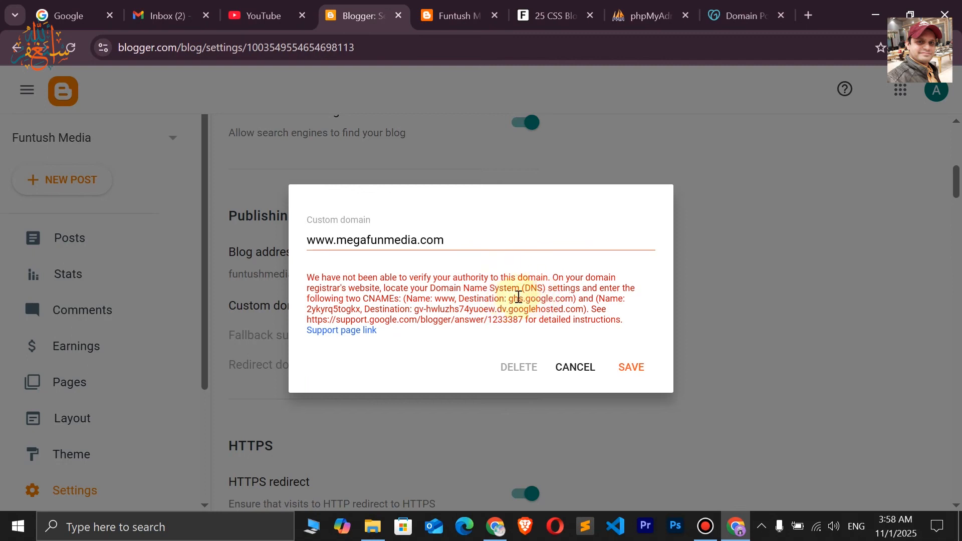
drag(509, 299, 570, 301)
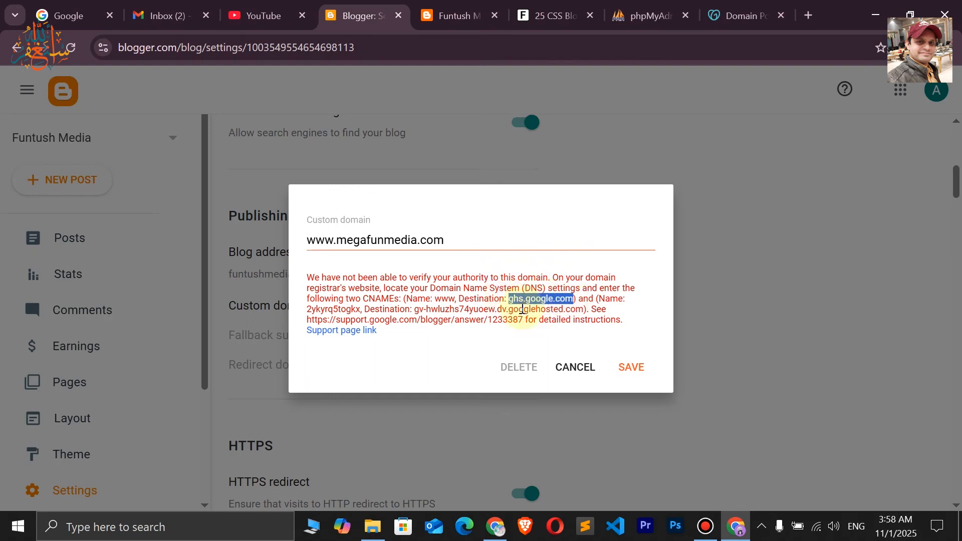
right_click(541, 297)
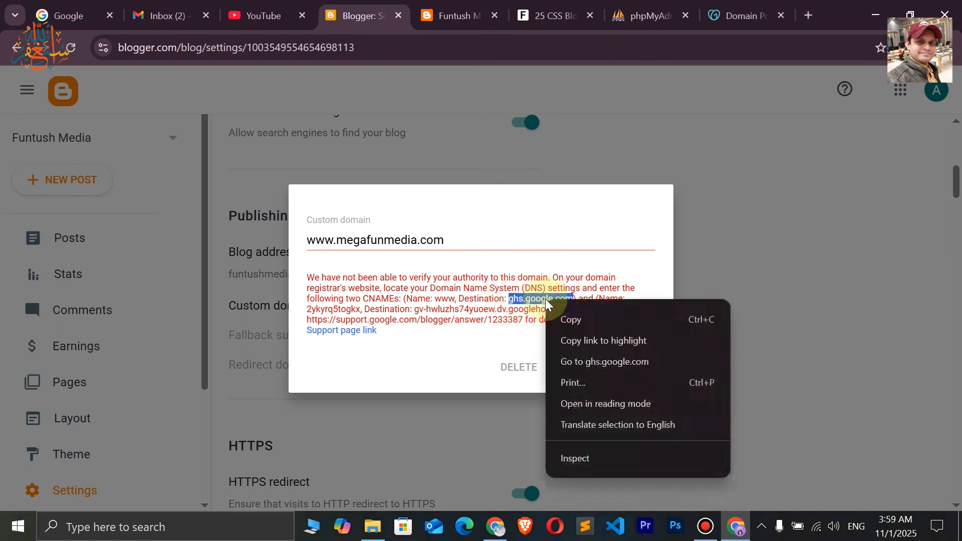
click(571, 318)
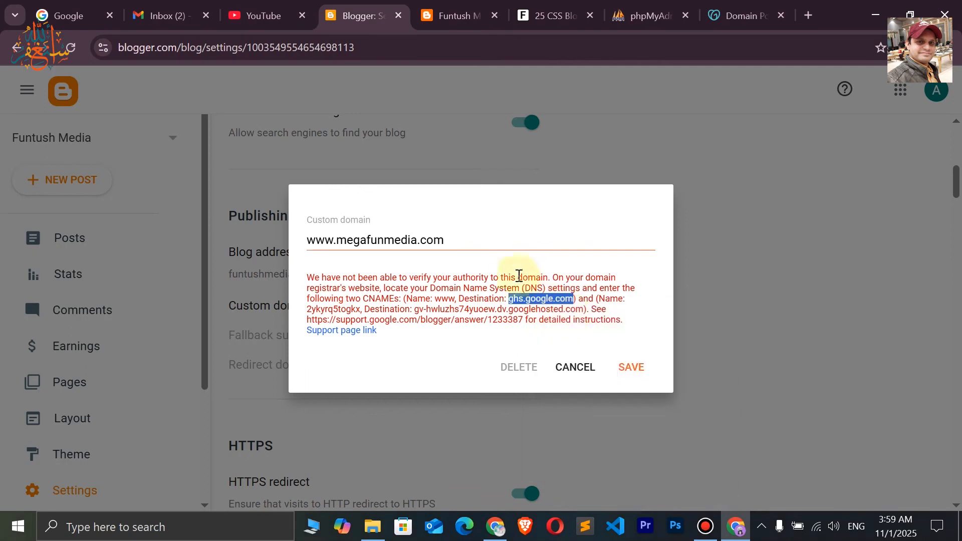
Switch to GoDaddy, set the value of the www CNAME record to ghs.google.com and save the record
click(726, 19)
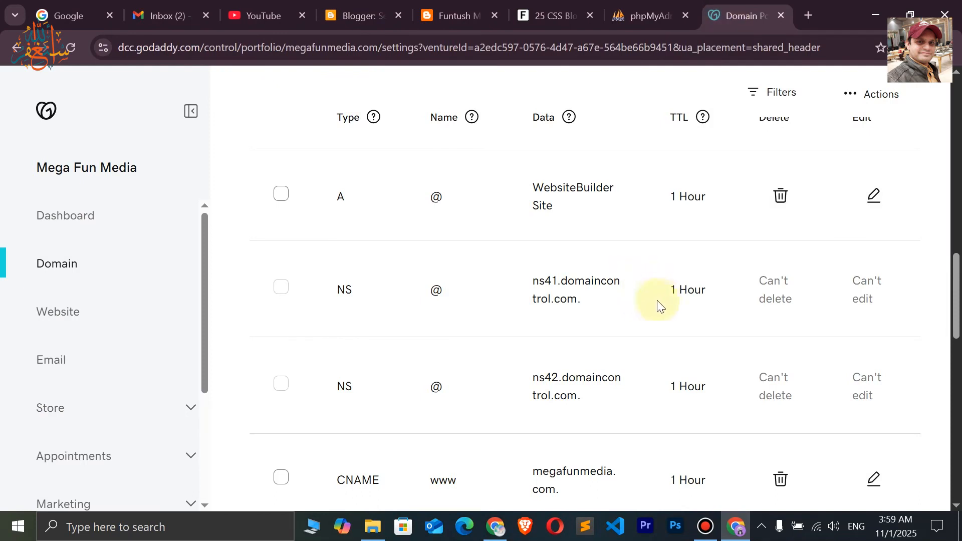
scroll(651, 281, down, 6)
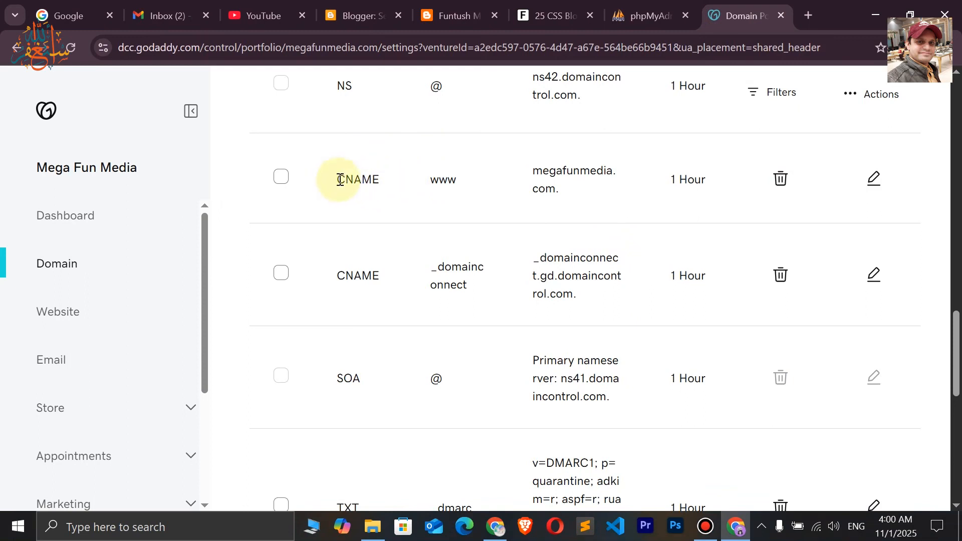
drag(340, 179, 379, 180)
drag(339, 272, 379, 276)
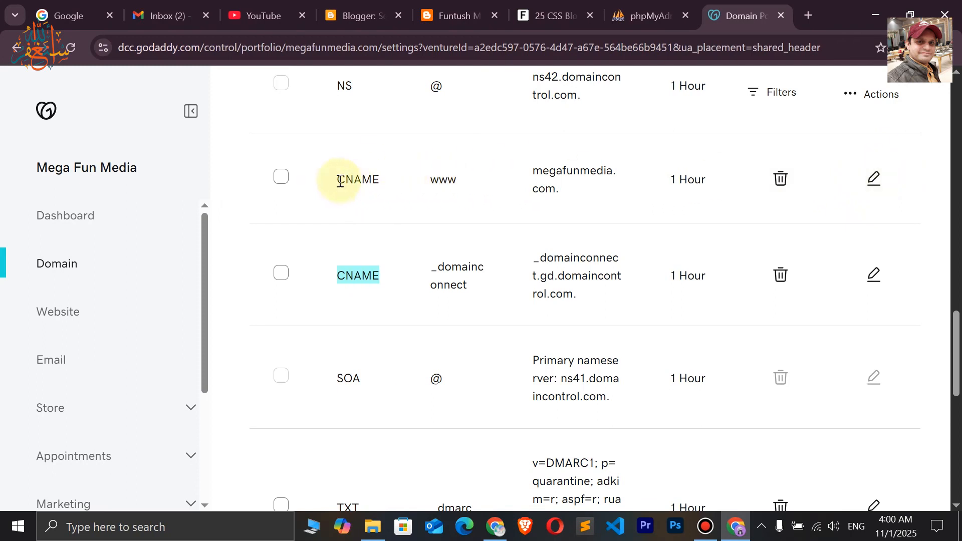
drag(337, 182, 376, 180)
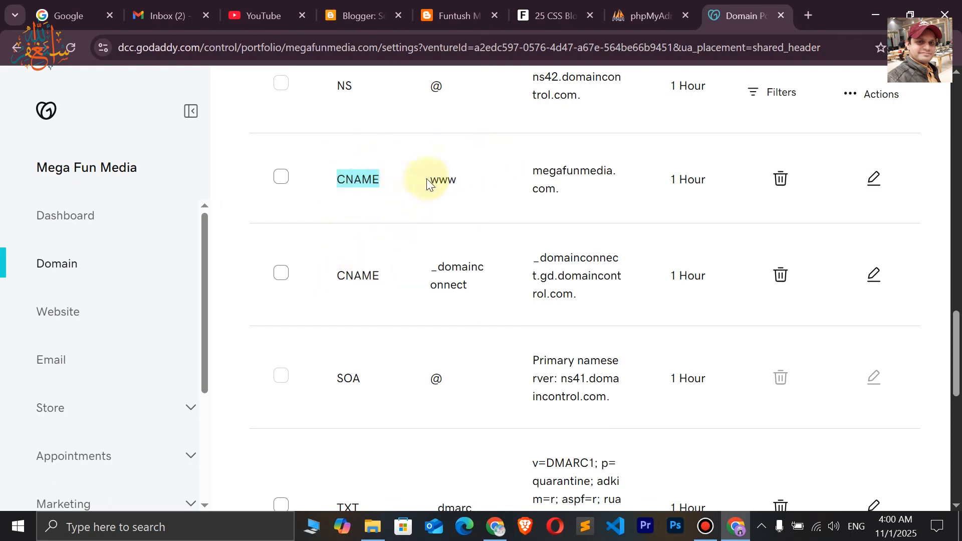
click(875, 181)
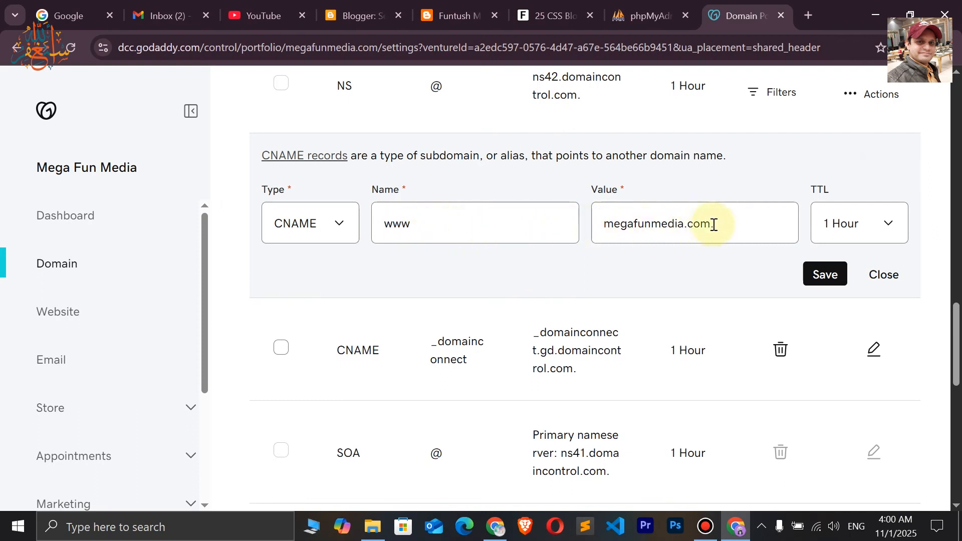
drag(714, 224, 601, 229)
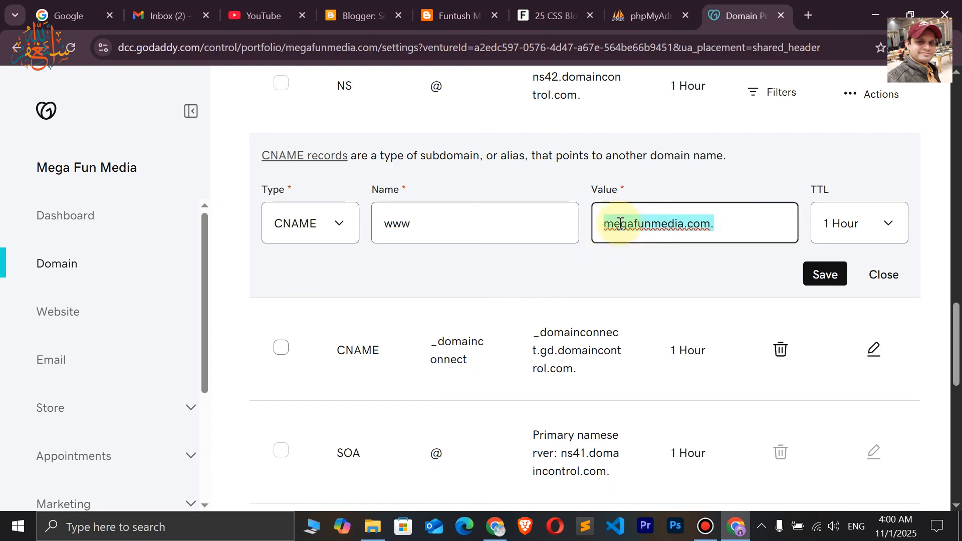
key(BackSpace)
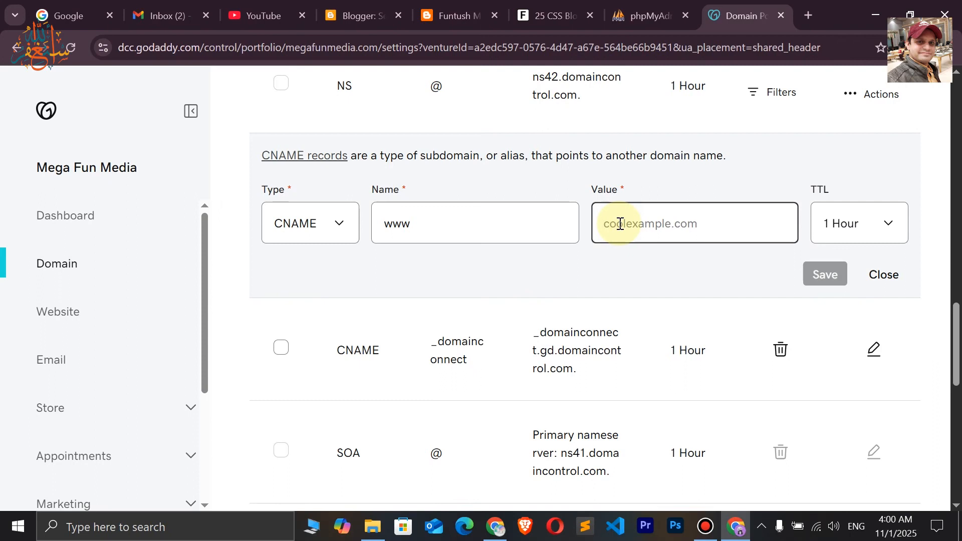
key(ctrl+v)
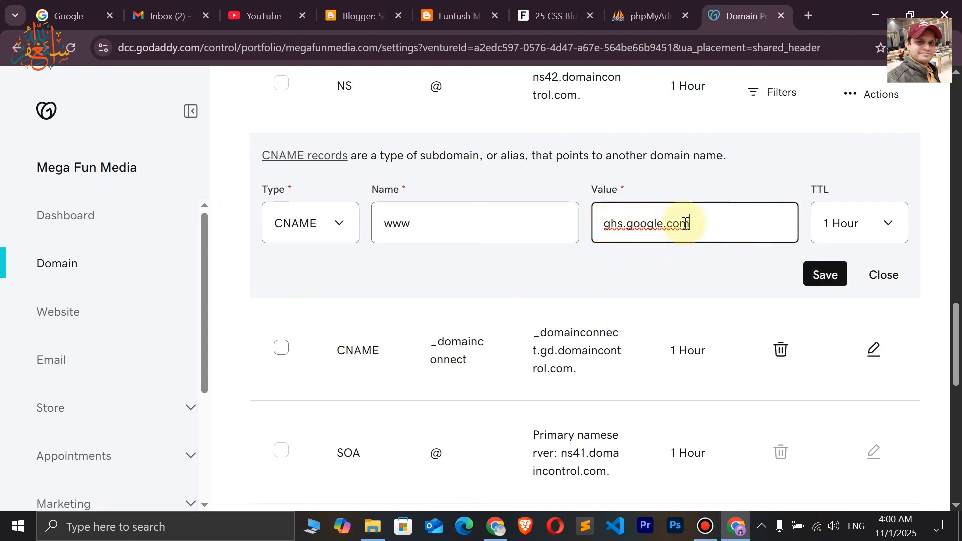
click(828, 278)
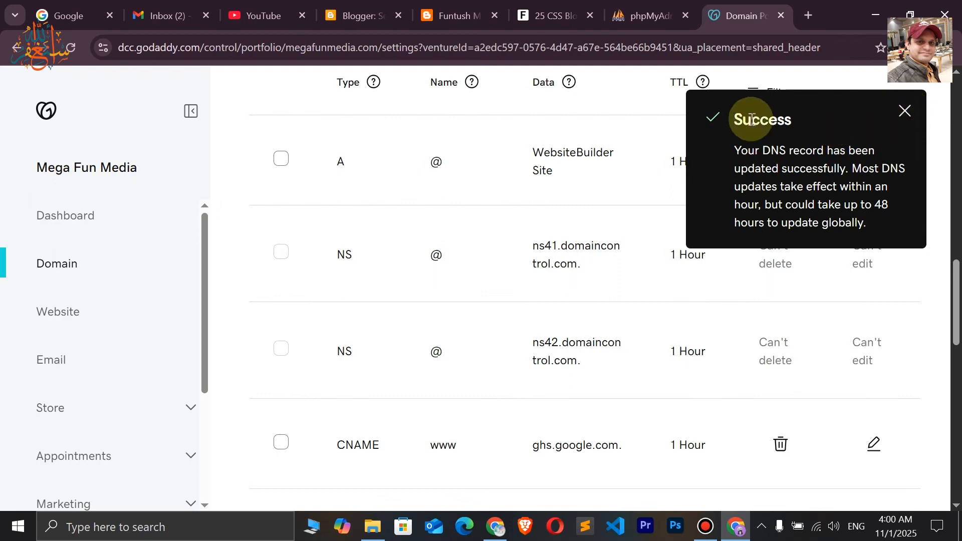
click(906, 112)
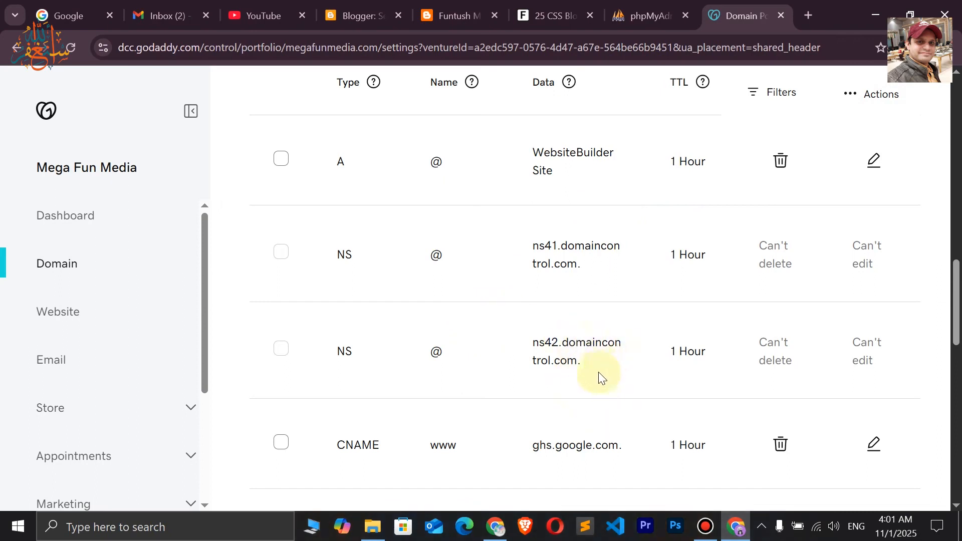
Examine the DNS records of megafunmedia.com in GoDaddy for the second CNAME entry, glancing at the required CNAMEs in Blogger in between
scroll(581, 340, down, 4)
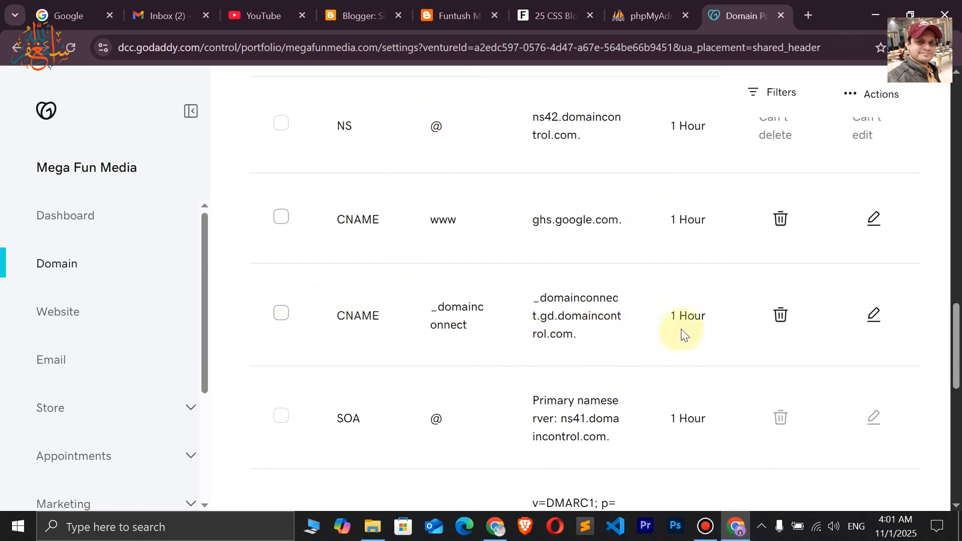
click(351, 17)
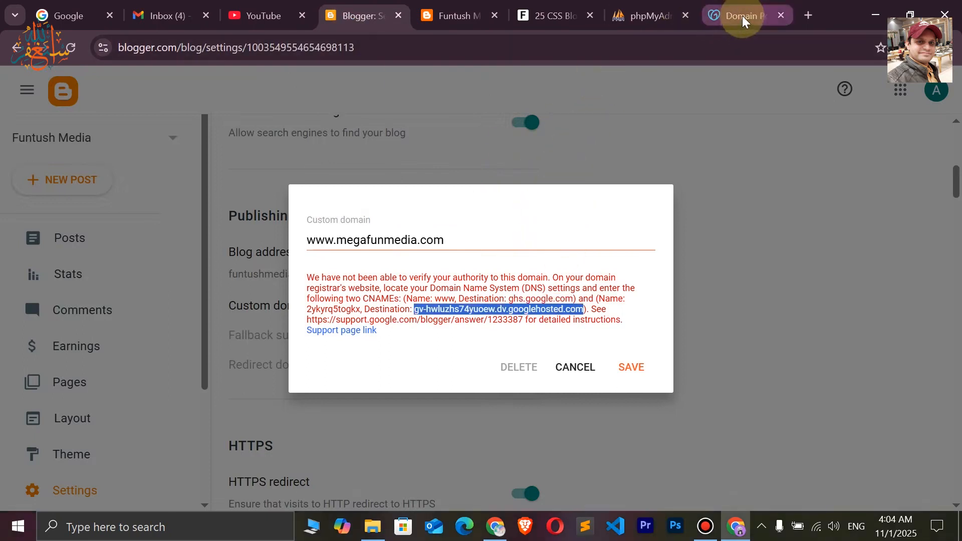
click(741, 16)
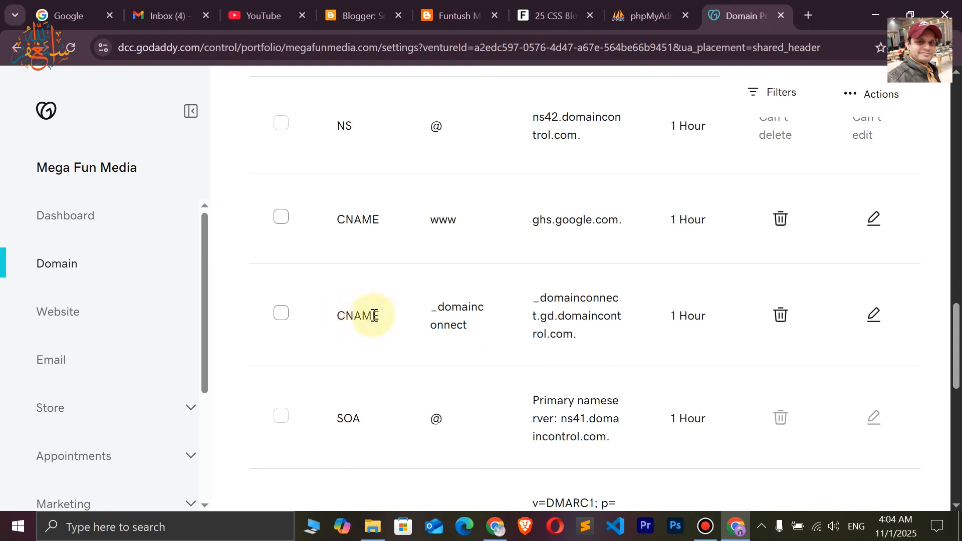
scroll(421, 414, up, 9)
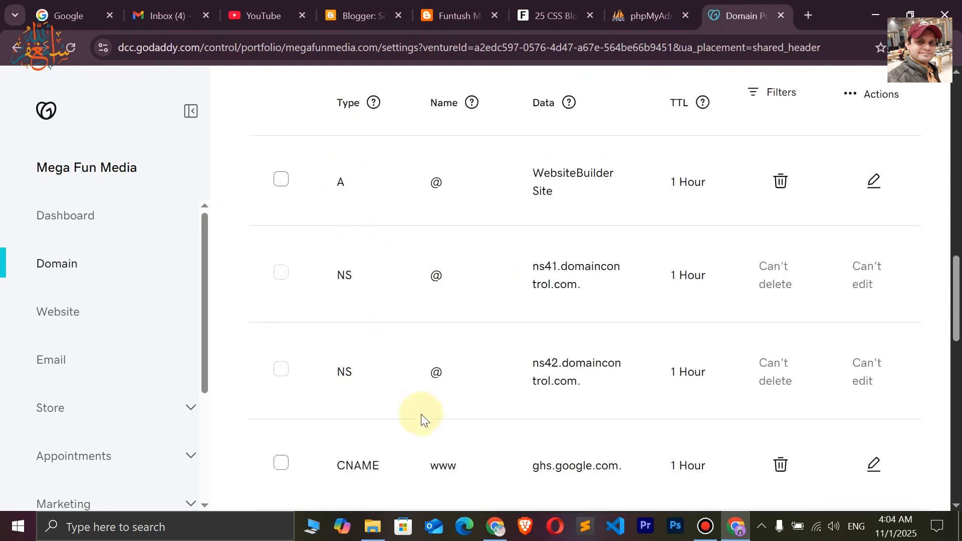
scroll(421, 414, down, 10)
scroll(420, 414, up, 7)
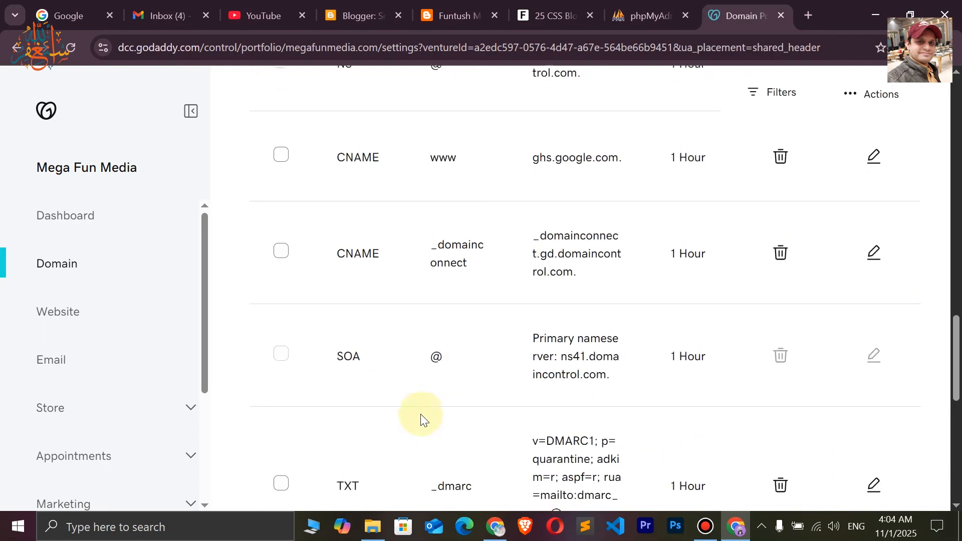
scroll(420, 414, up, 13)
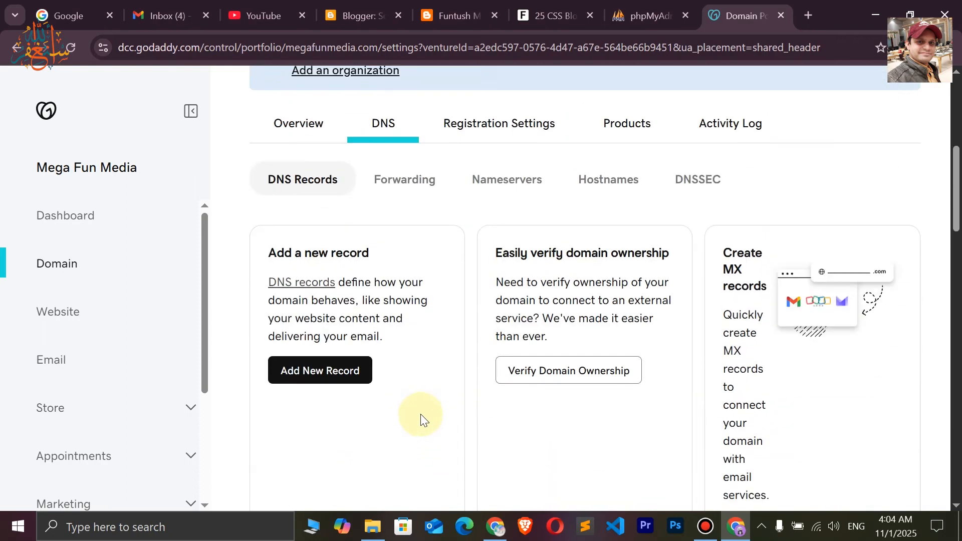
scroll(419, 407, down, 4)
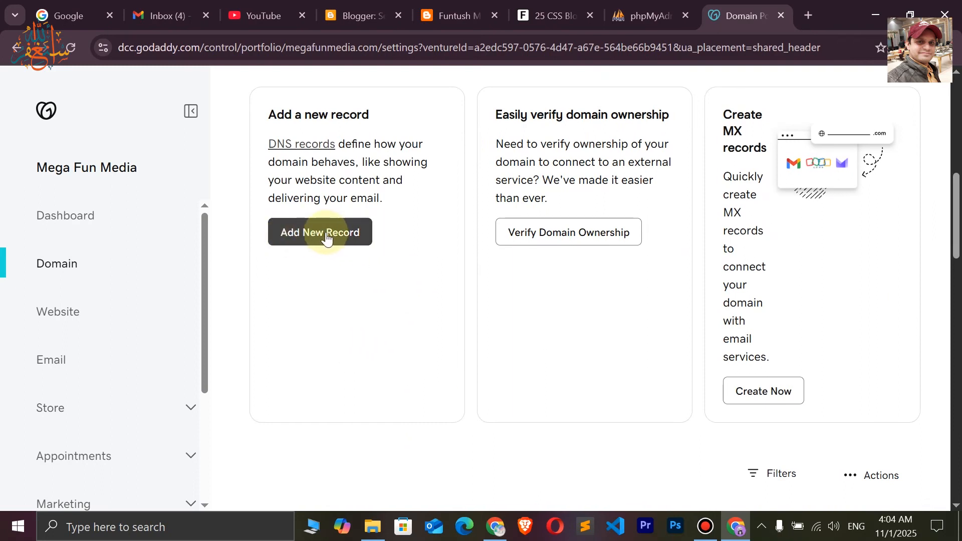
scroll(366, 342, down, 7)
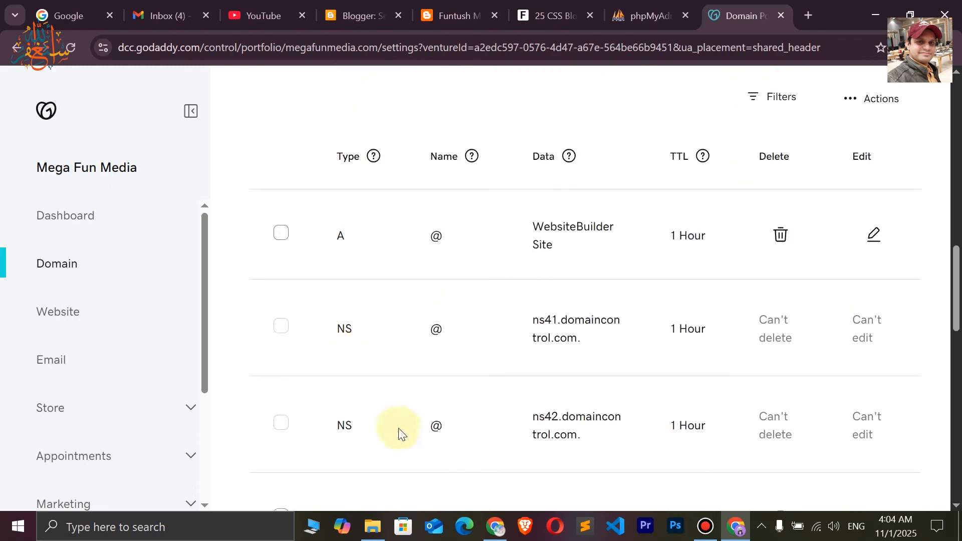
scroll(399, 431, down, 3)
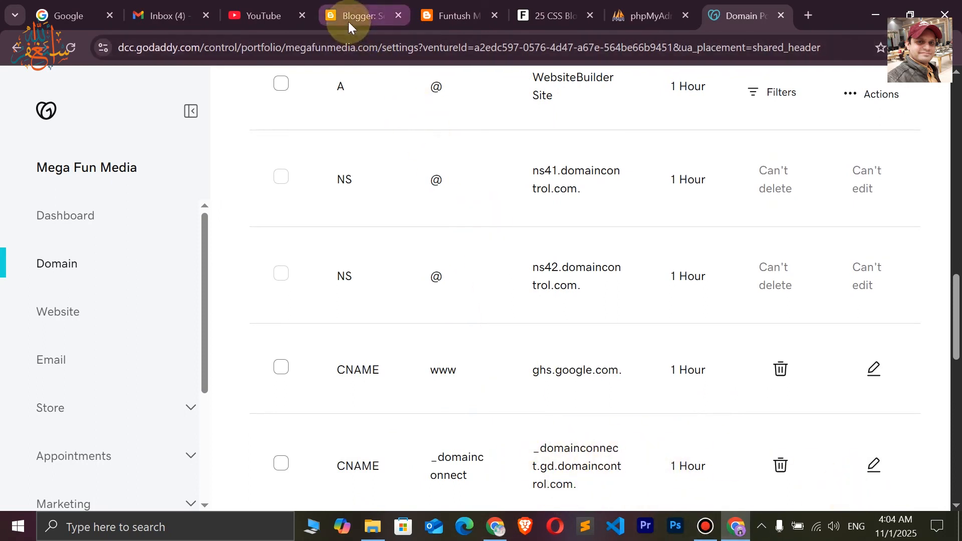
scroll(379, 233, down, 3)
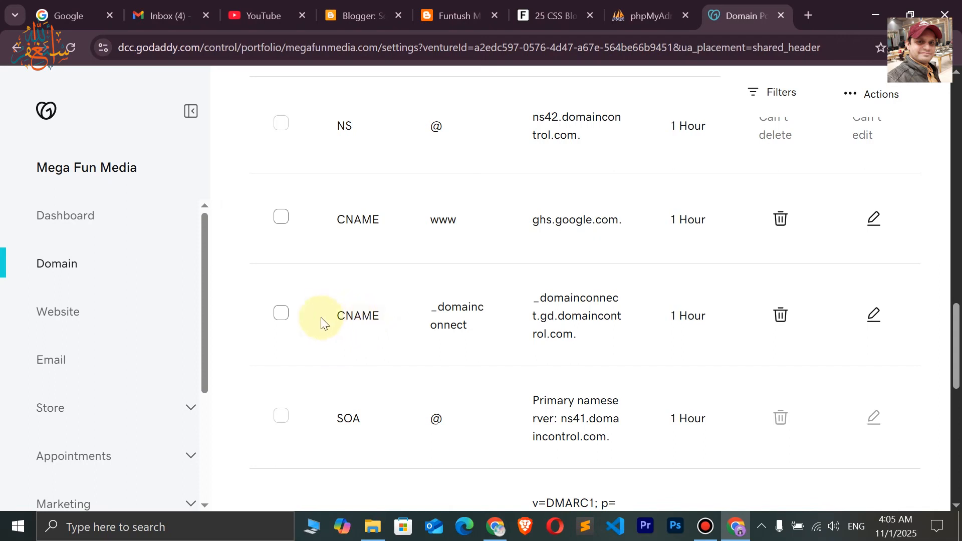
Open the _domainconnect CNAME record for editing
drag(339, 315, 373, 315)
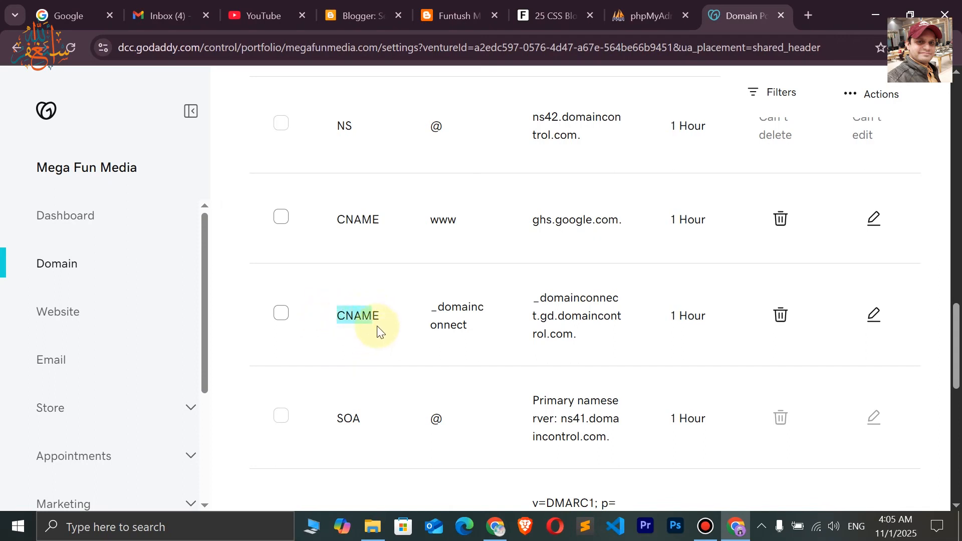
click(380, 320)
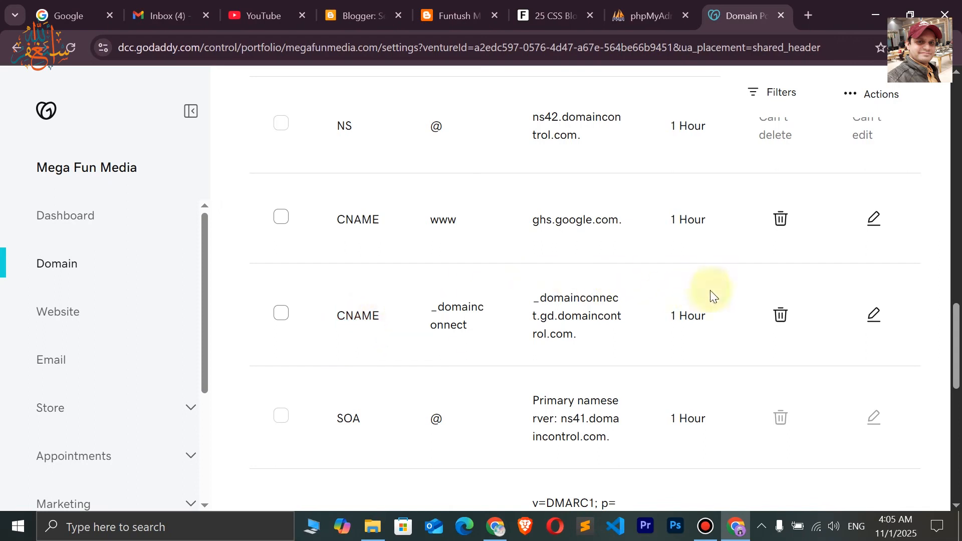
click(875, 317)
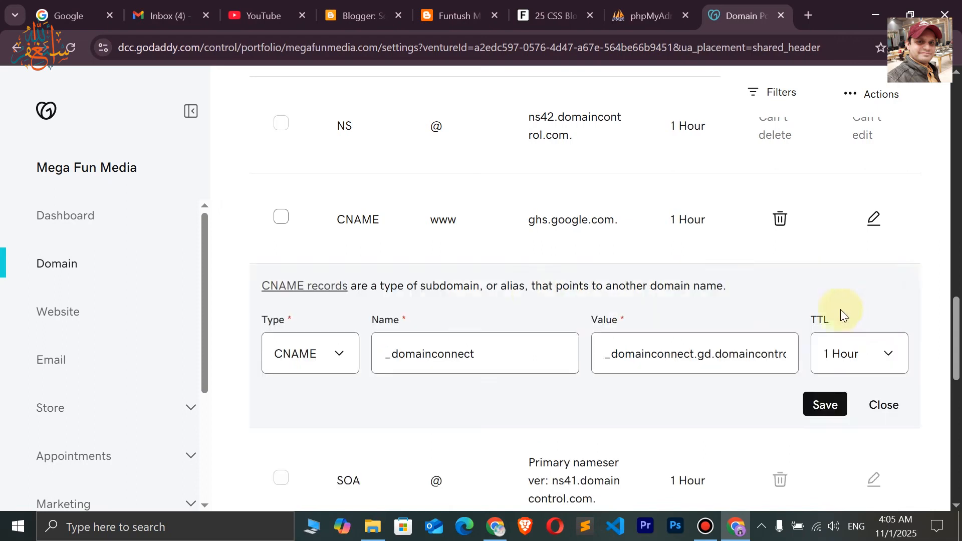
Switch to Blogger and copy the name of the second required CNAME from the custom domain verification message
click(346, 15)
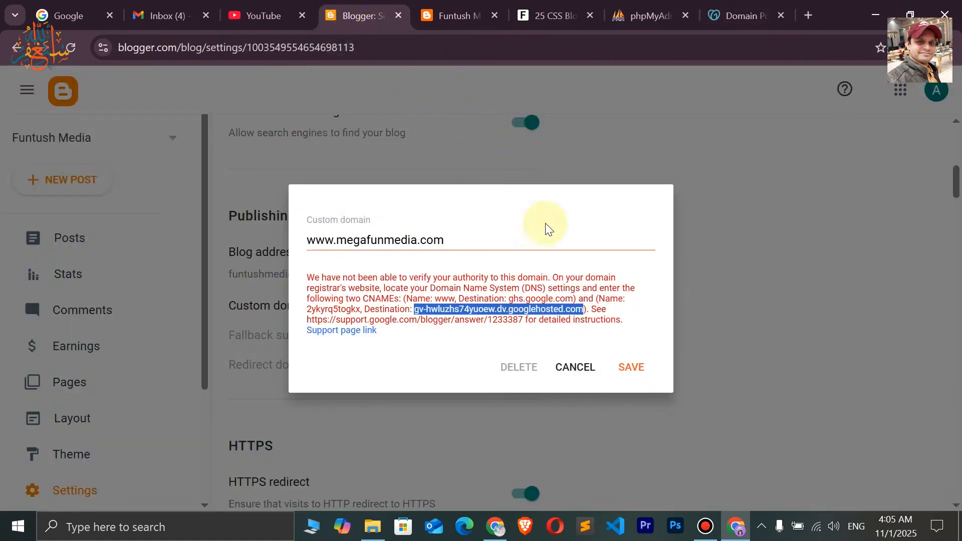
click(632, 300)
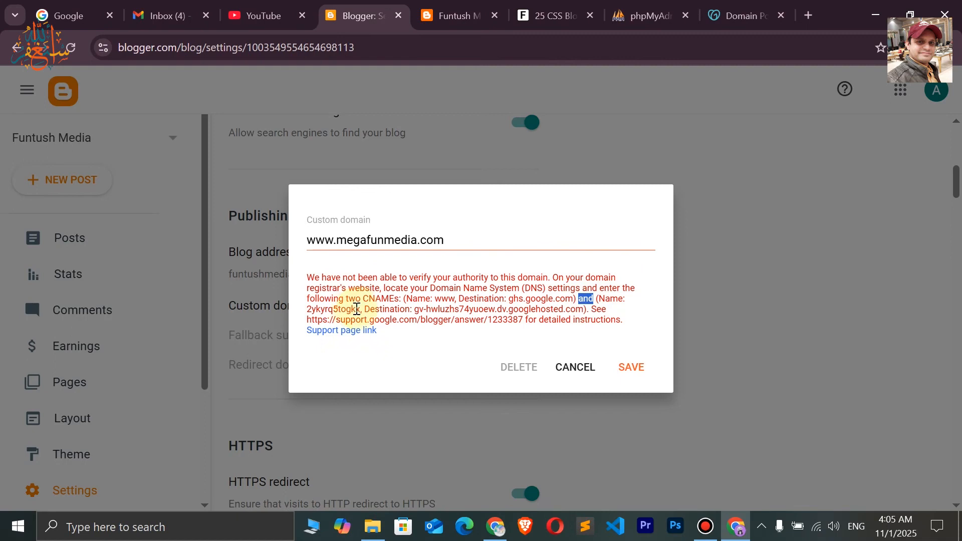
drag(360, 309, 316, 309)
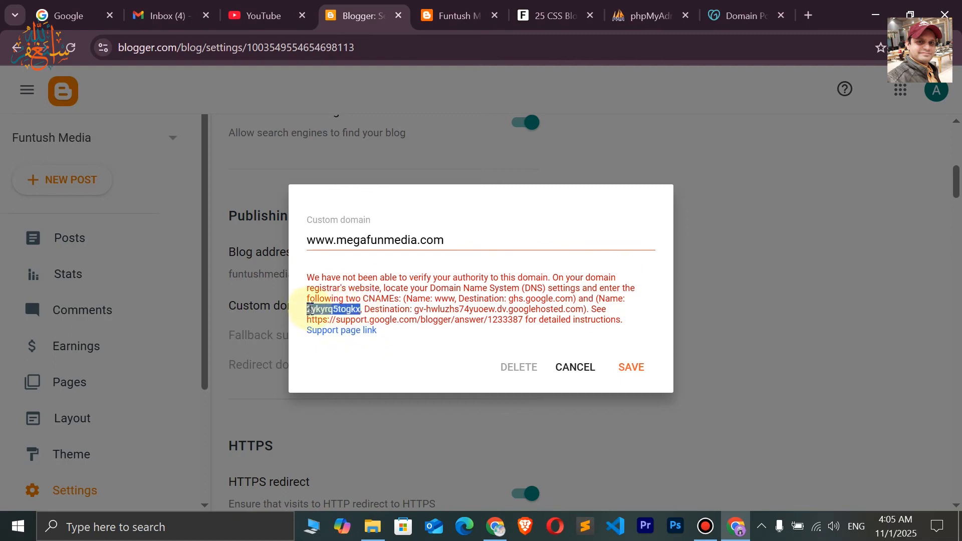
right_click(319, 309)
click(341, 328)
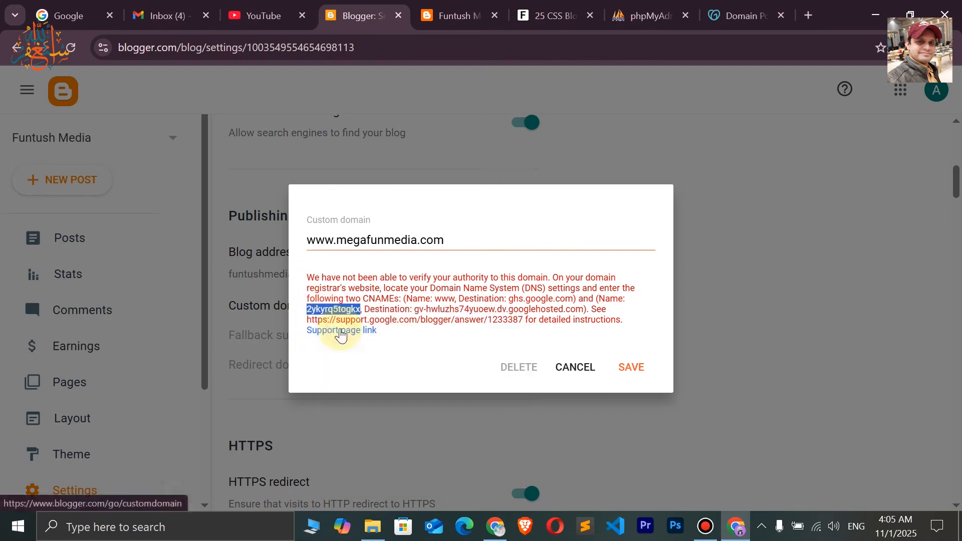
Switch to GoDaddy and replace the name of the _domainconnect CNAME record with the copied verification name
click(728, 14)
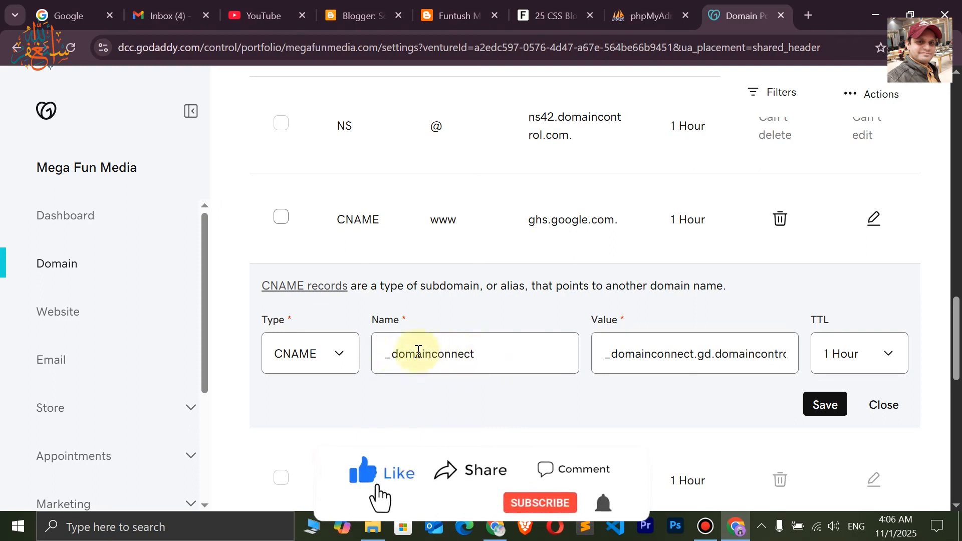
drag(473, 354, 384, 359)
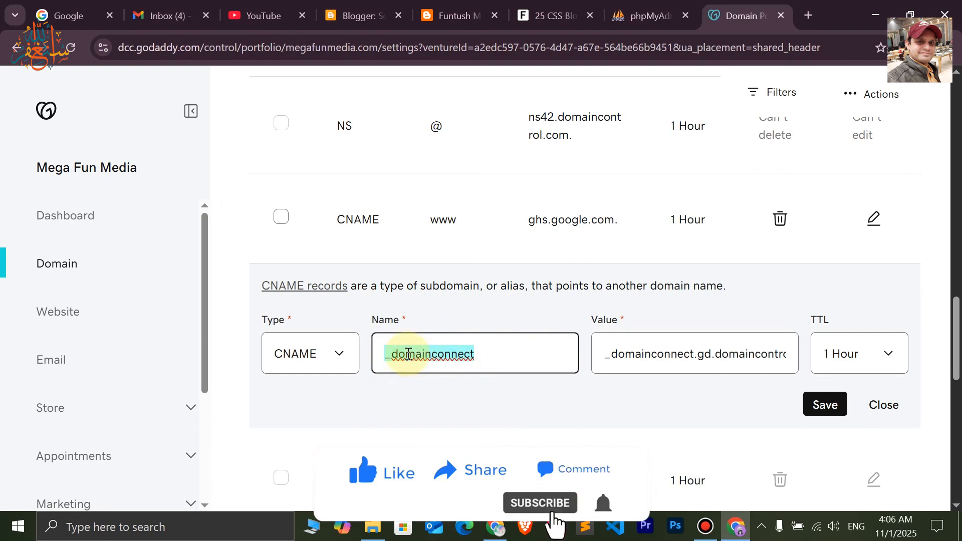
key(ctrl+v)
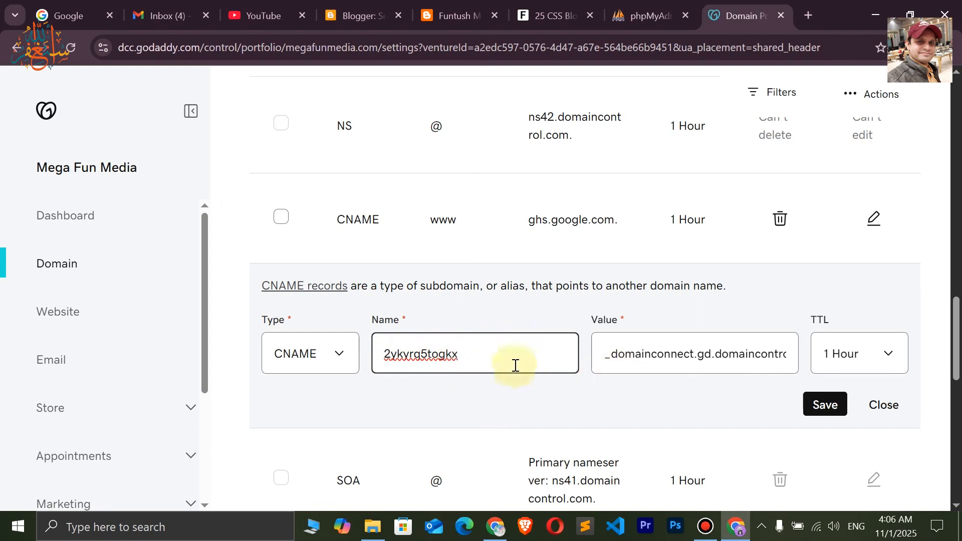
right_click(466, 356)
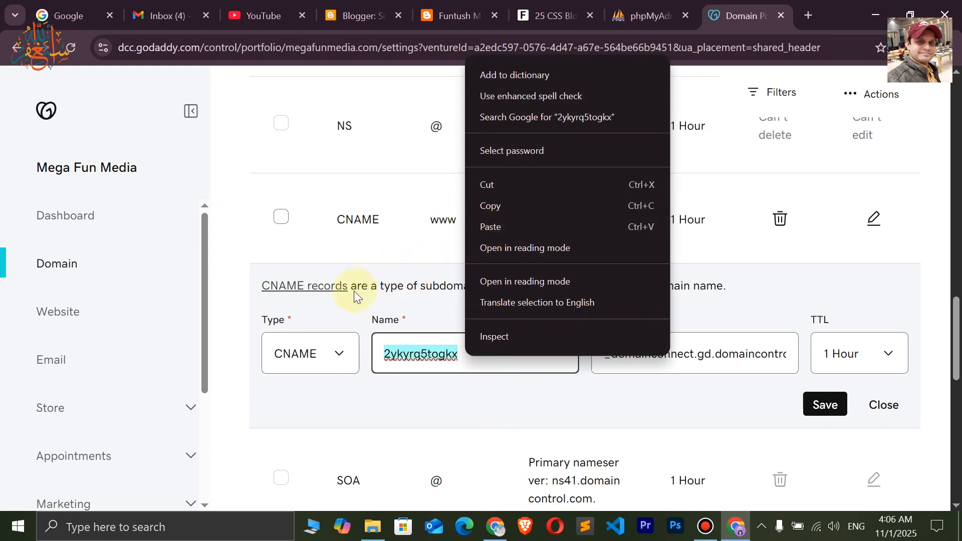
click(417, 299)
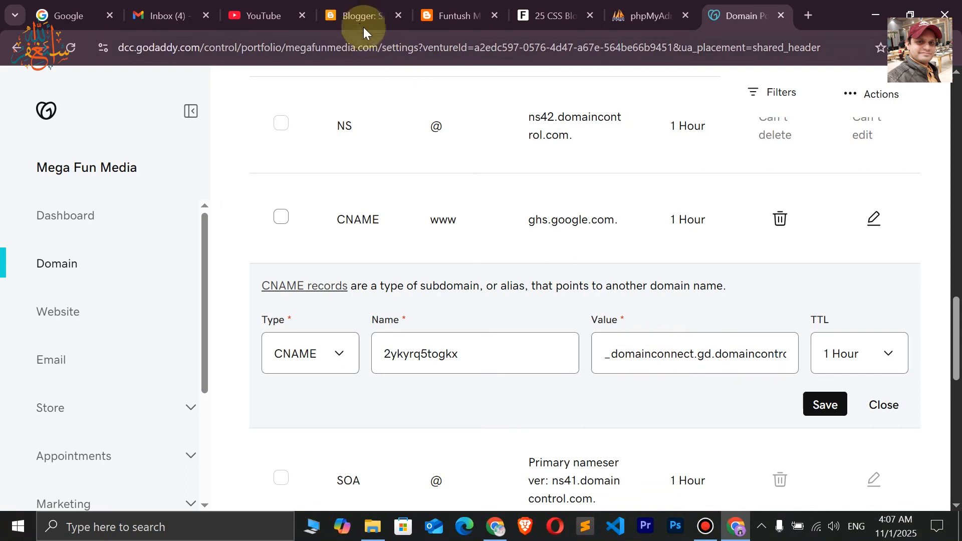
Switch to Blogger and copy the second CNAME's googlehosted.com destination from the verification message
click(345, 14)
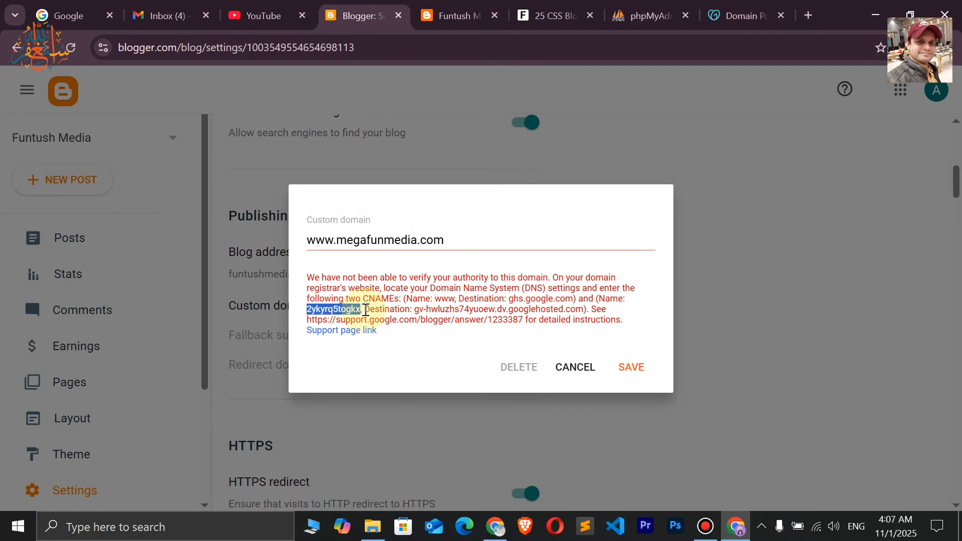
drag(365, 310, 407, 310)
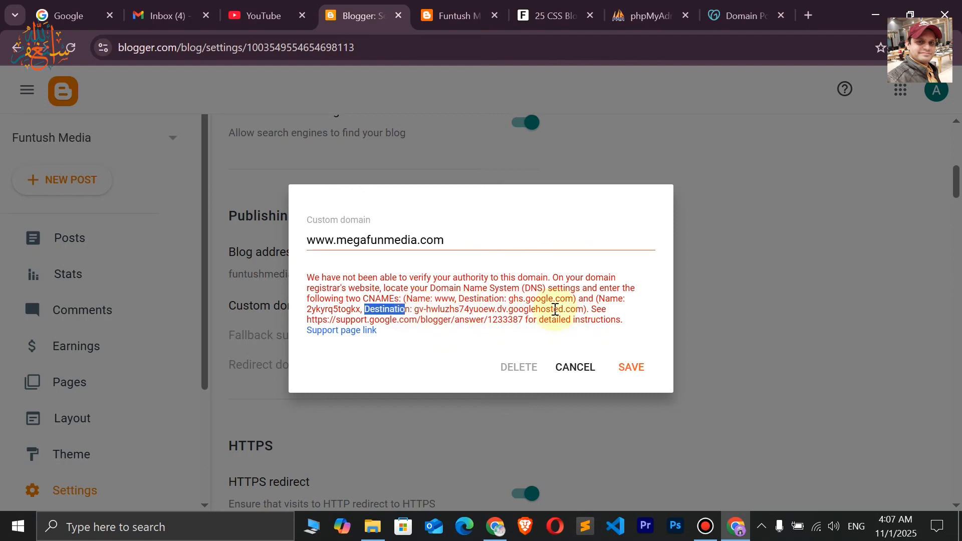
drag(415, 310, 580, 313)
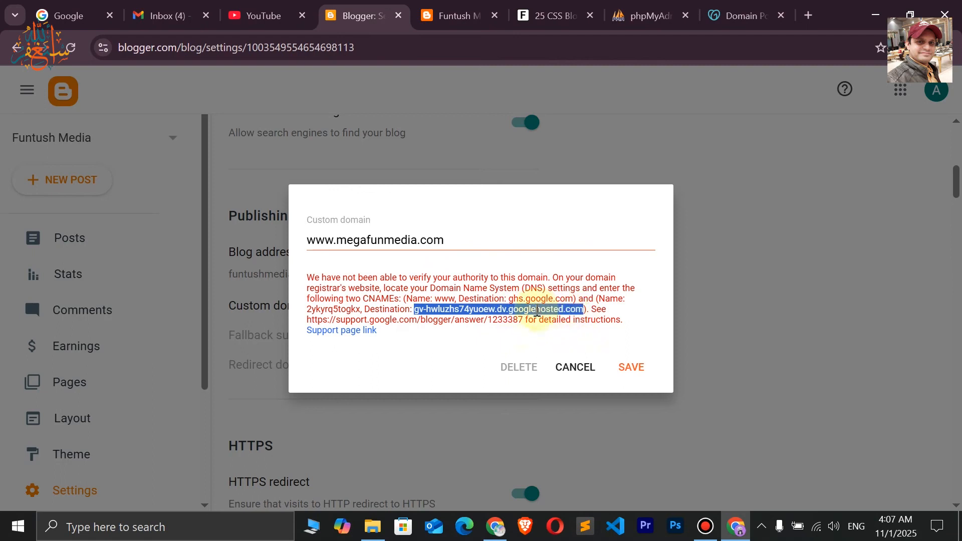
right_click(537, 311)
click(562, 330)
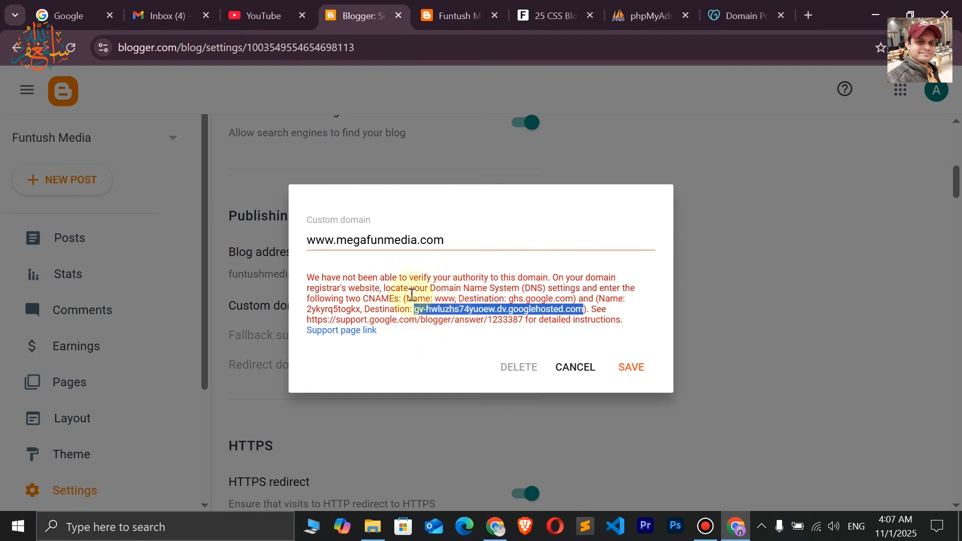
Switch to GoDaddy, replace the value of the CNAME record being edited with the copied verification destination, save it and dismiss the notification
click(739, 17)
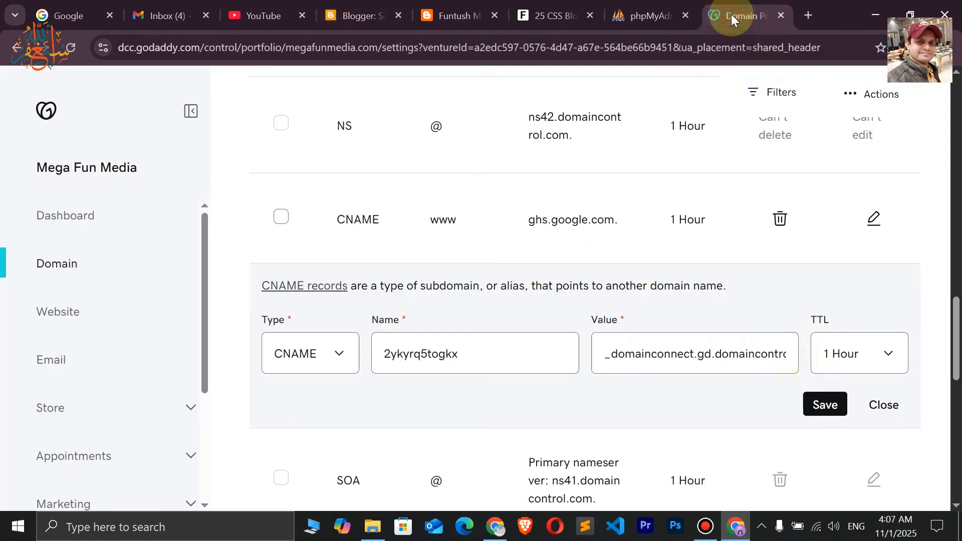
click(645, 354)
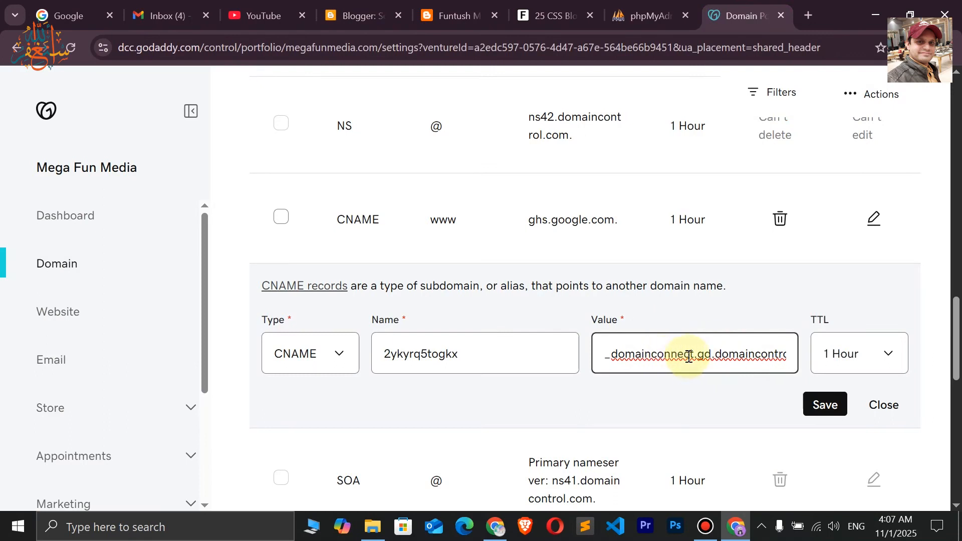
key(ctrl+a)
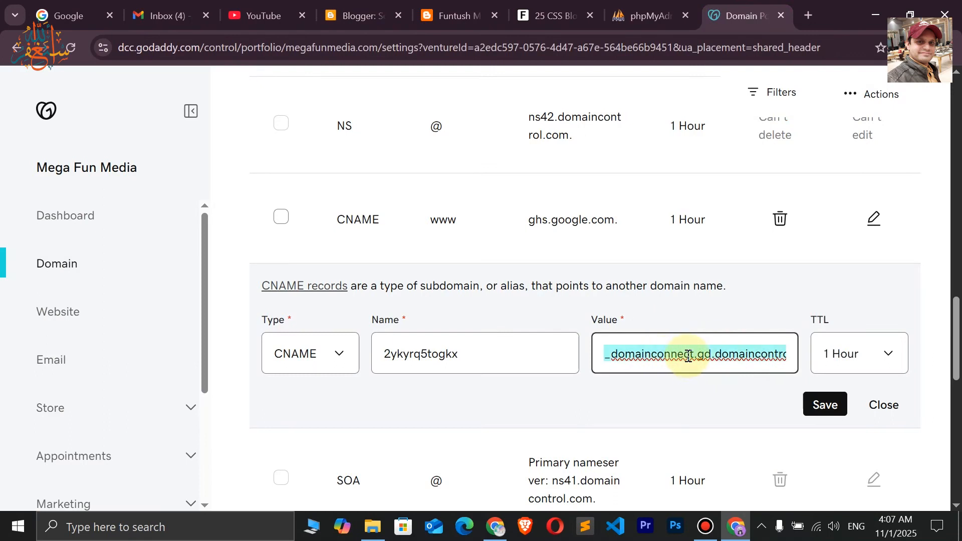
key(ctrl+v)
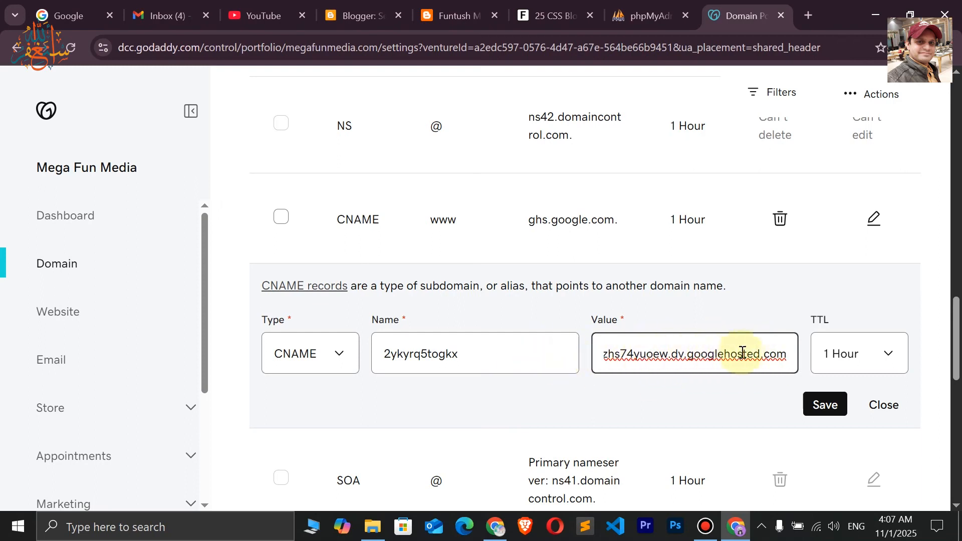
click(828, 414)
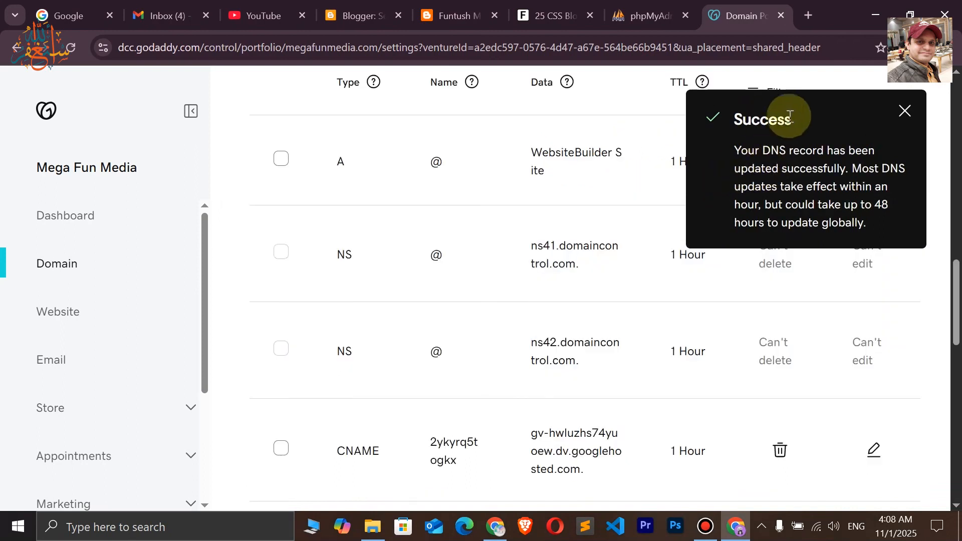
click(907, 112)
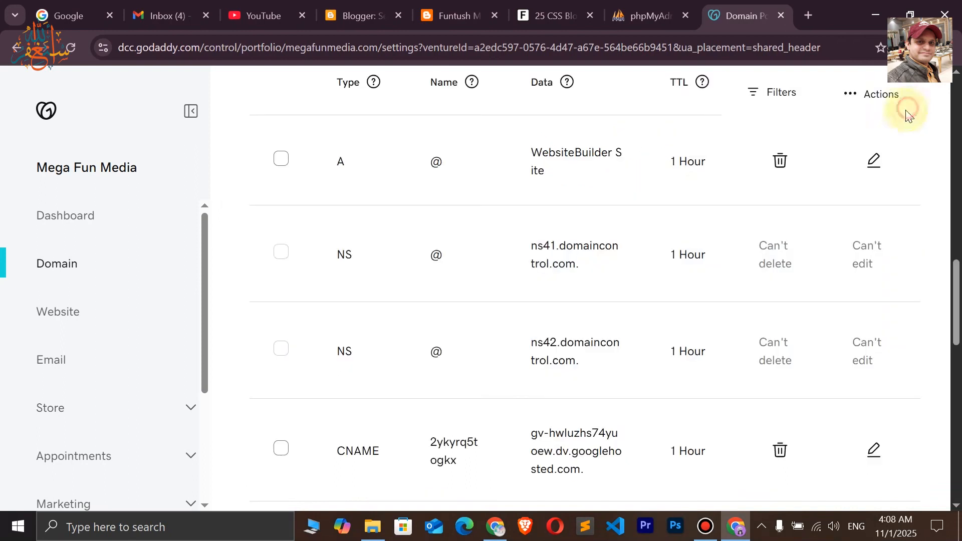
Check the two CNAME records in the list, switch to Blogger and open the support page linked from the custom domain message
scroll(484, 311, down, 2)
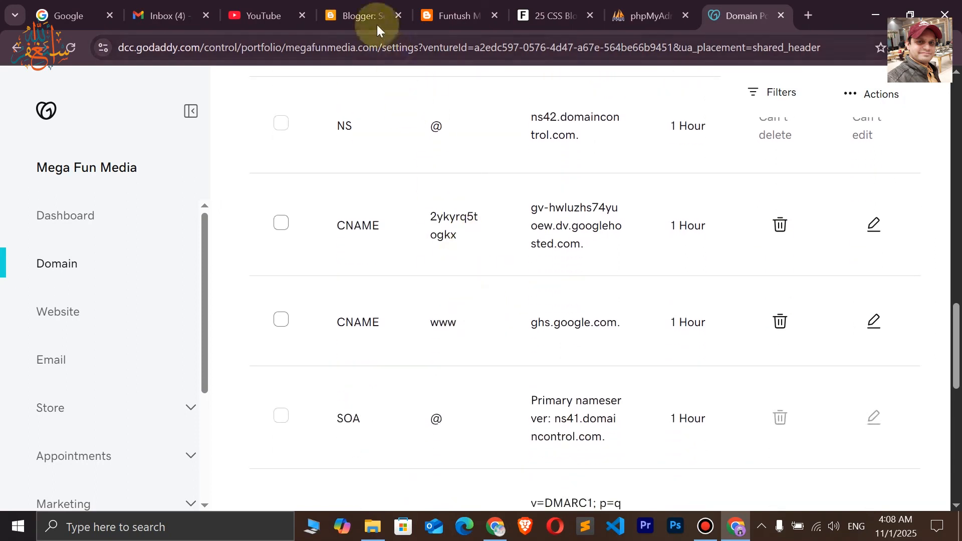
click(357, 16)
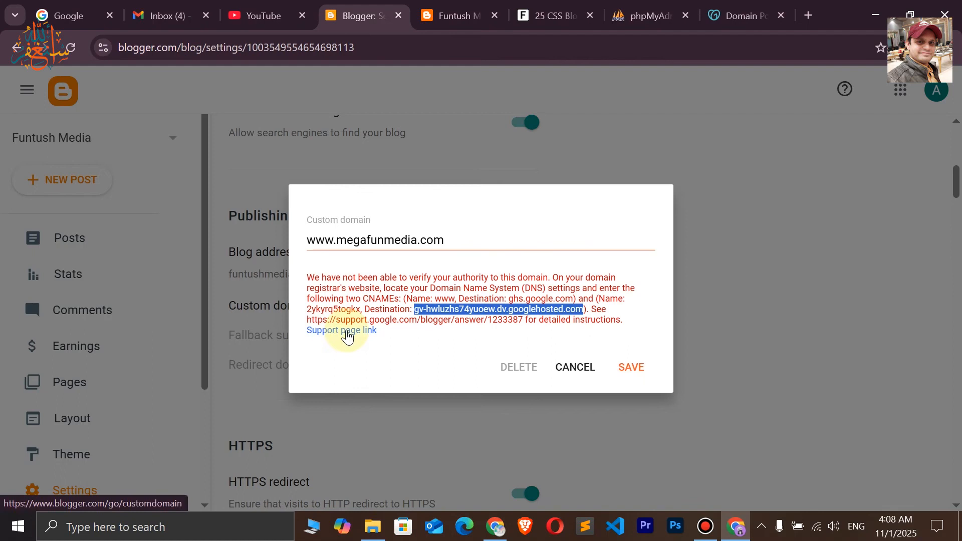
click(347, 333)
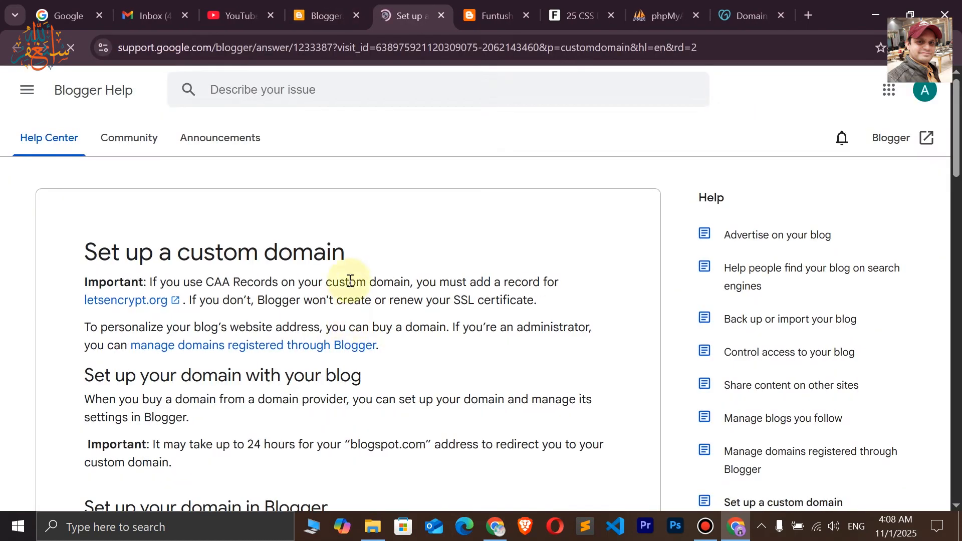
Read the support page's instructions on redirecting a URL without a subdomain, switch to GoDaddy and review the domain's DNS records
scroll(350, 281, down, 8)
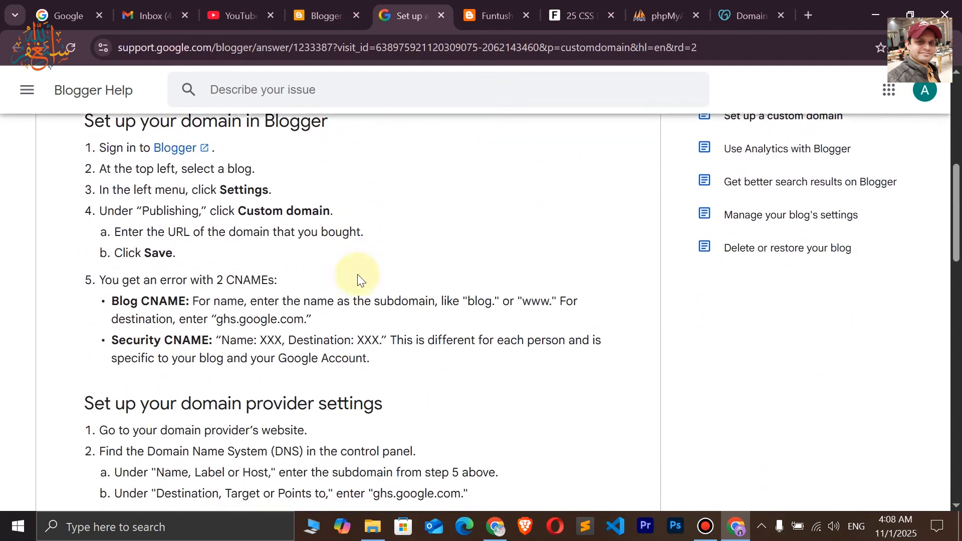
scroll(357, 274, down, 10)
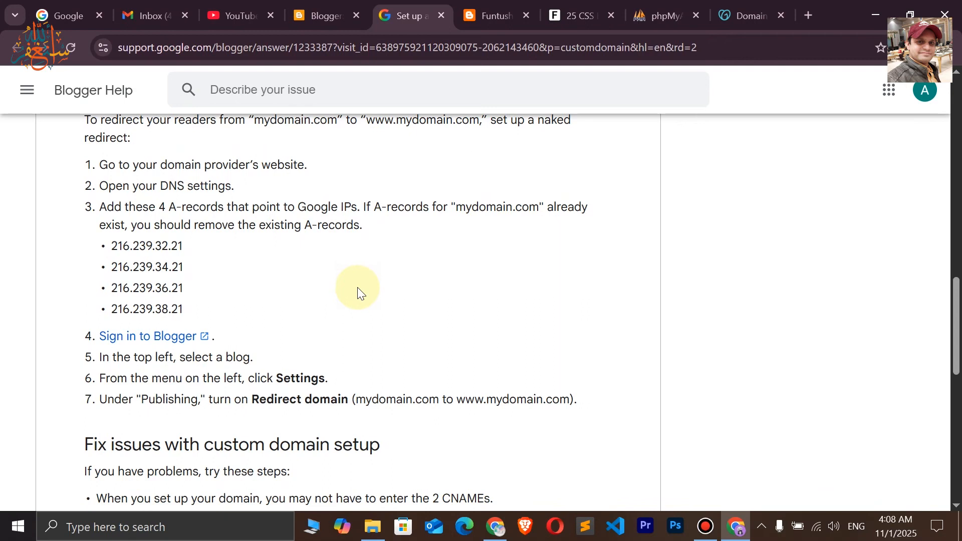
scroll(301, 290, up, 3)
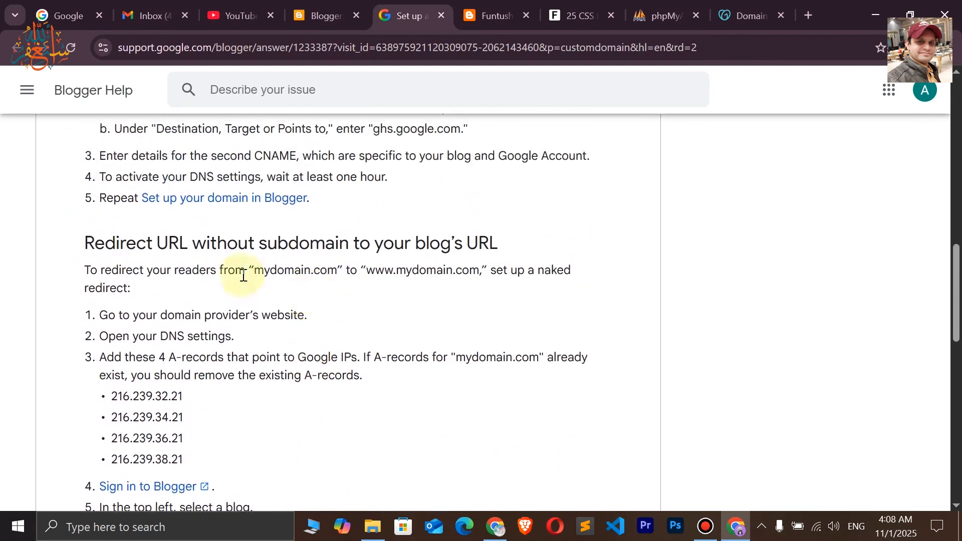
drag(86, 244, 347, 252)
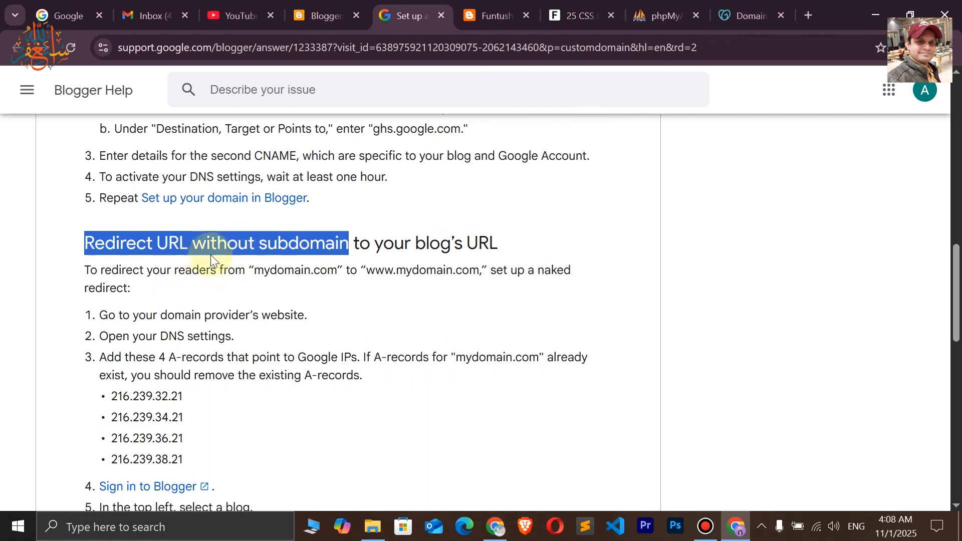
scroll(219, 332, down, 3)
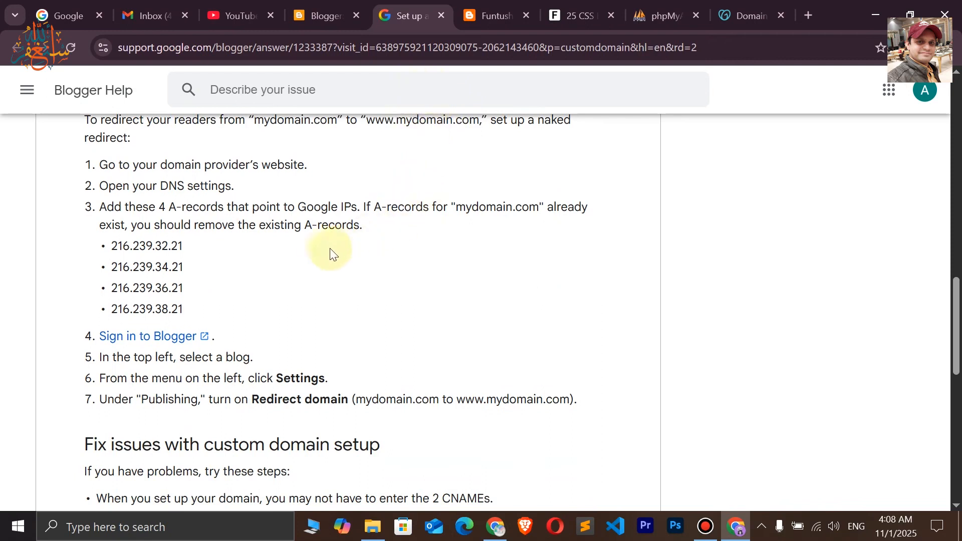
click(732, 14)
scroll(459, 321, up, 3)
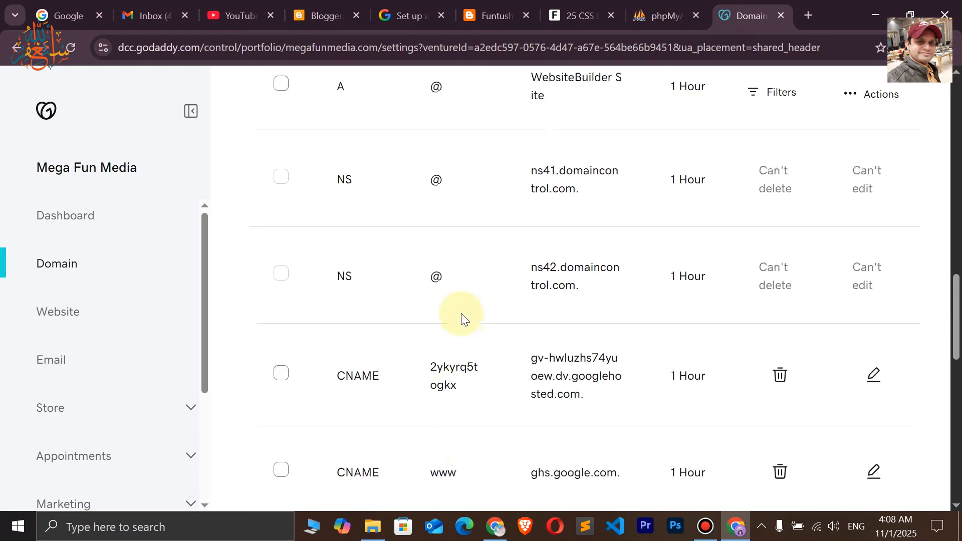
scroll(462, 316, up, 8)
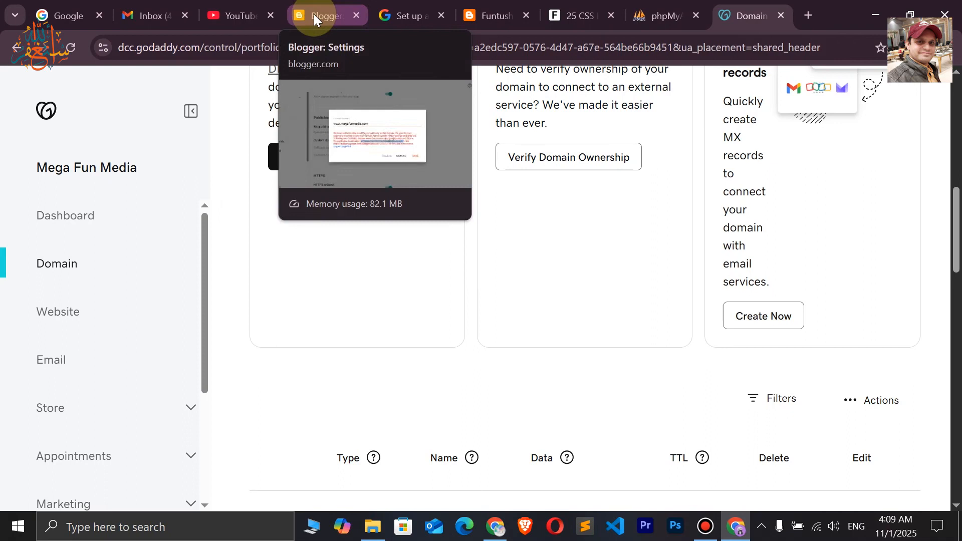
Switch to the Blogger Help page and copy the first Google A-record address, 216.239.32.21
click(401, 15)
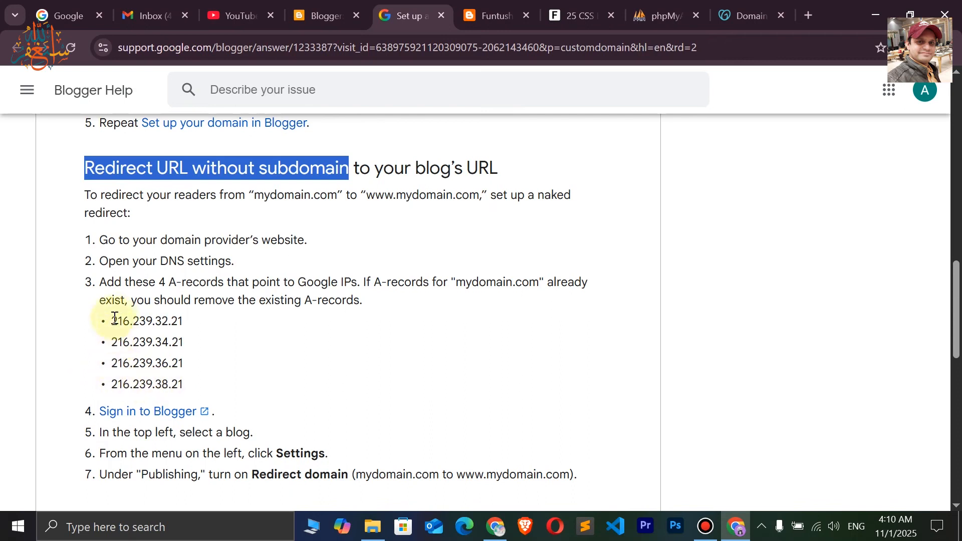
drag(114, 321, 172, 321)
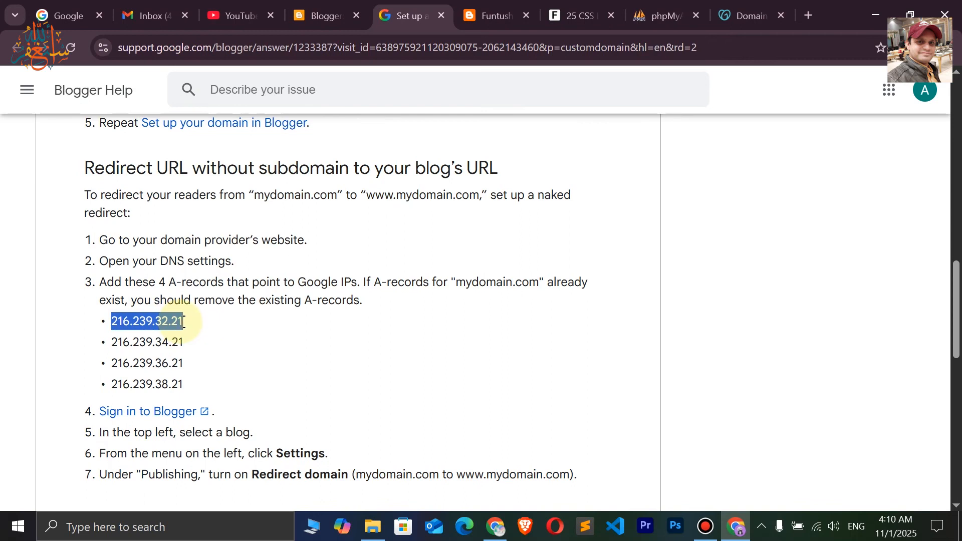
right_click(160, 321)
click(184, 343)
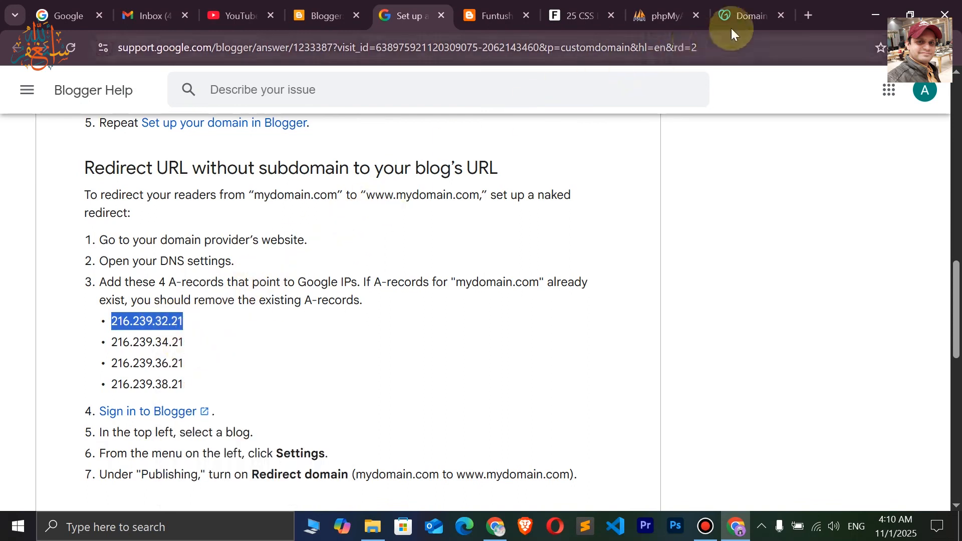
Switch to GoDaddy and start a new DNS record of type A with the name @
click(748, 13)
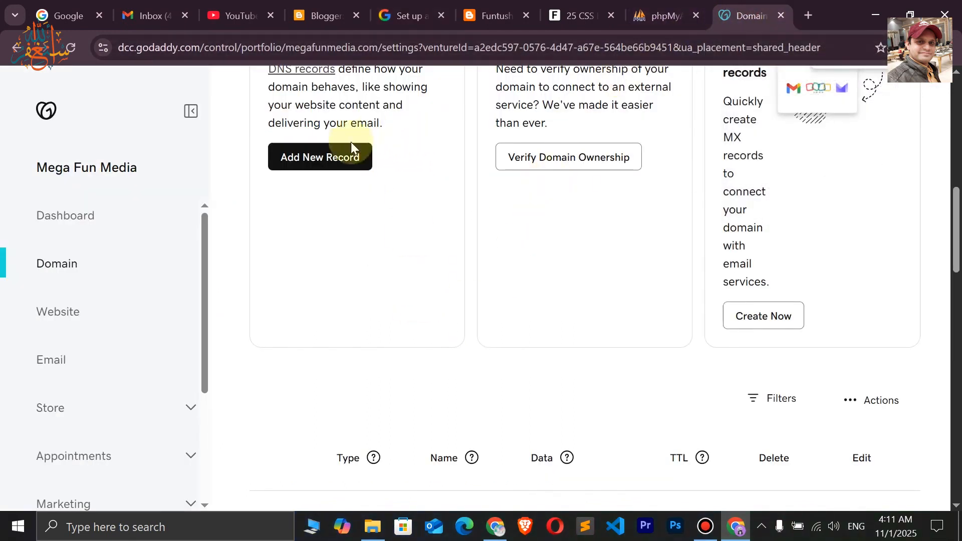
click(320, 158)
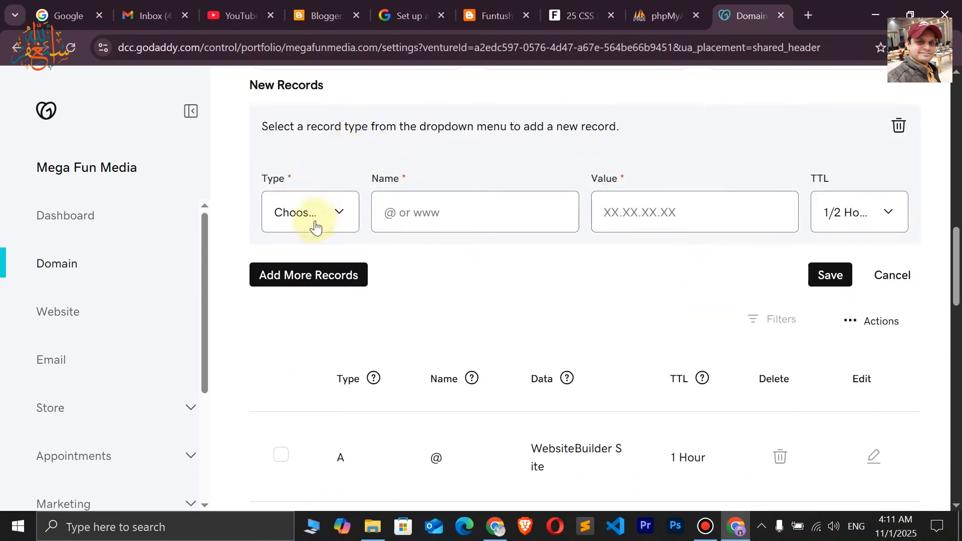
click(342, 216)
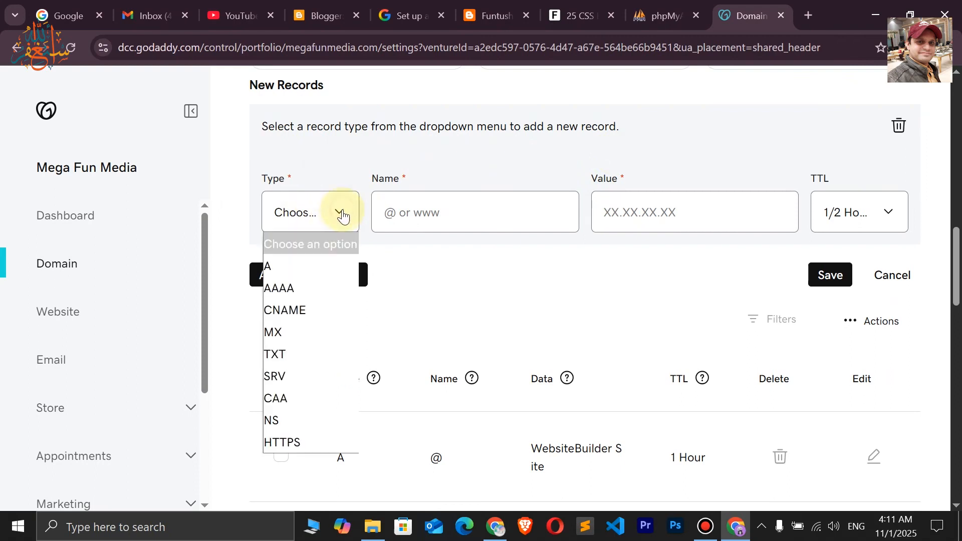
click(294, 262)
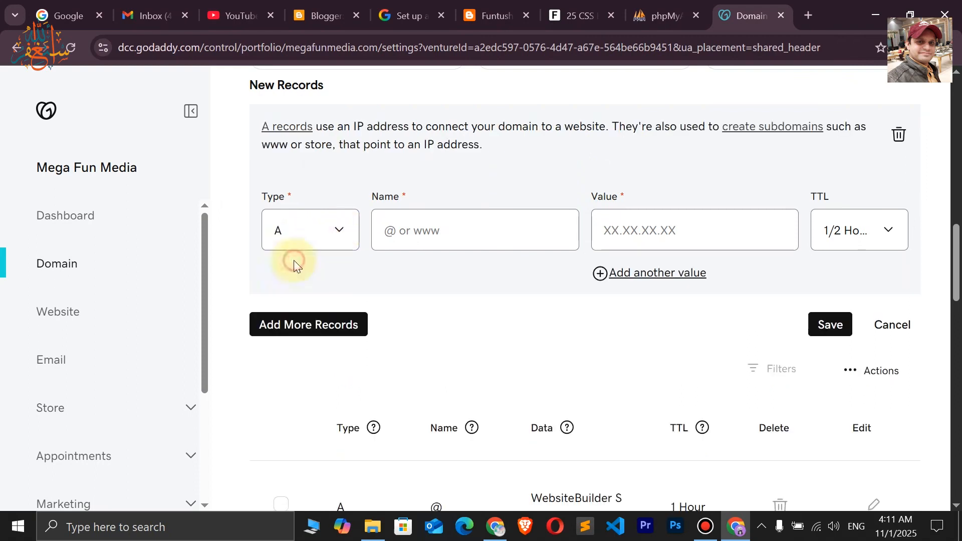
click(428, 230)
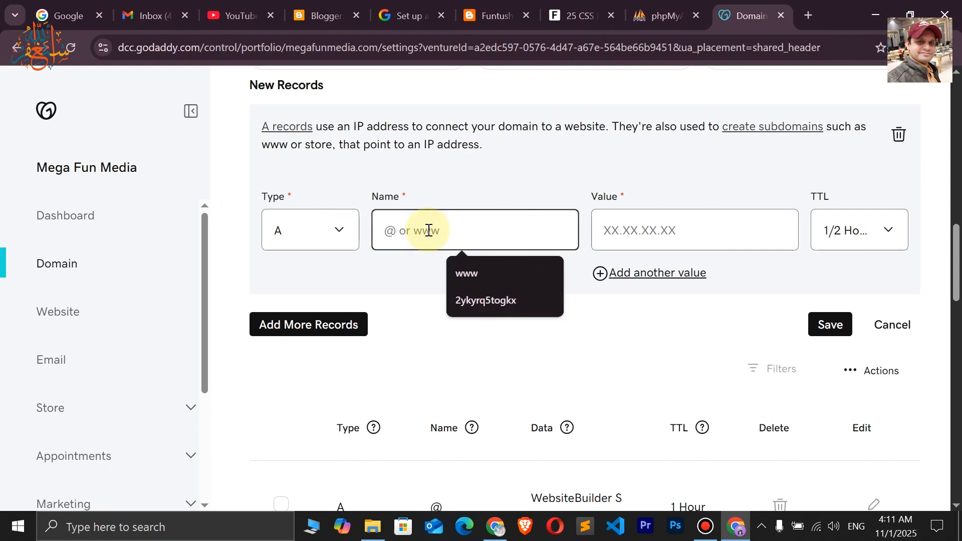
text(@)
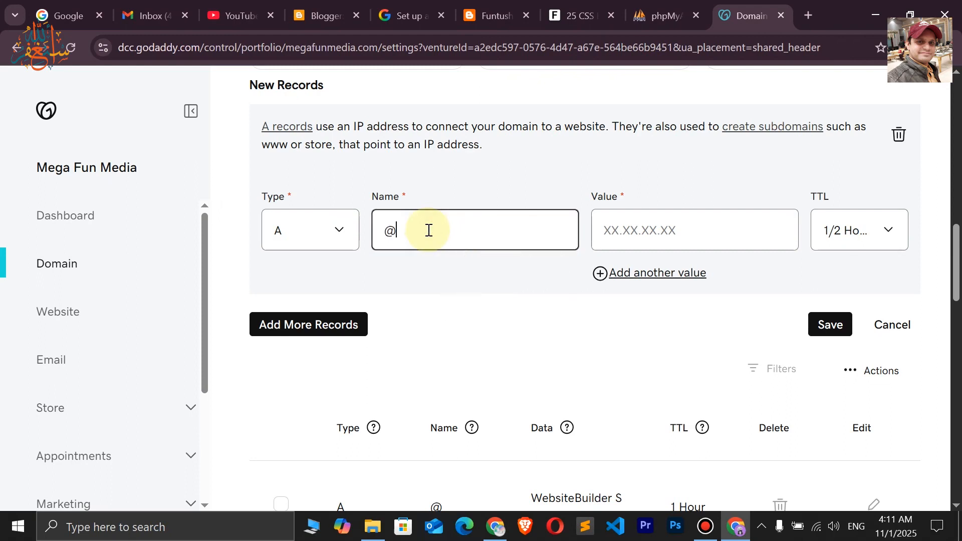
Paste 216.239.32.21 as the new A record's value, save the record and dismiss the notification
click(633, 230)
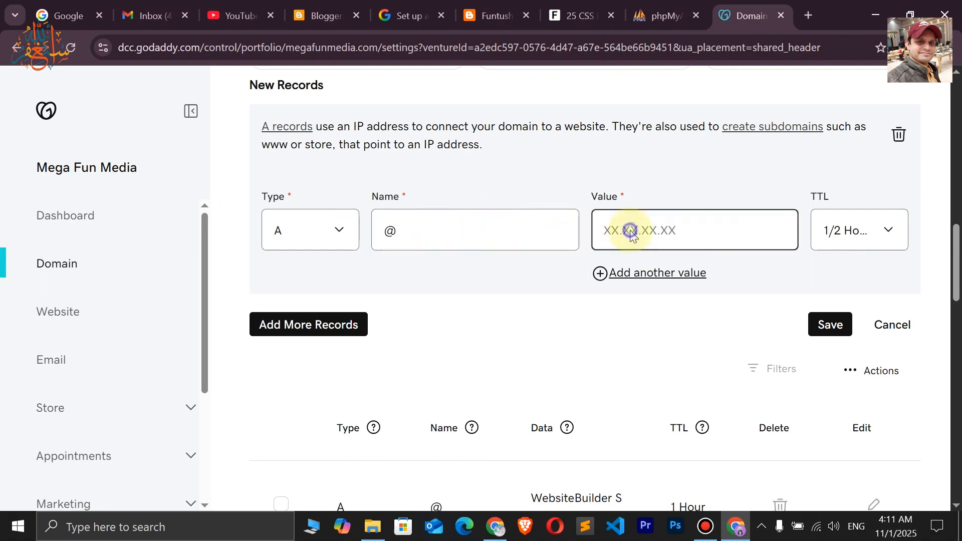
right_click(632, 234)
click(664, 338)
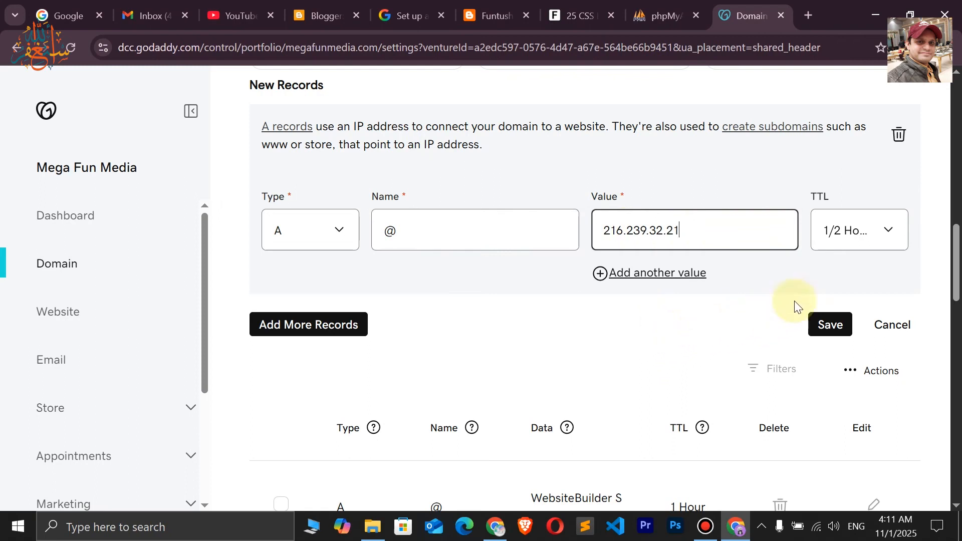
click(836, 331)
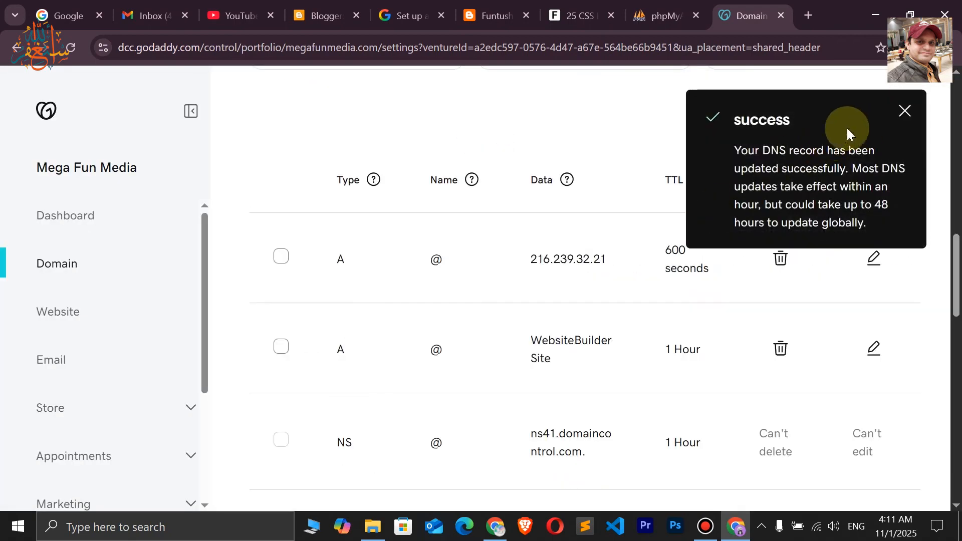
click(907, 111)
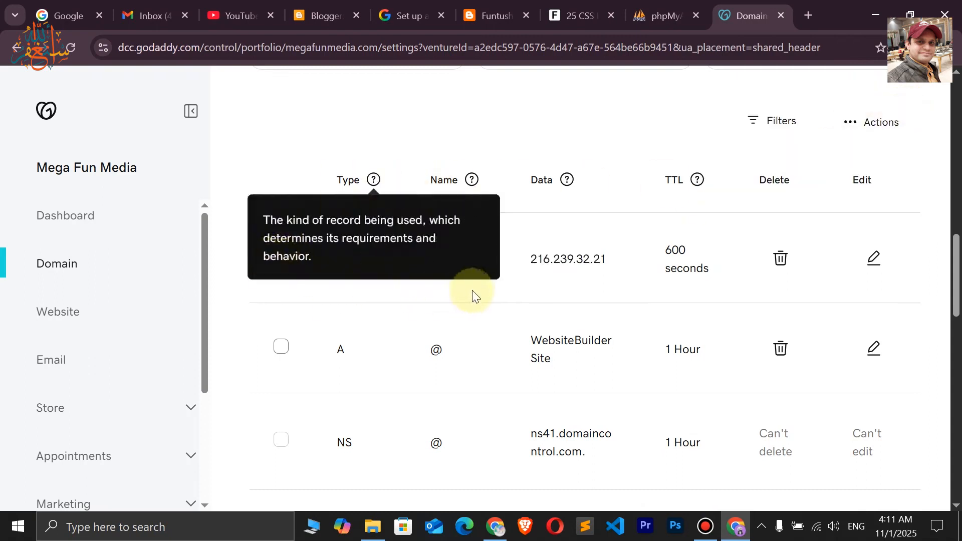
Start another new DNS record for the domain, with type A and the name @
scroll(473, 291, up, 10)
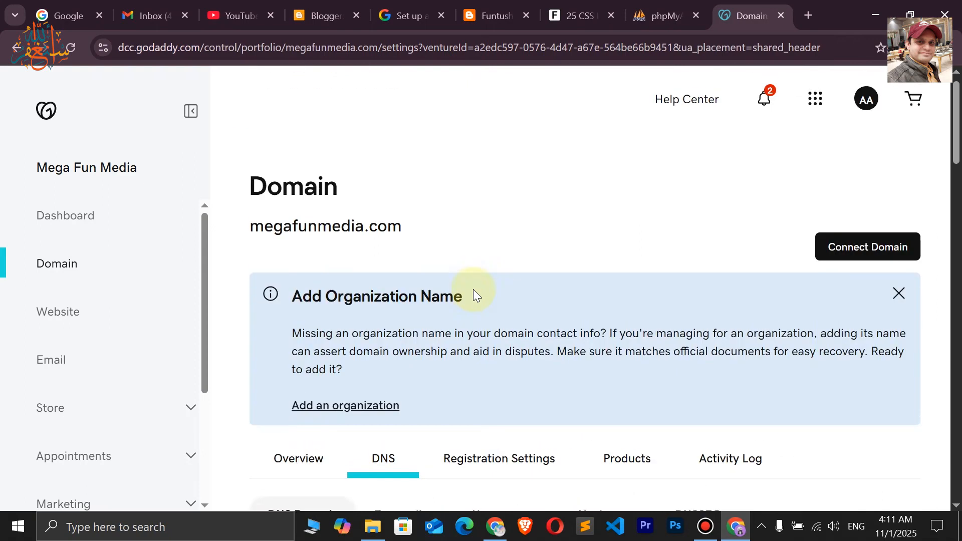
scroll(473, 290, down, 8)
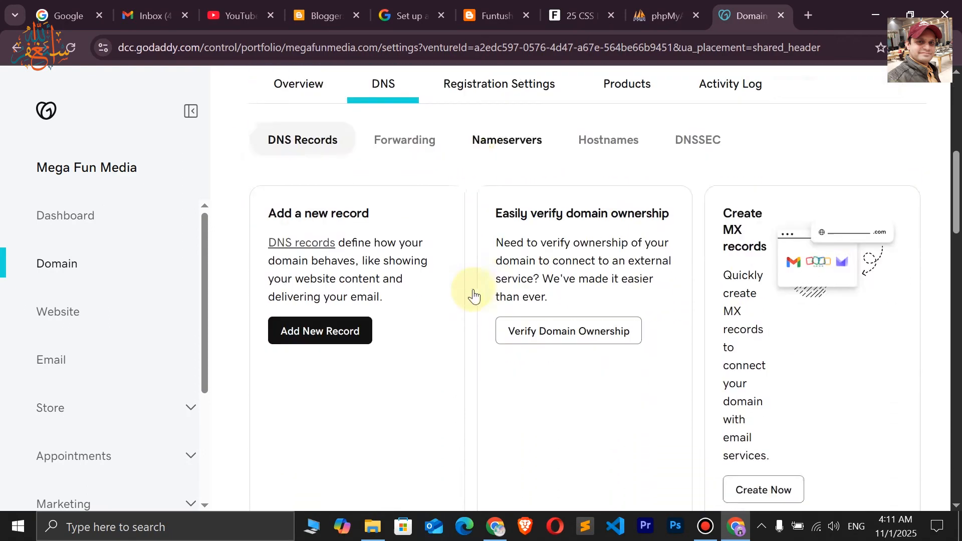
scroll(473, 290, down, 1)
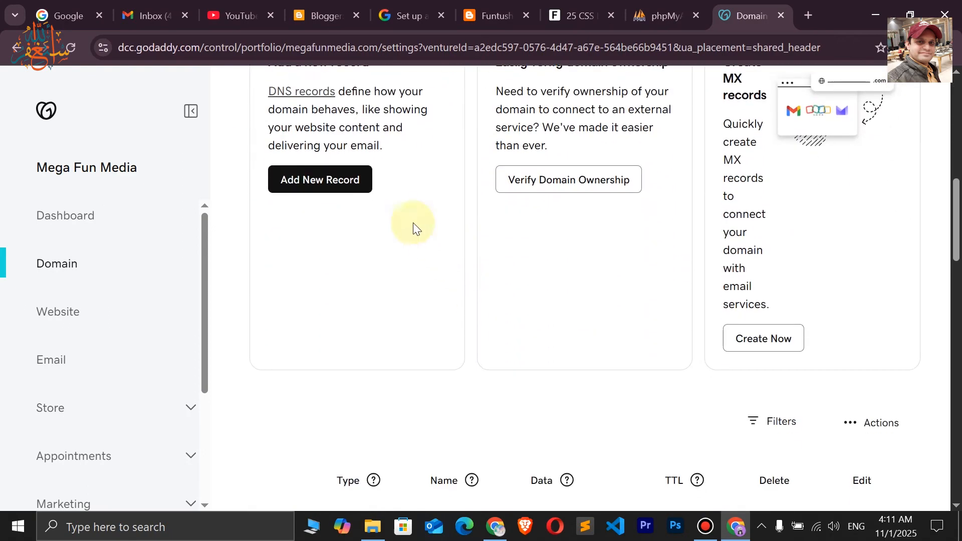
click(333, 183)
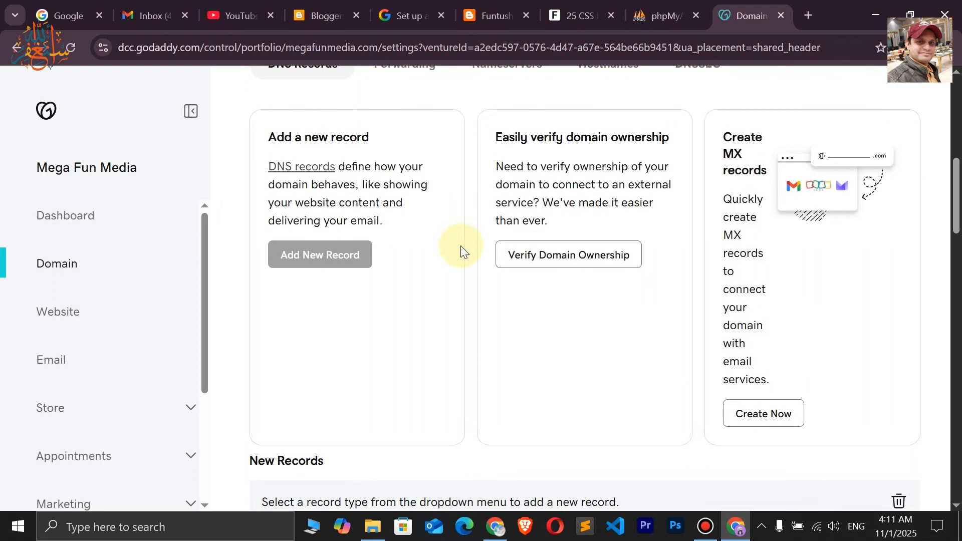
scroll(460, 246, down, 6)
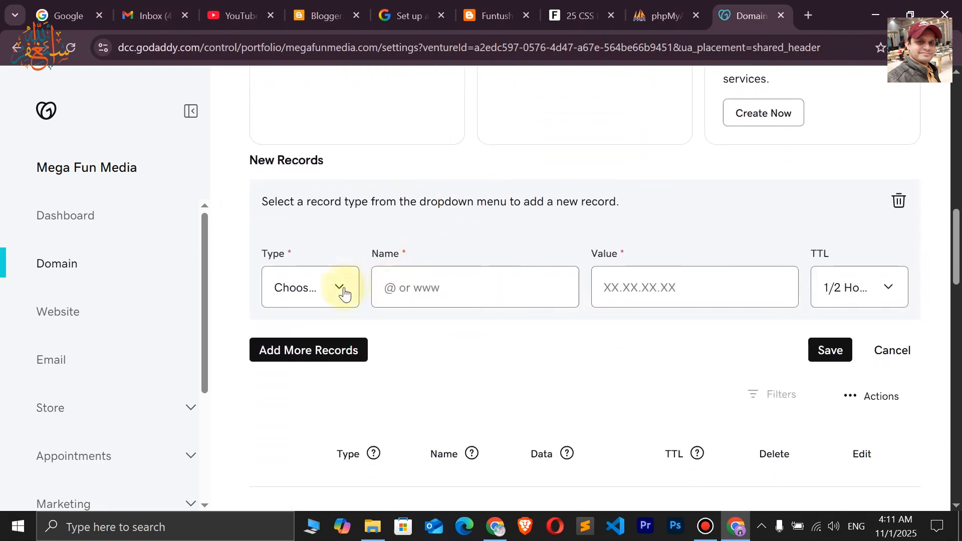
click(343, 291)
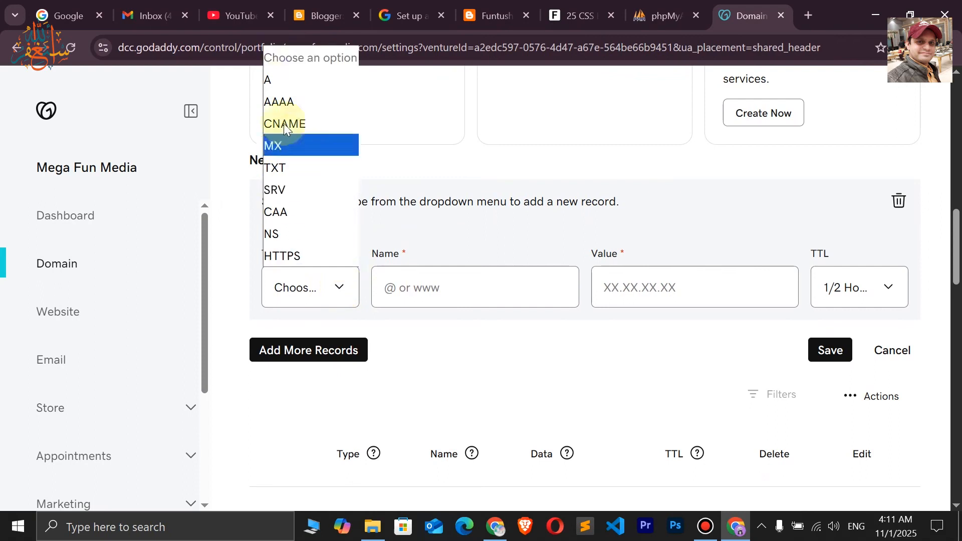
click(277, 81)
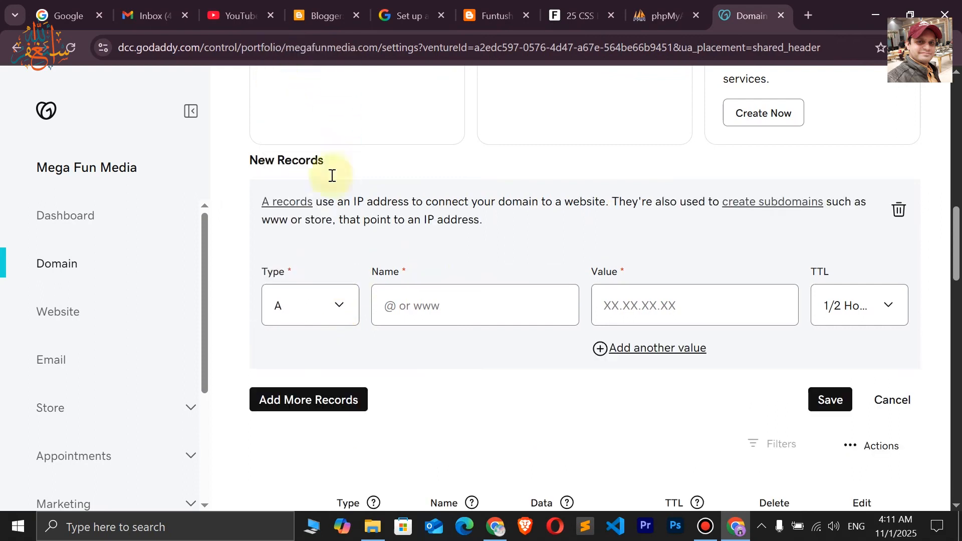
click(416, 310)
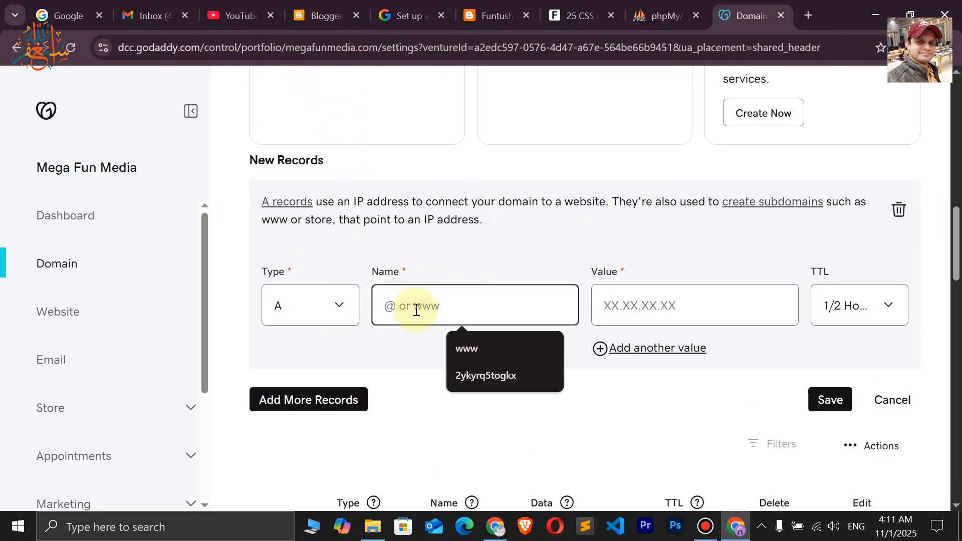
text(@)
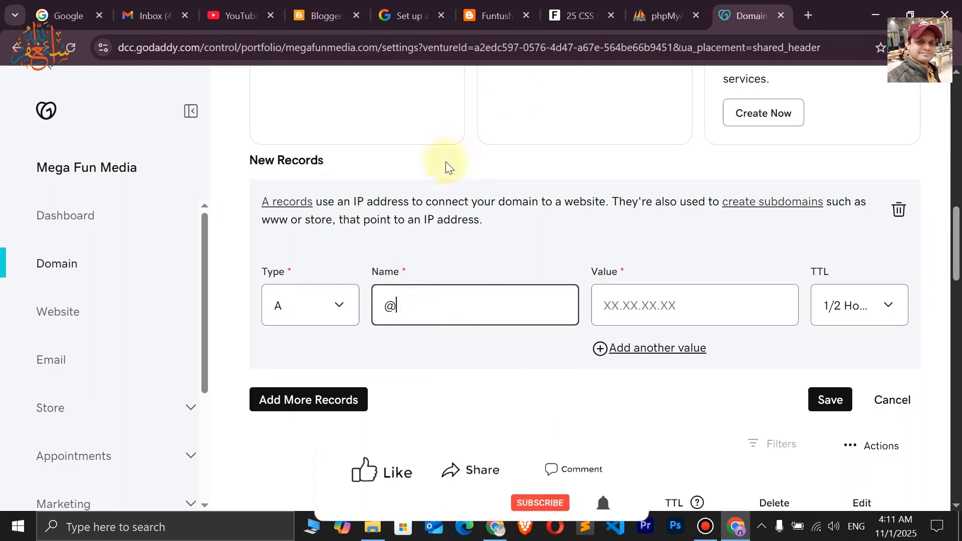
Switch to the Blogger Help page and copy the second Google A-record address, 216.239.34.21
click(397, 16)
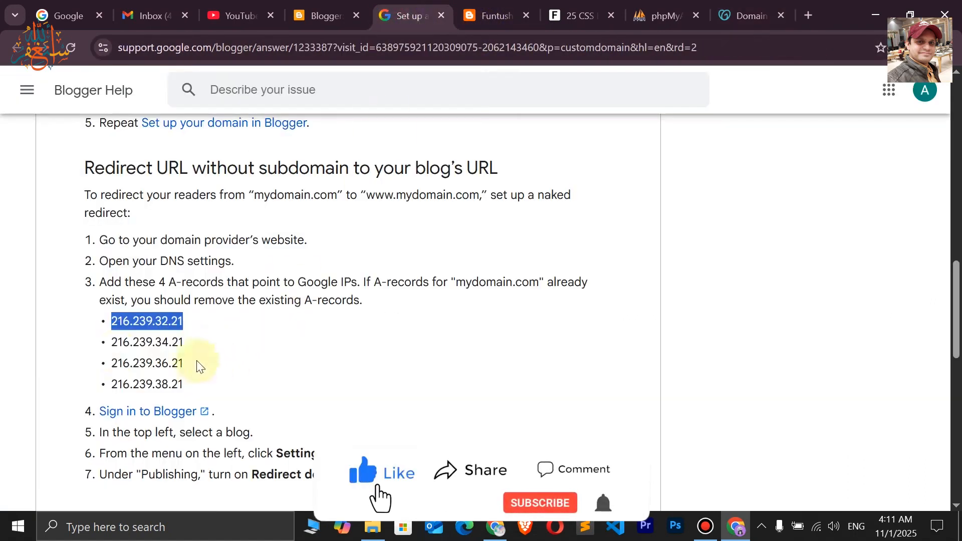
drag(112, 345, 167, 343)
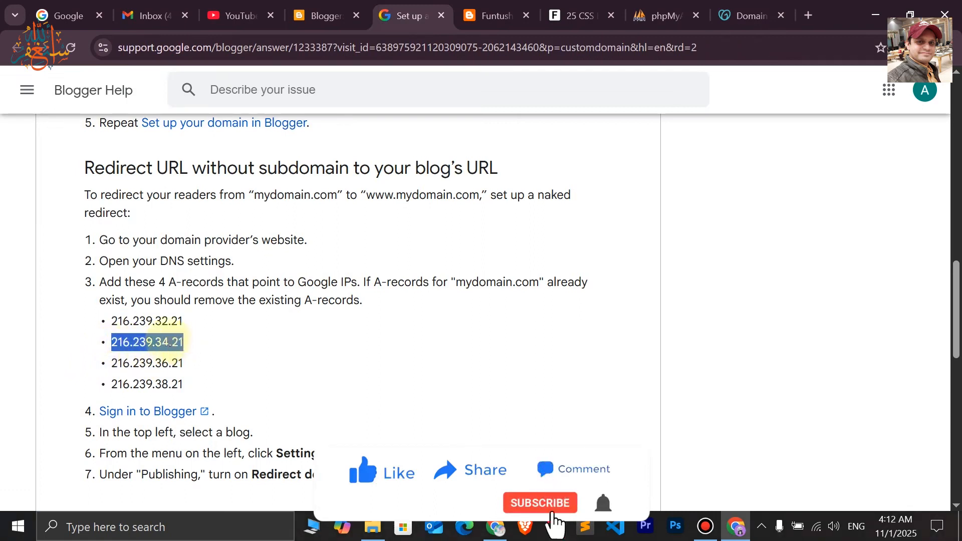
right_click(172, 340)
click(205, 182)
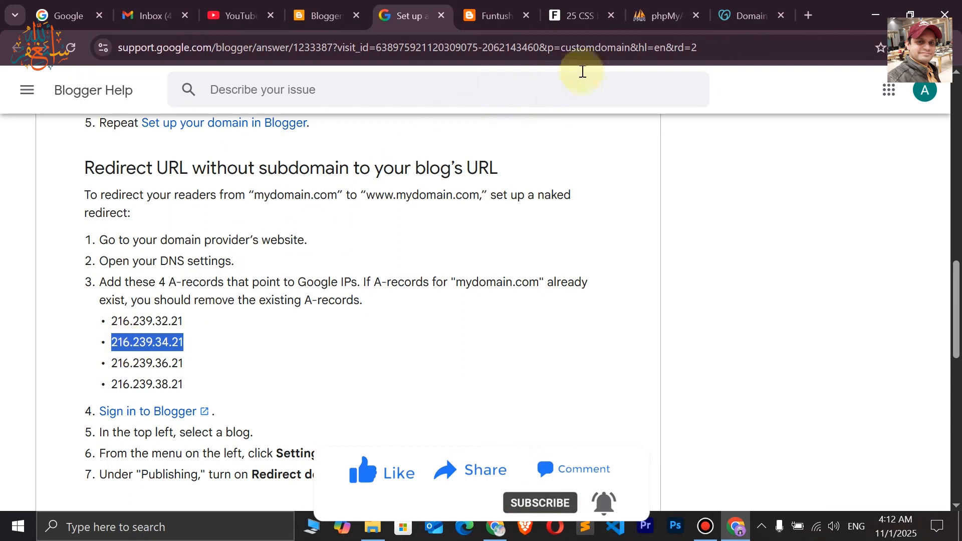
Switch to GoDaddy, paste 216.239.34.21 as the new A record's value, save the record and dismiss the notification
click(727, 16)
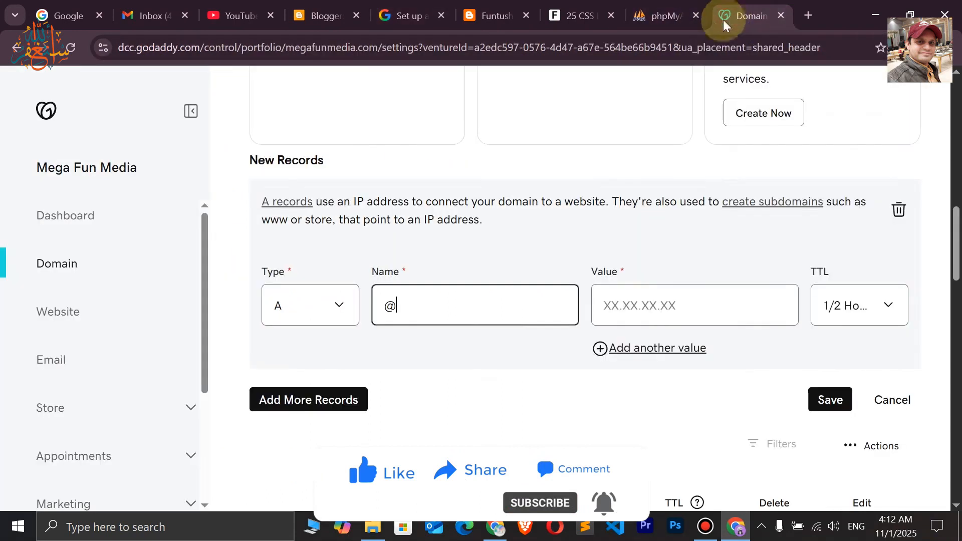
click(643, 306)
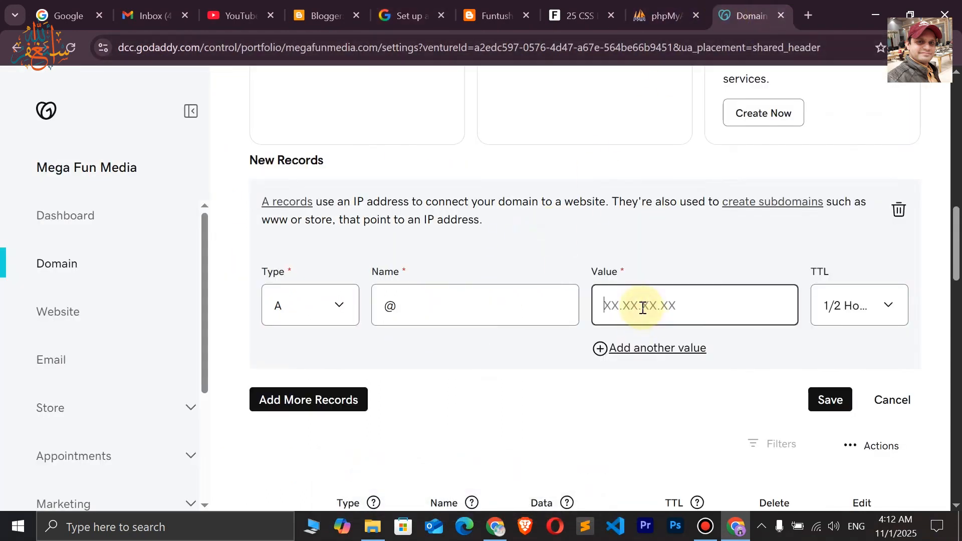
key(ctrl+v)
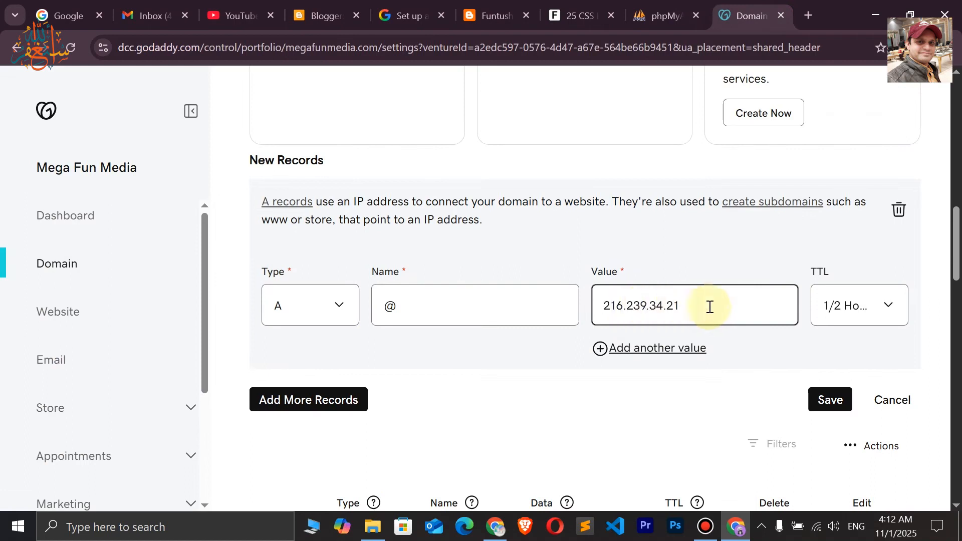
click(823, 407)
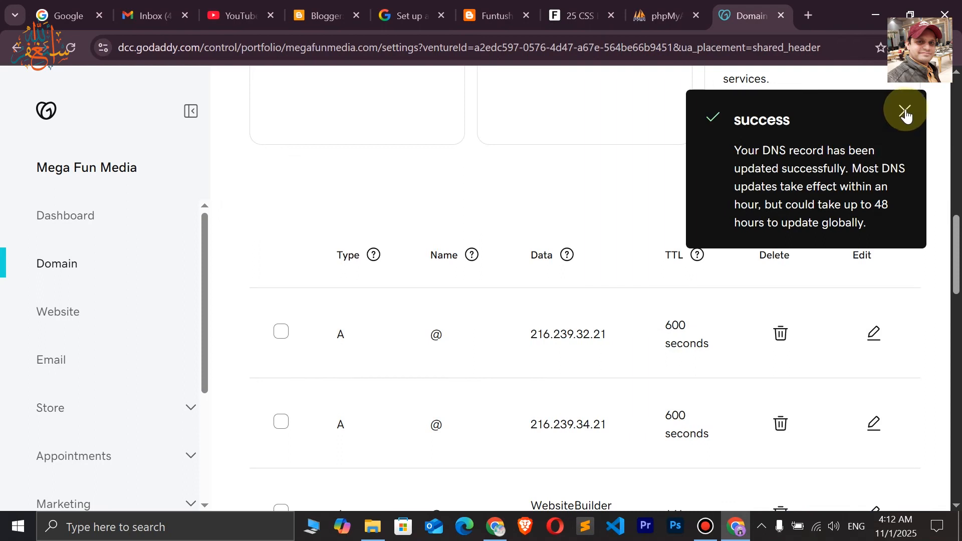
click(906, 114)
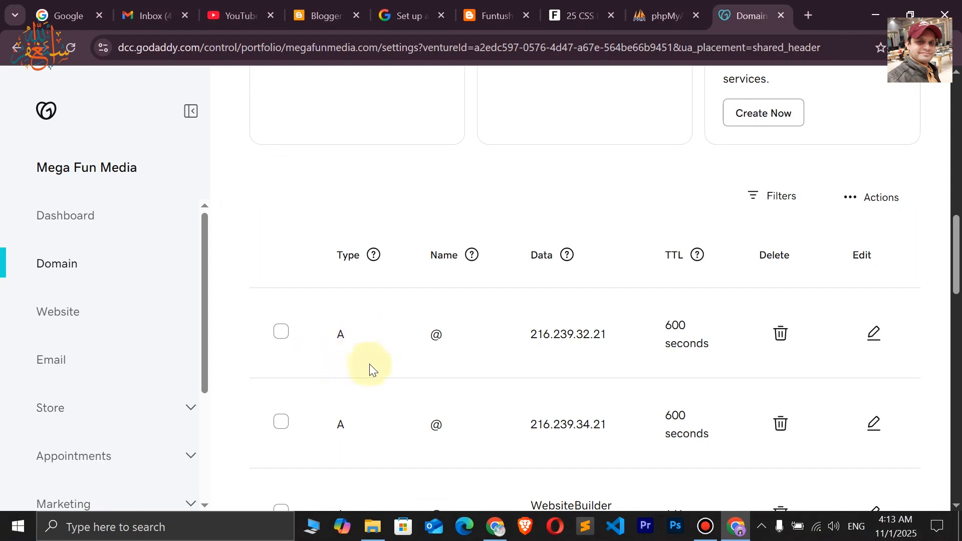
Start a third new DNS record for the domain, with type A and the name @
scroll(371, 369, down, 2)
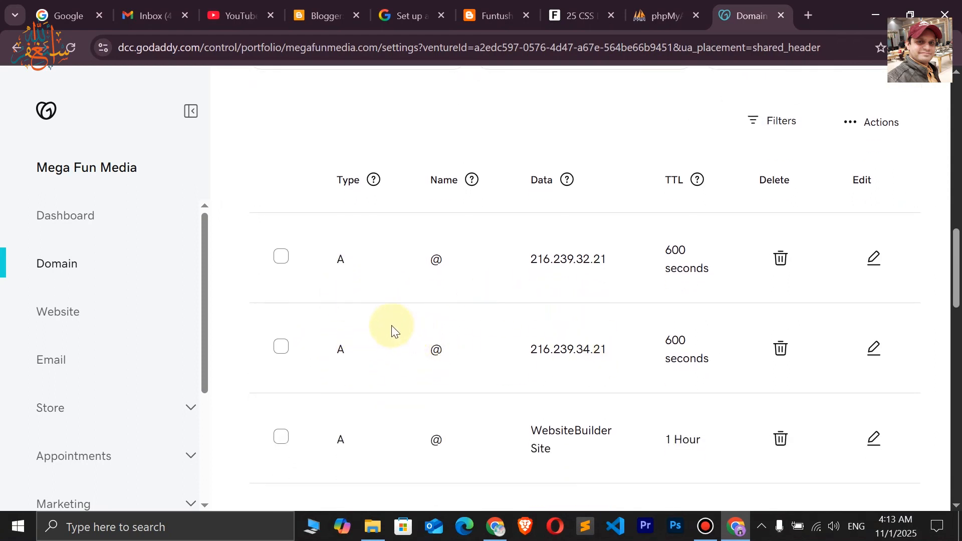
scroll(392, 326, up, 6)
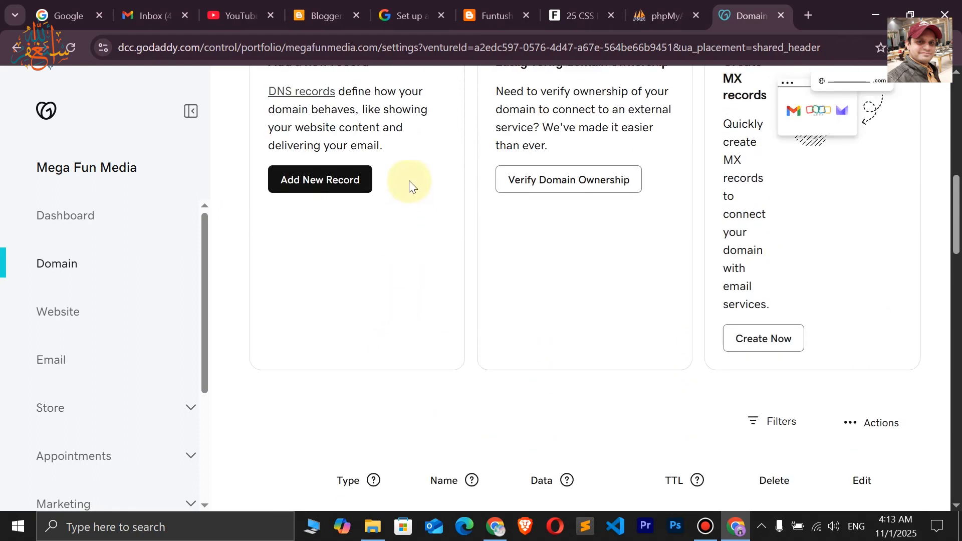
click(307, 183)
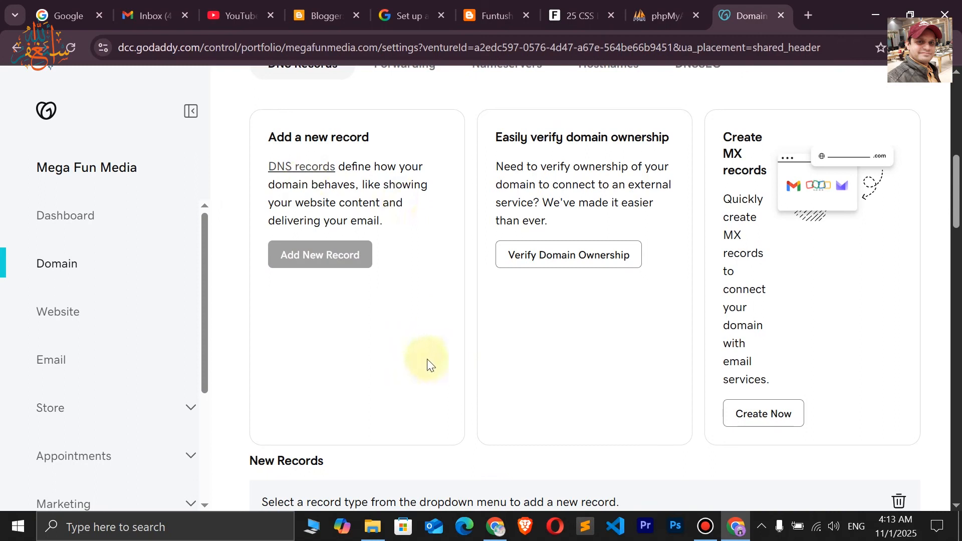
scroll(426, 359, down, 7)
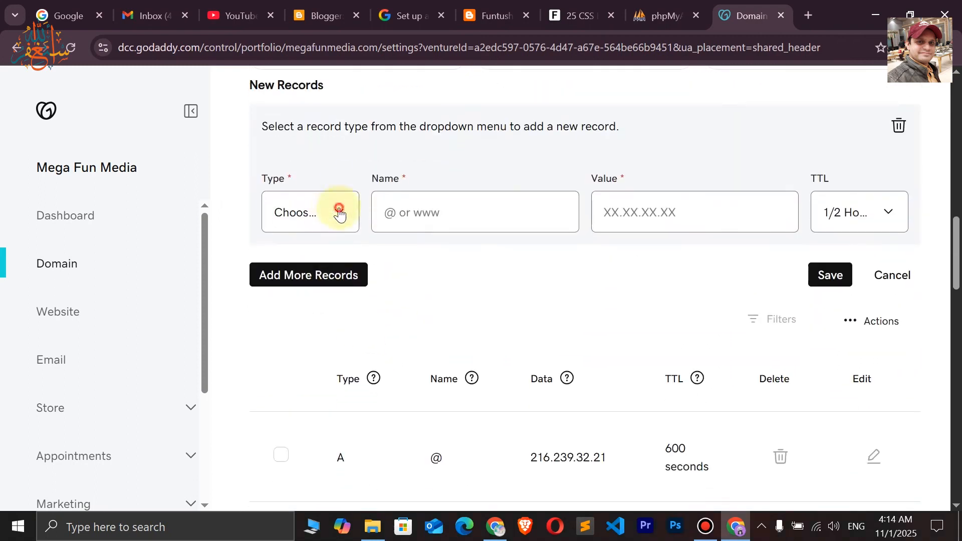
click(339, 213)
click(286, 268)
click(413, 232)
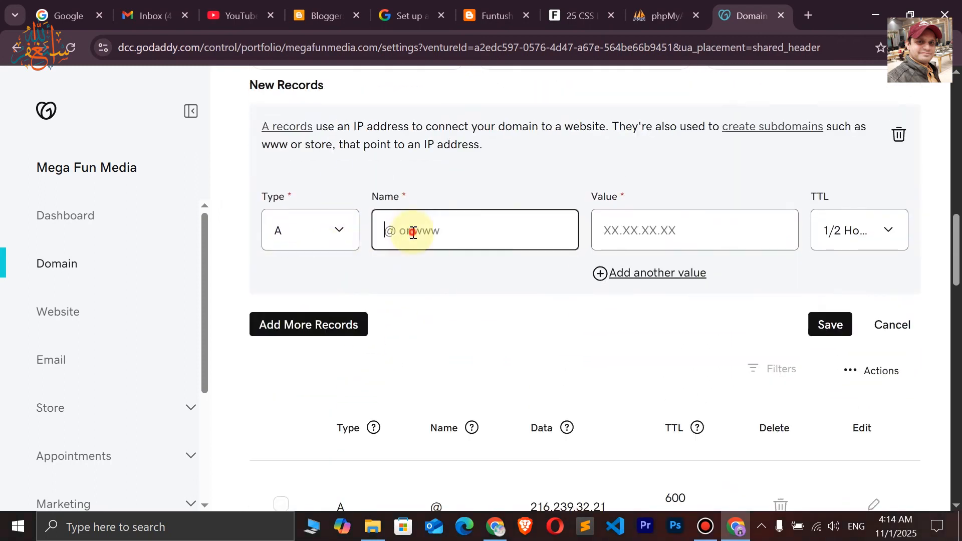
text(@)
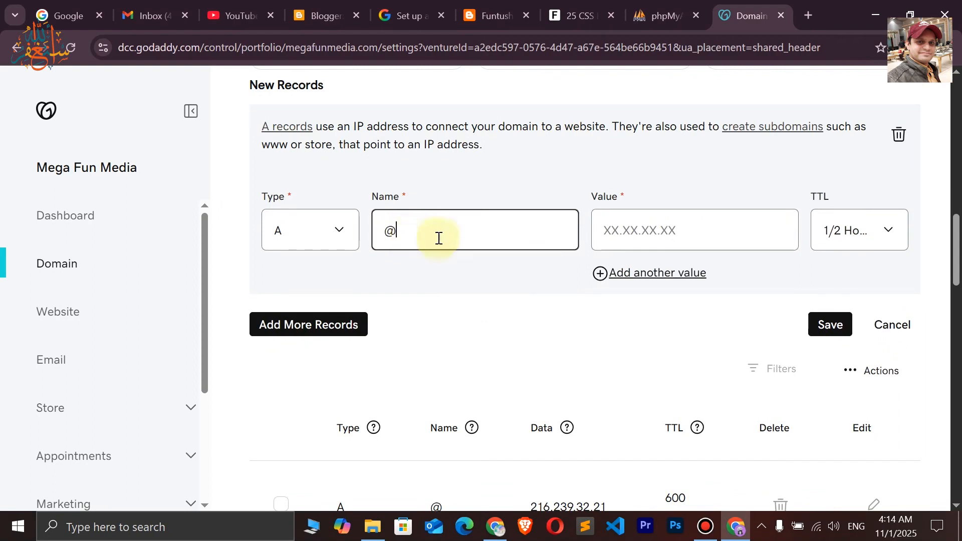
click(643, 233)
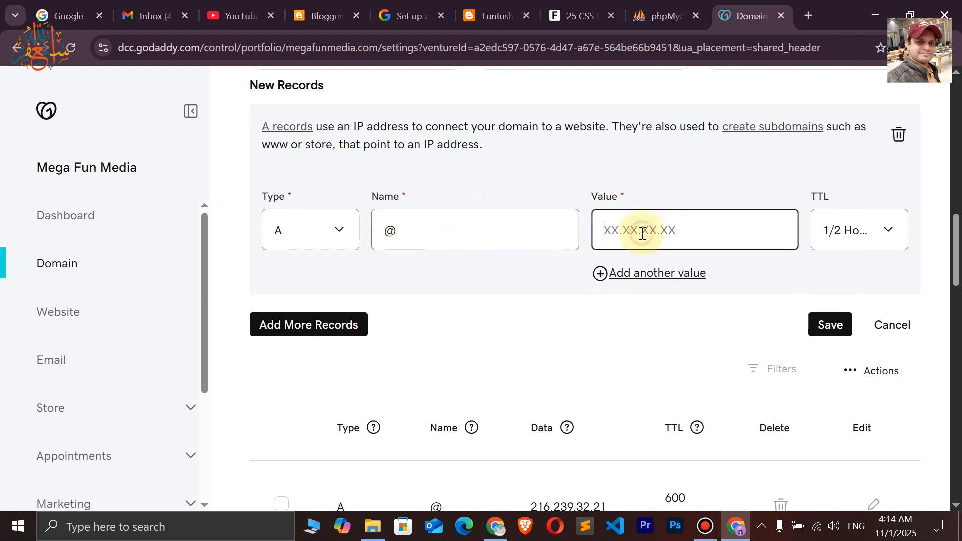
Switch to the Blogger Help page and copy the third Google A-record address, 216.239.36.21
click(398, 19)
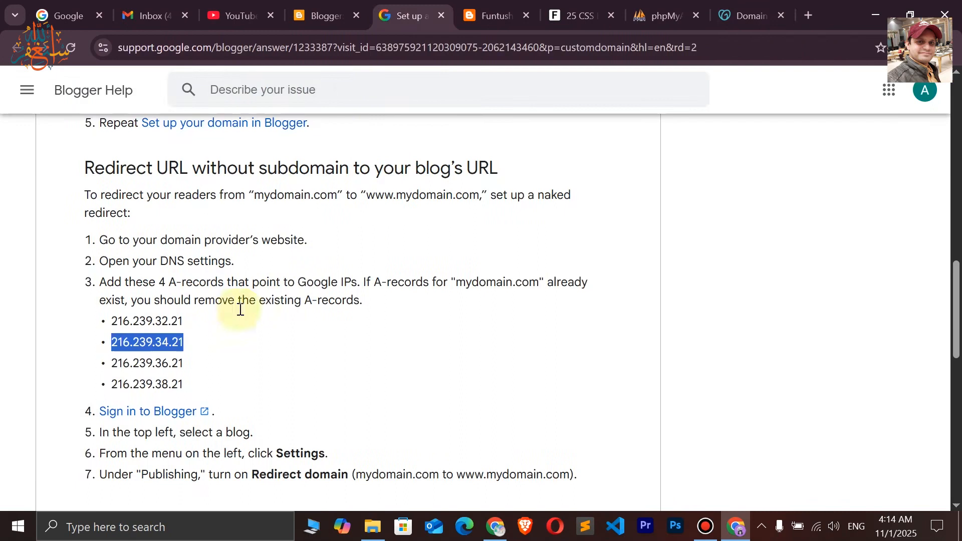
drag(115, 364, 170, 368)
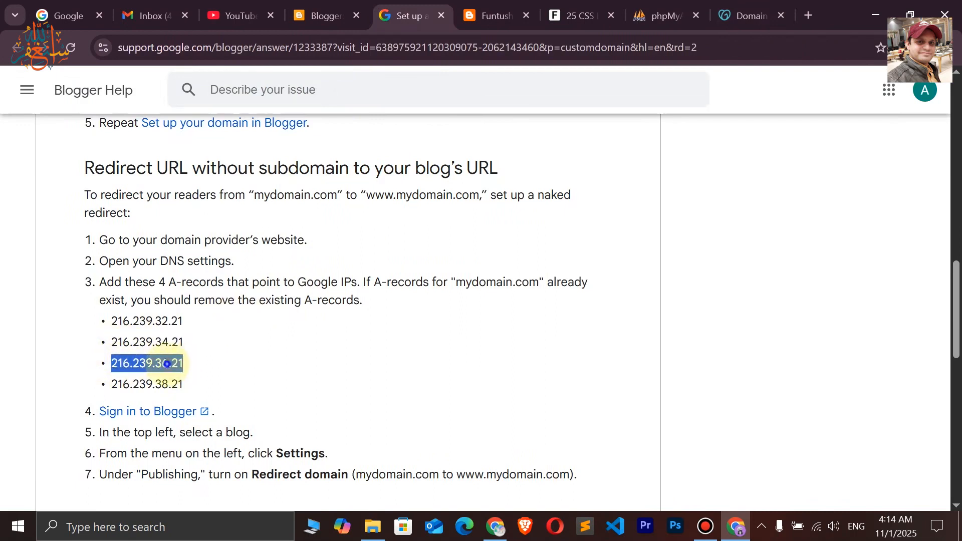
right_click(167, 365)
click(212, 210)
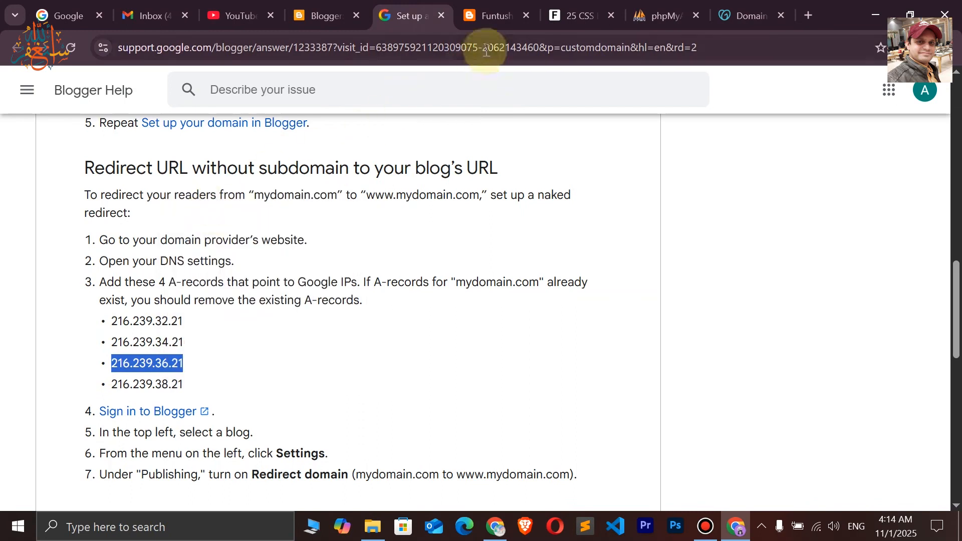
Switch back to GoDaddy, paste 216.239.36.21 as the A record's value and save the record
click(732, 16)
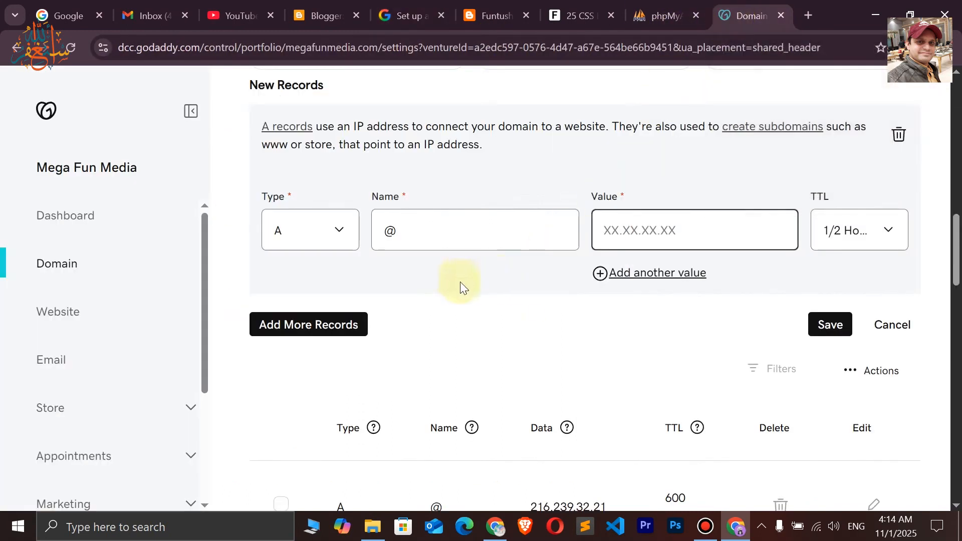
click(619, 229)
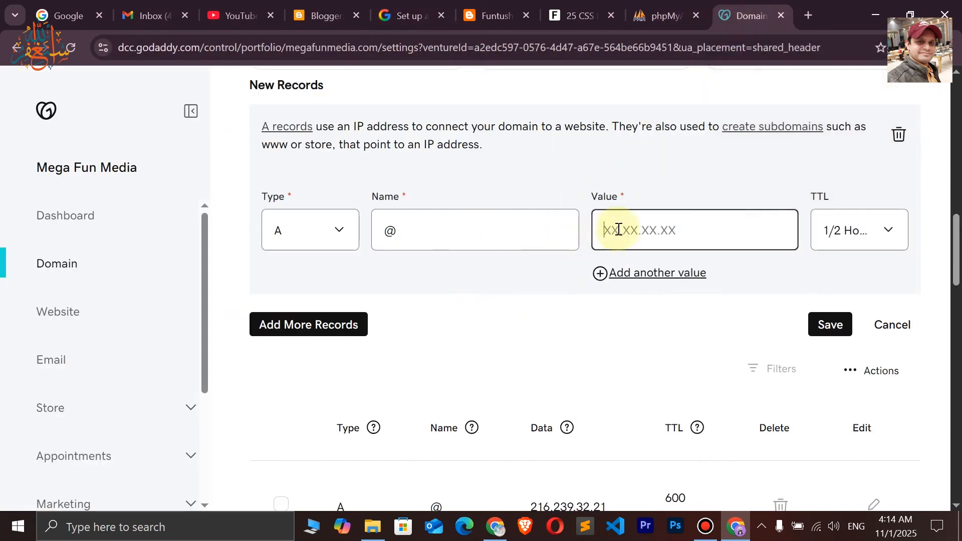
right_click(618, 229)
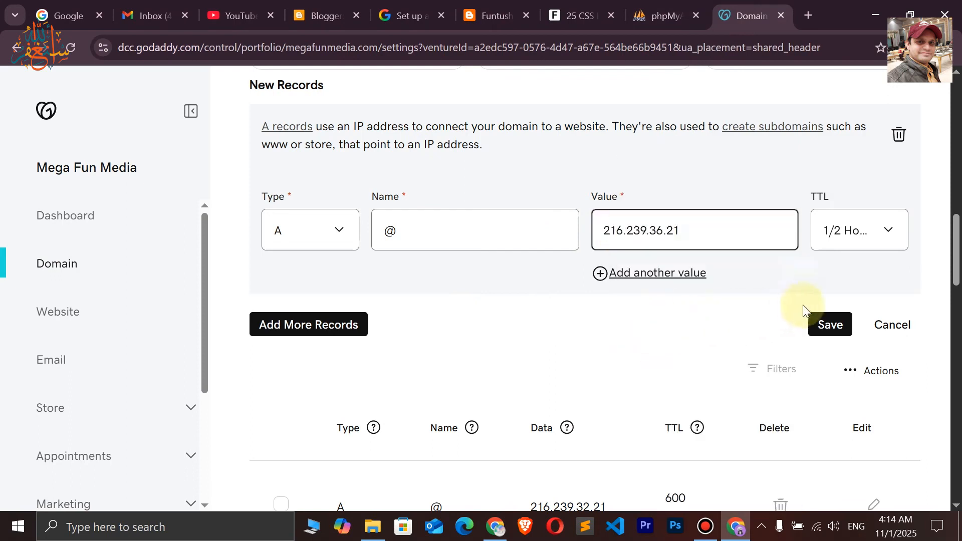
click(827, 325)
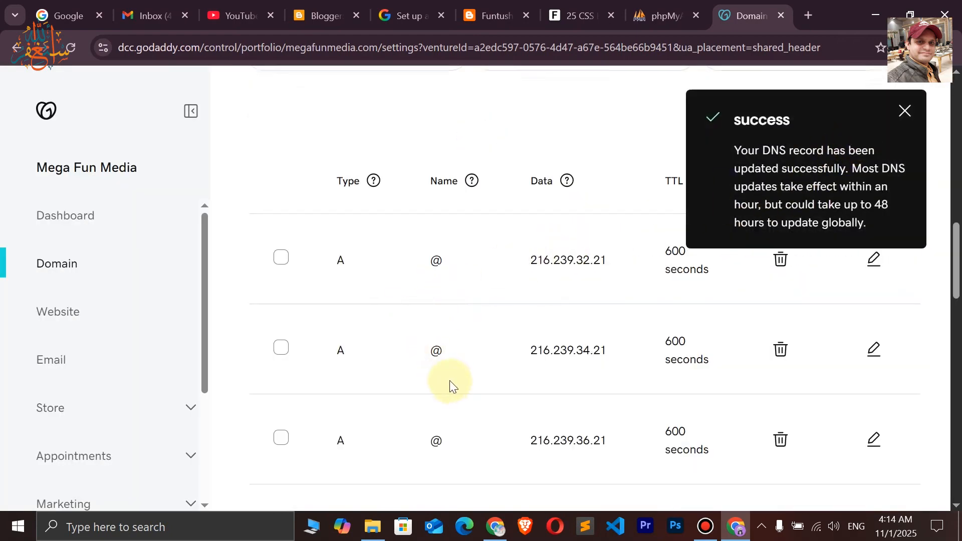
Start a fourth new DNS record for the domain, with type A and the name @
scroll(449, 380, up, 6)
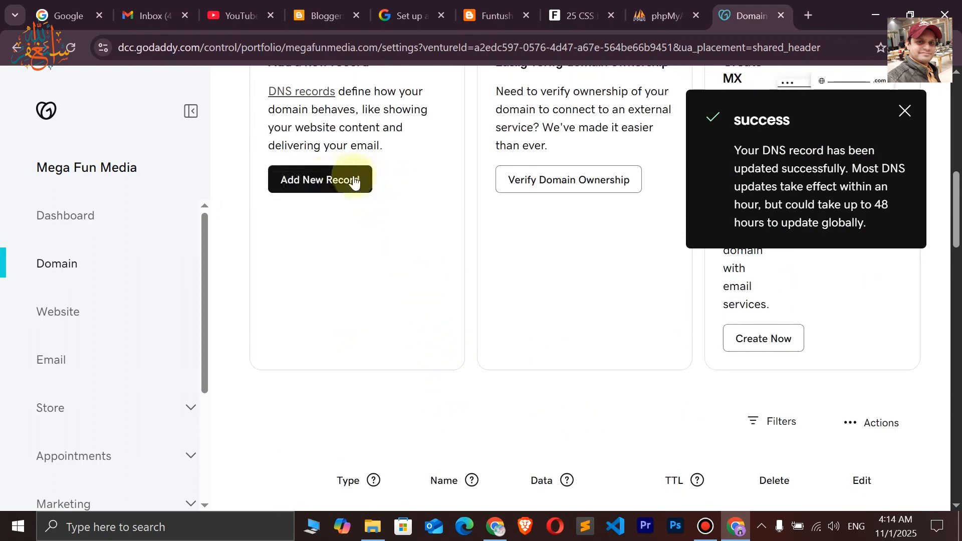
click(326, 181)
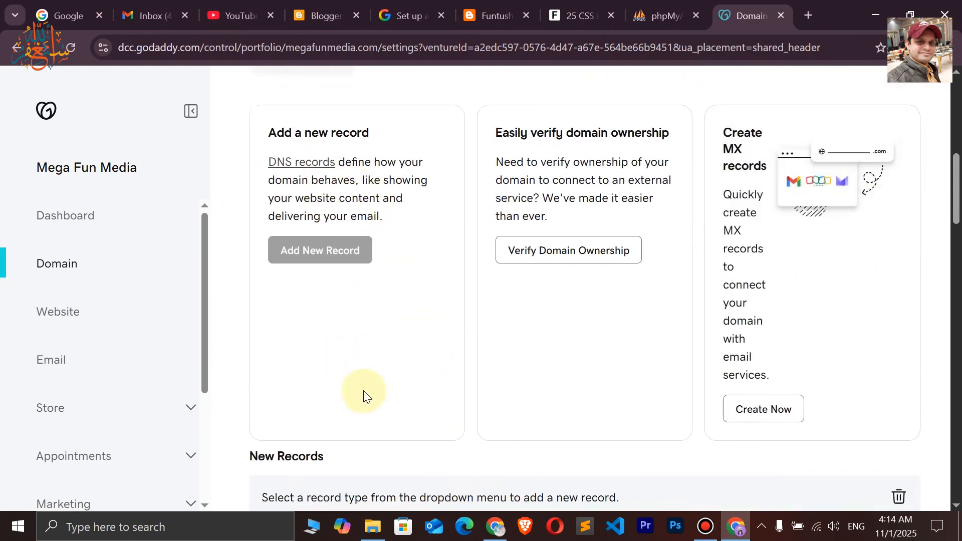
scroll(363, 390, down, 5)
click(340, 289)
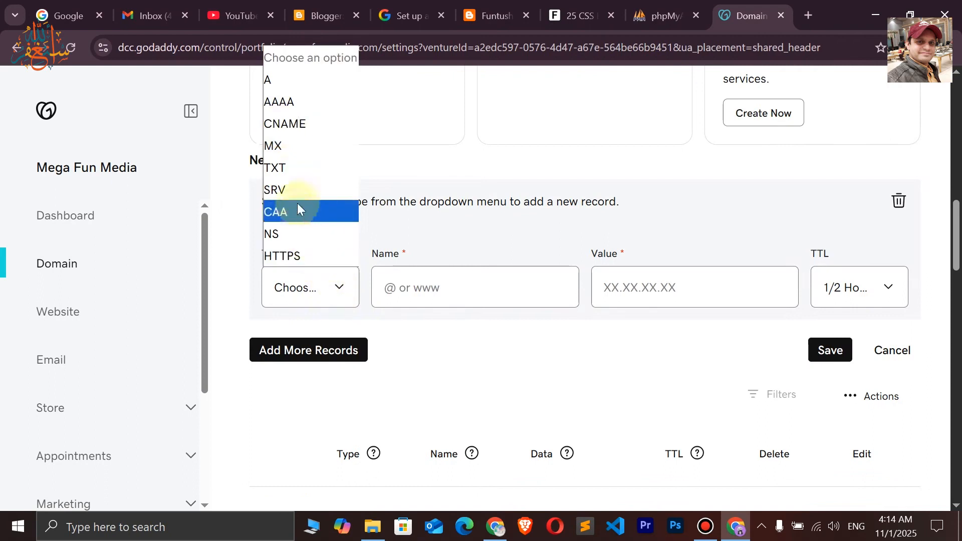
click(275, 78)
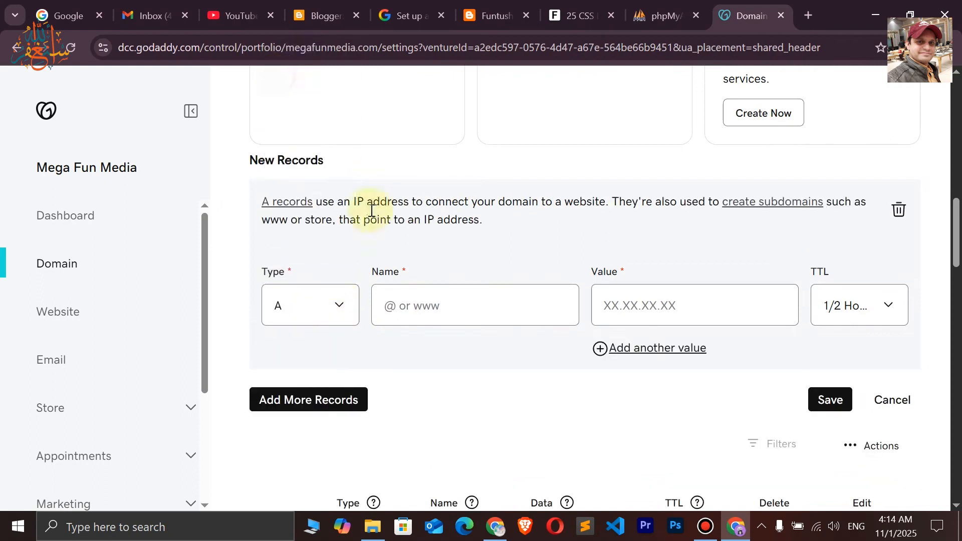
click(418, 308)
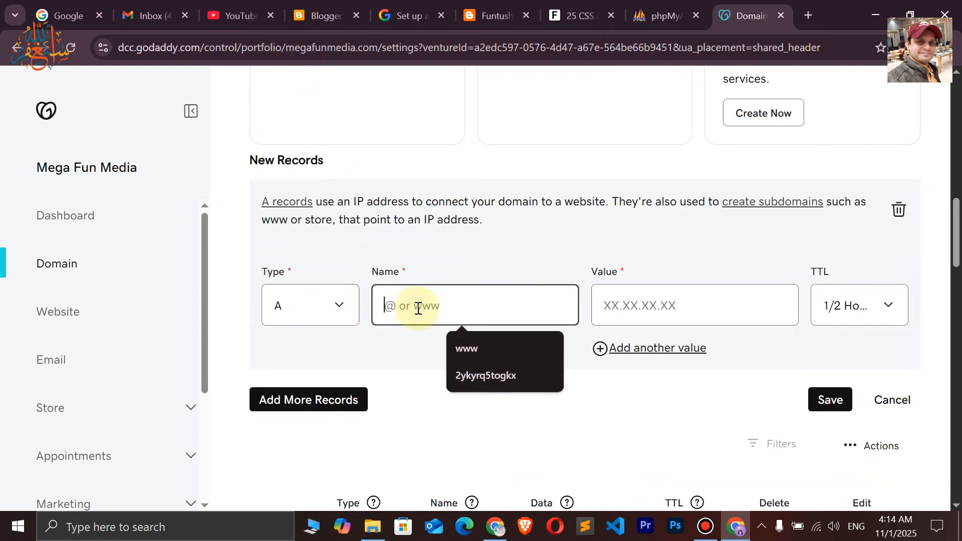
text(@)
click(647, 306)
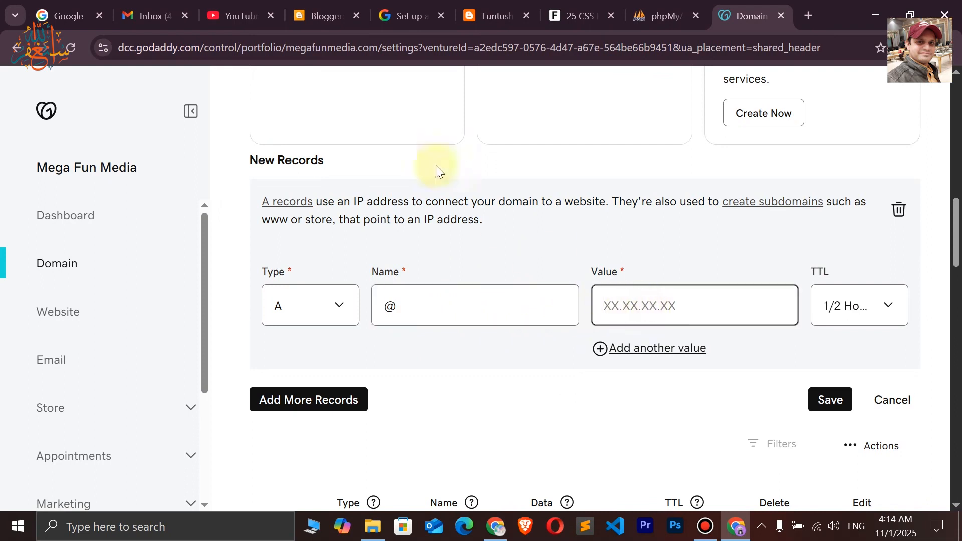
Switch to the Blogger Help page and copy the fourth Google A-record address, 216.239.38.21
click(390, 16)
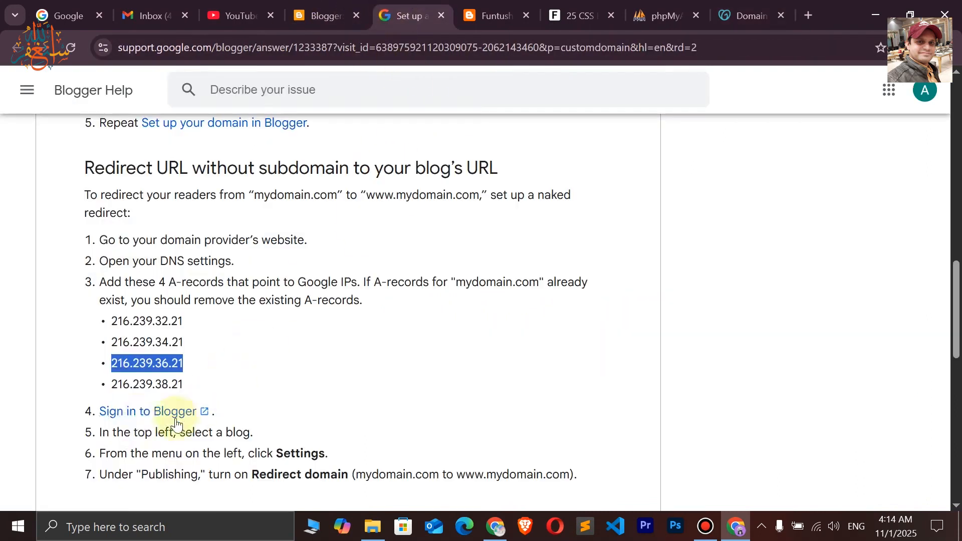
drag(113, 384, 179, 385)
right_click(166, 384)
click(196, 227)
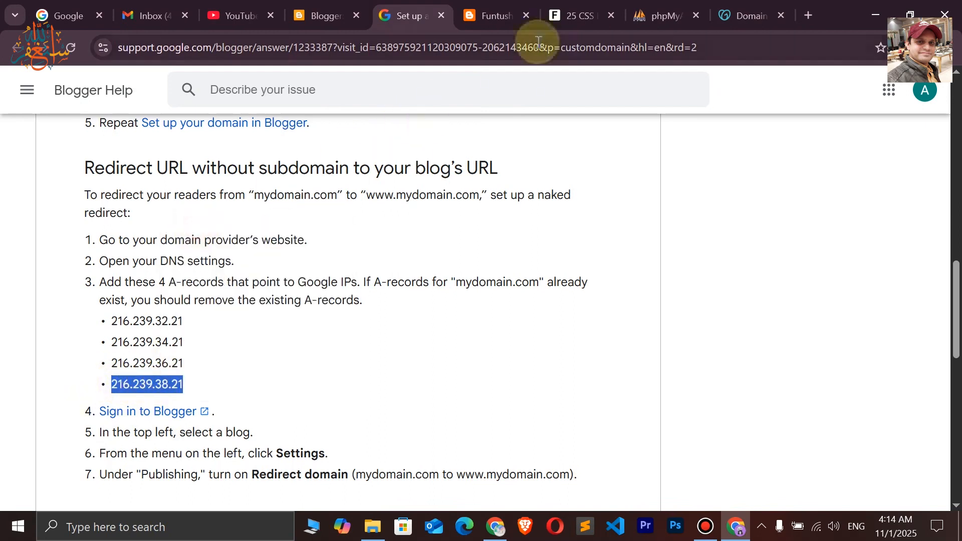
Switch to GoDaddy, paste 216.239.38.21 as the new A record's value, save the record and dismiss the notification
click(726, 12)
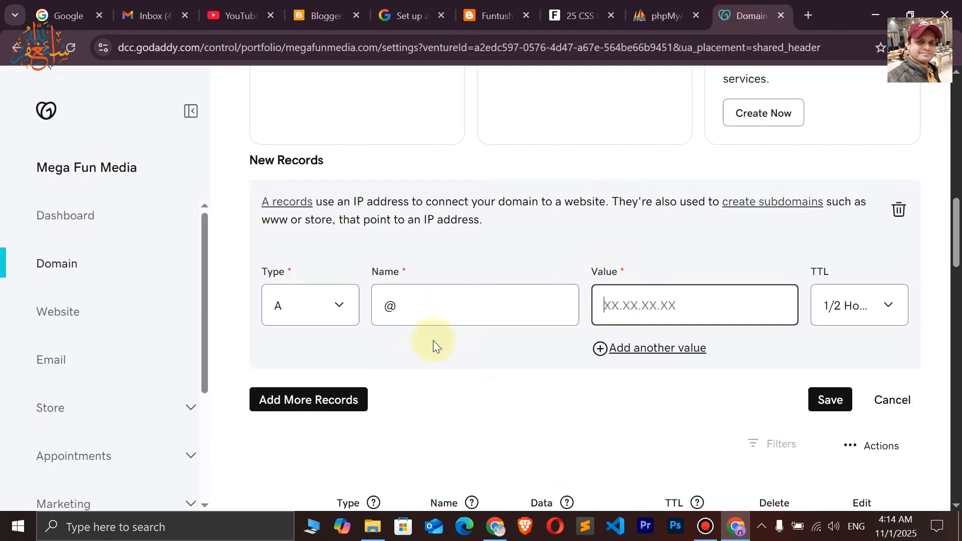
right_click(624, 306)
click(646, 336)
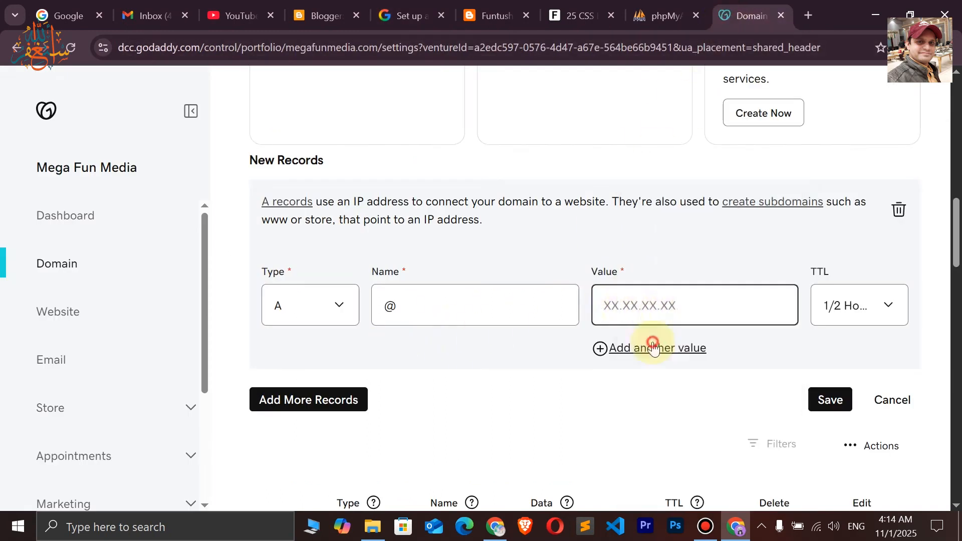
click(830, 400)
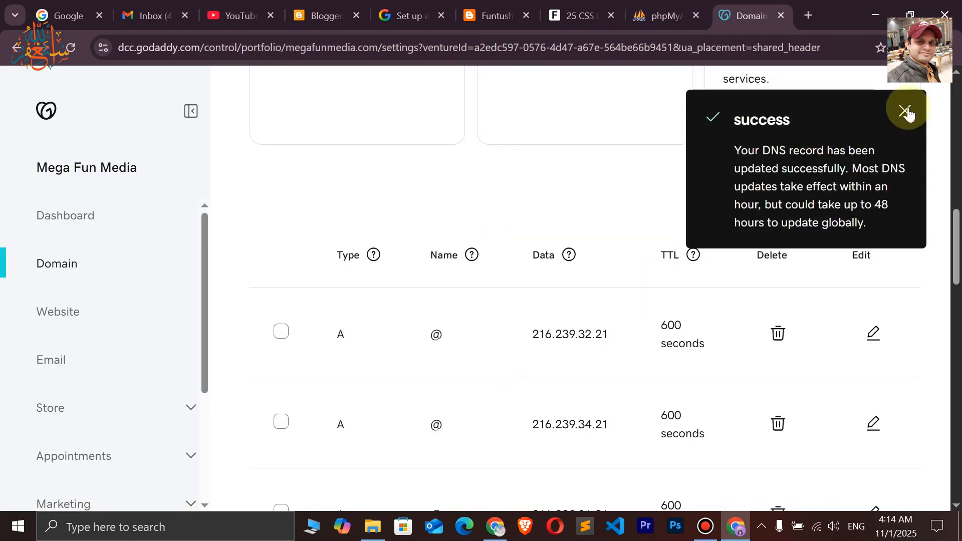
click(907, 112)
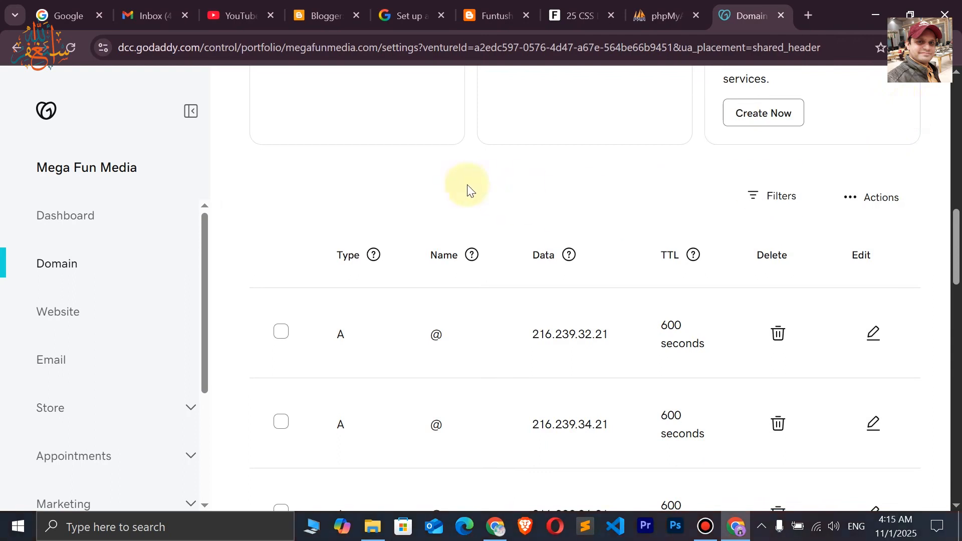
Review the remaining Blogger Help instructions, close that page and switch to the custom domain dialog in Blogger's settings
click(407, 14)
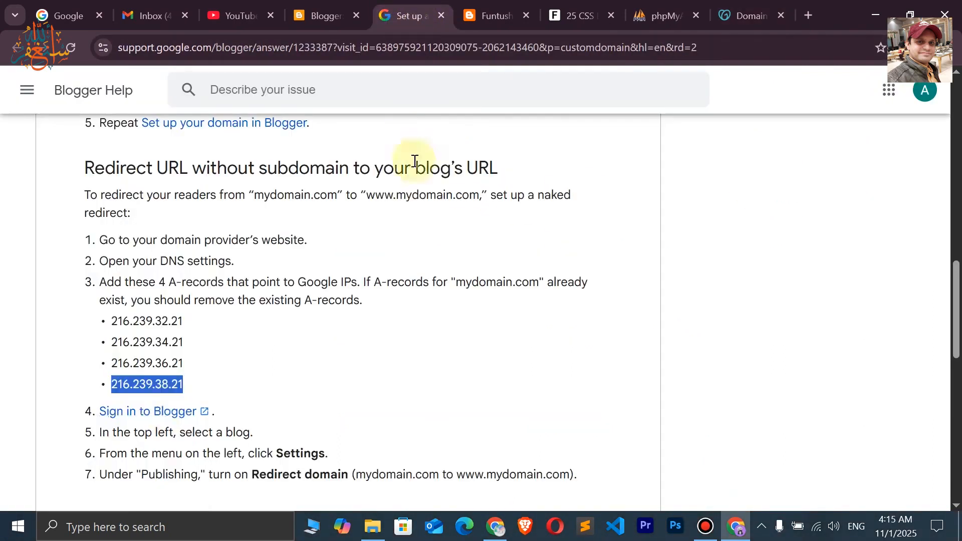
scroll(283, 379, down, 5)
scroll(291, 376, up, 15)
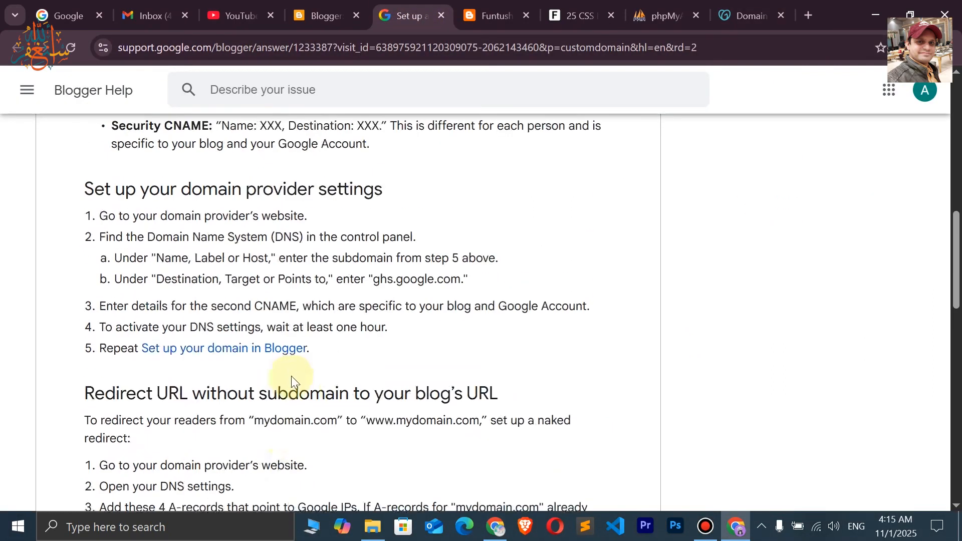
click(440, 19)
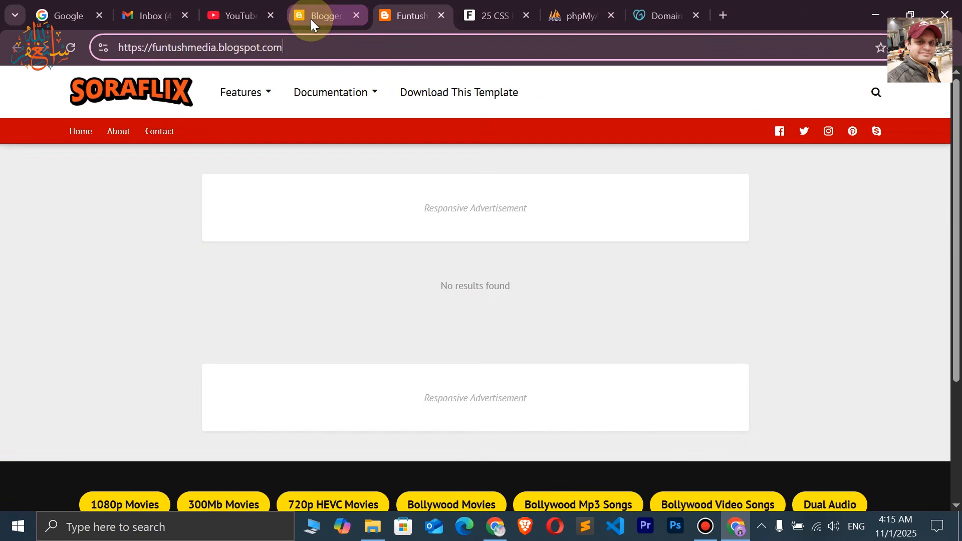
click(312, 15)
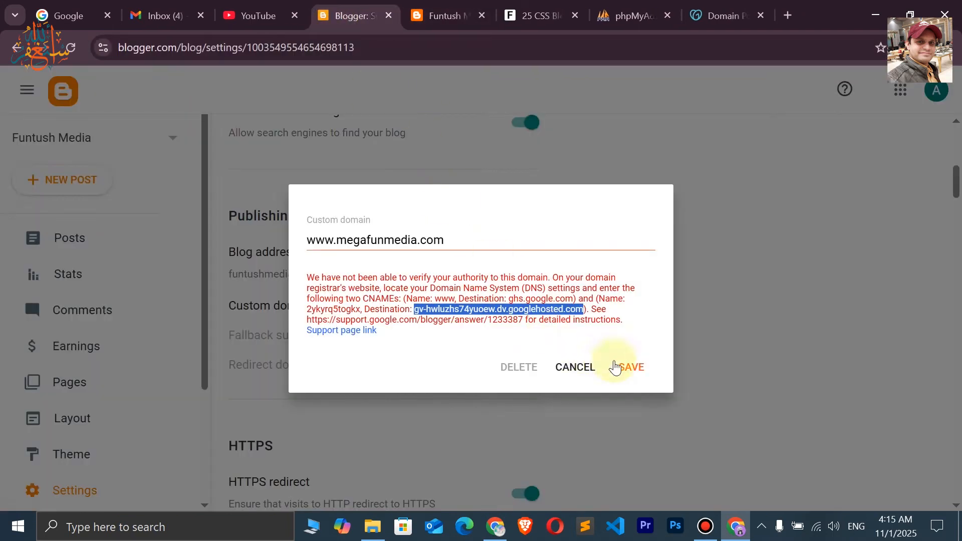
click(633, 369)
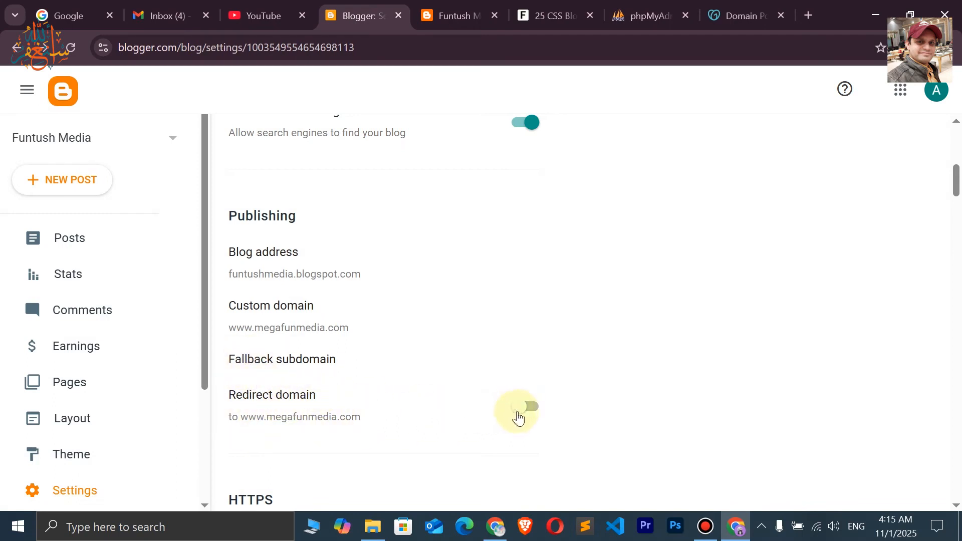
scroll(458, 389, down, 3)
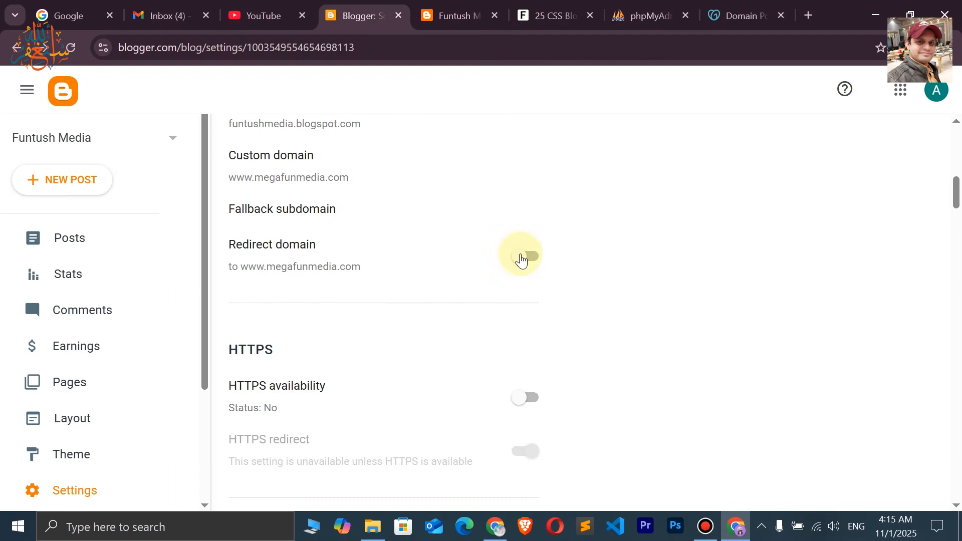
click(521, 258)
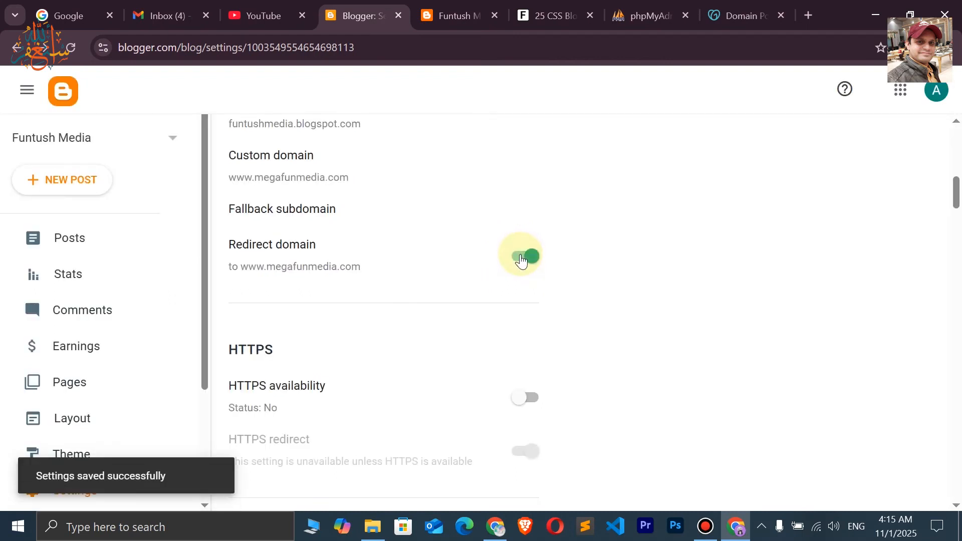
Turn on HTTPS availability for the blog and review the HTTPS and publishing settings
scroll(423, 249, down, 2)
scroll(423, 250, down, 2)
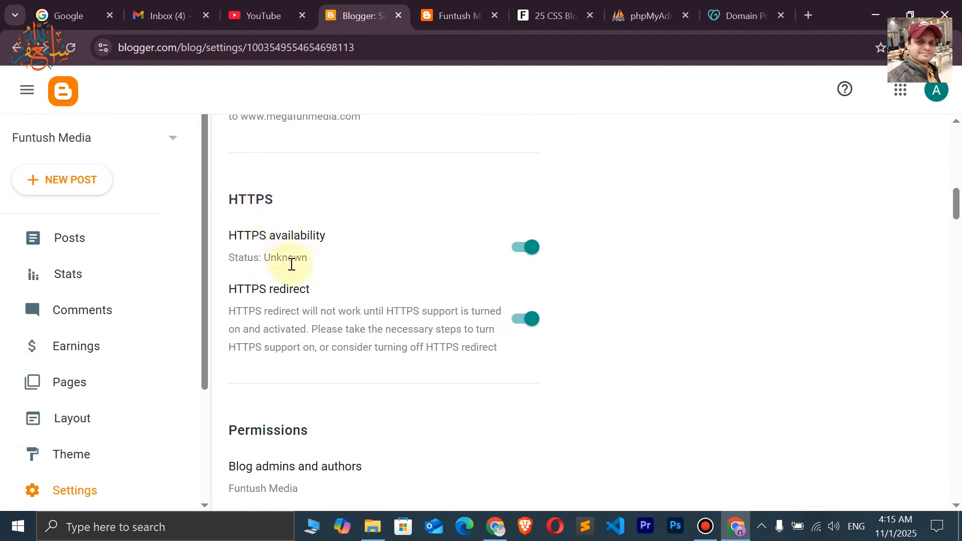
scroll(402, 332, up, 1)
scroll(402, 332, up, 7)
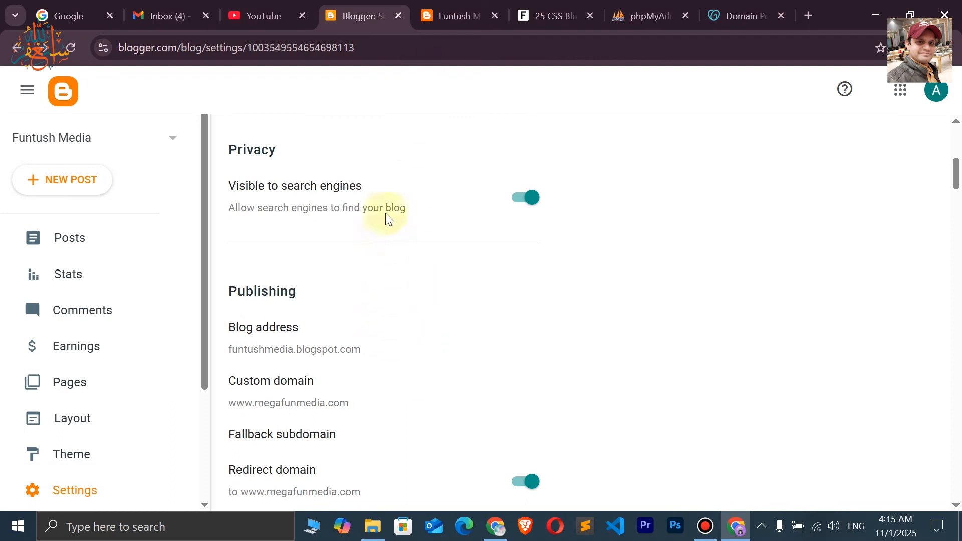
Switch to the open funtushmedia.blogspot.com page and reload it to test the redirect to the custom domain
click(450, 17)
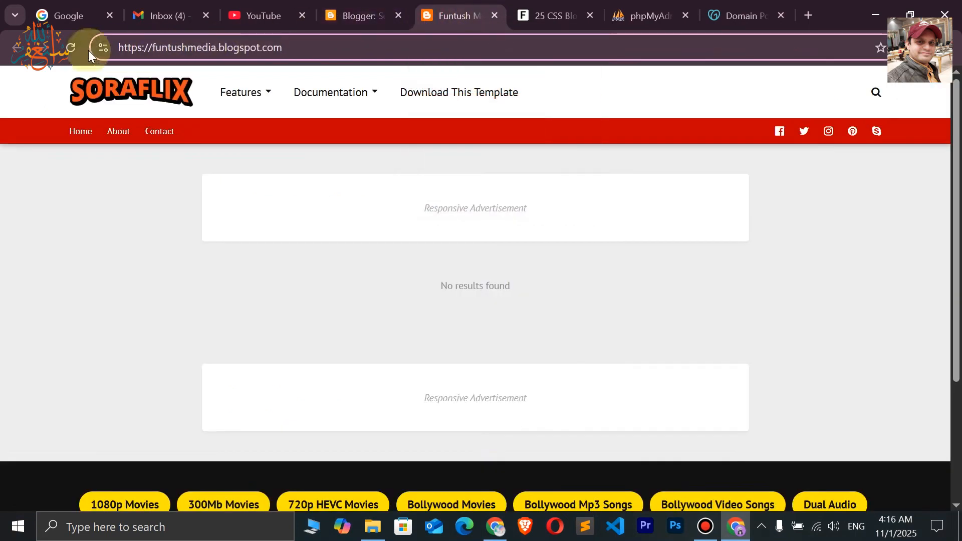
click(66, 50)
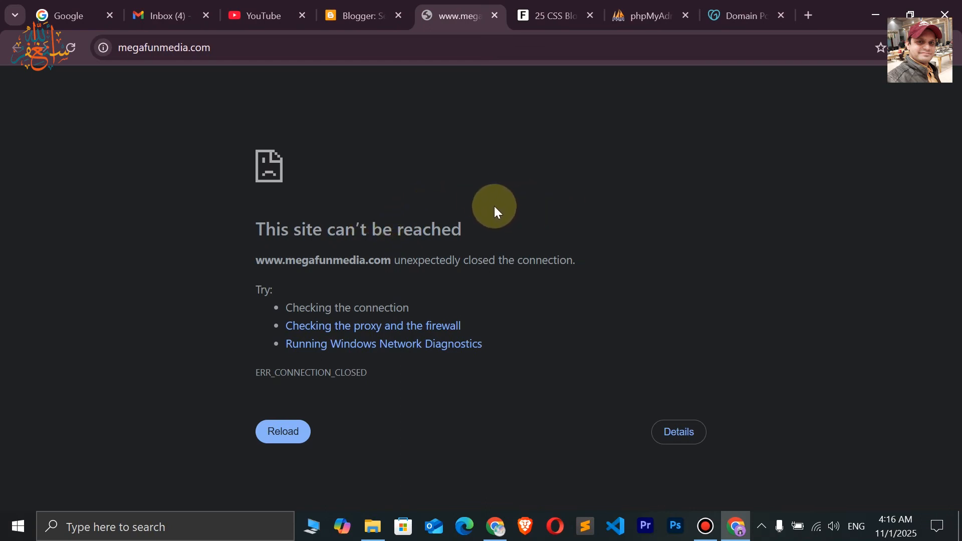
Switch back to the Blogger dashboard, review the publishing settings and open the blog's list of posts
click(336, 15)
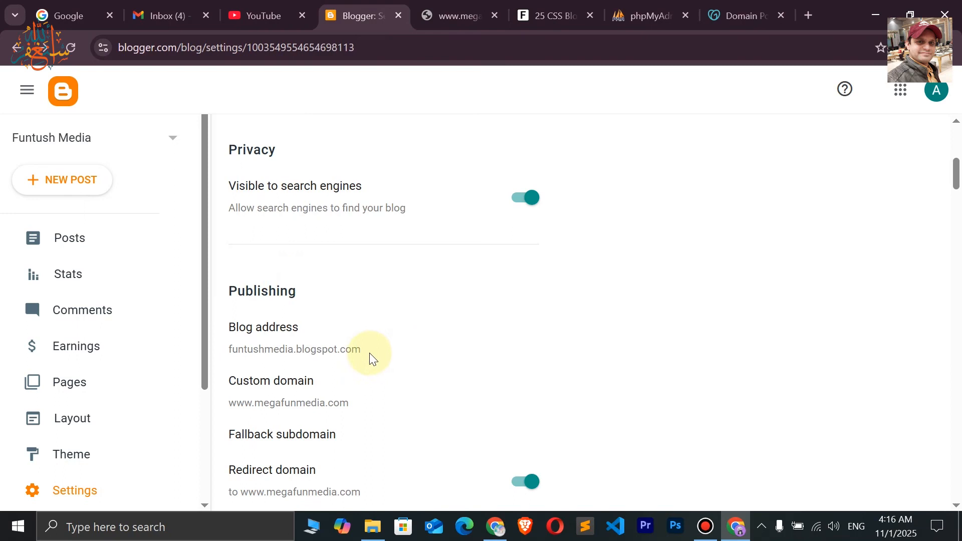
scroll(370, 357, up, 2)
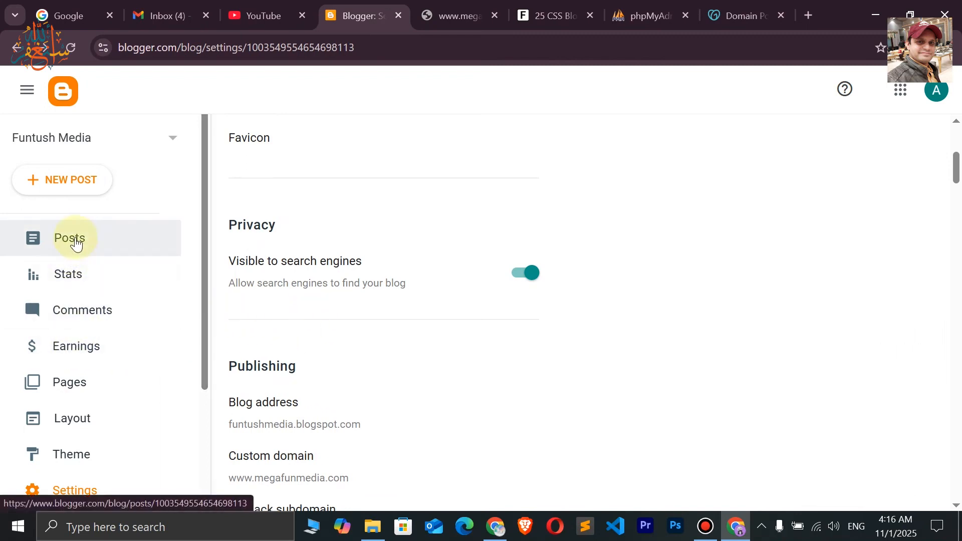
click(75, 243)
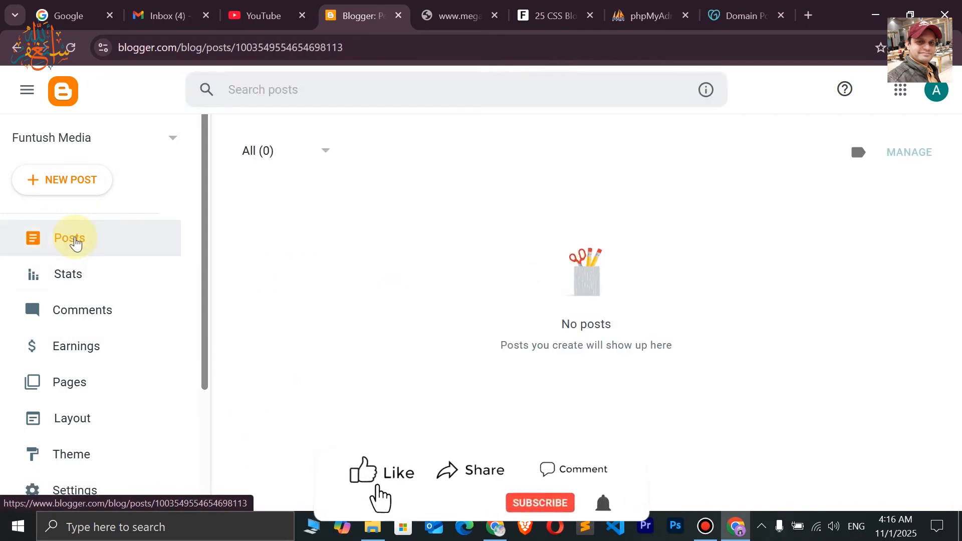